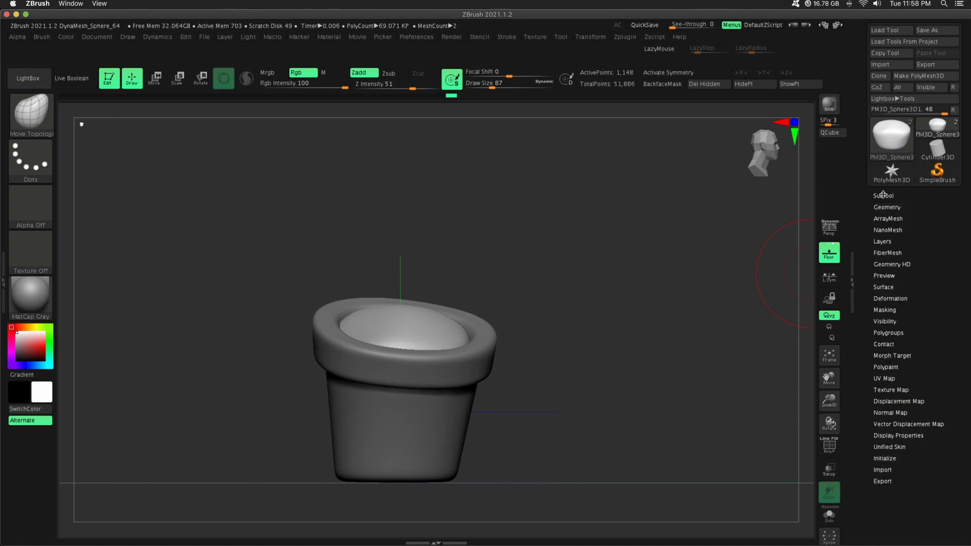
Choose the Capsule mesh from the IMM Primitives insert brush with the soil subtool active.
click(888, 197)
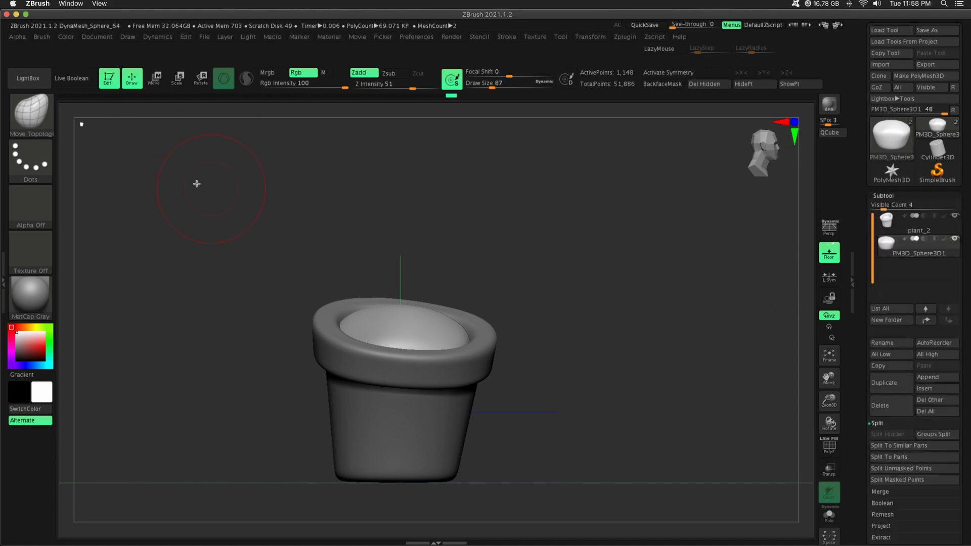
key(b)
key(i)
click(233, 275)
click(456, 109)
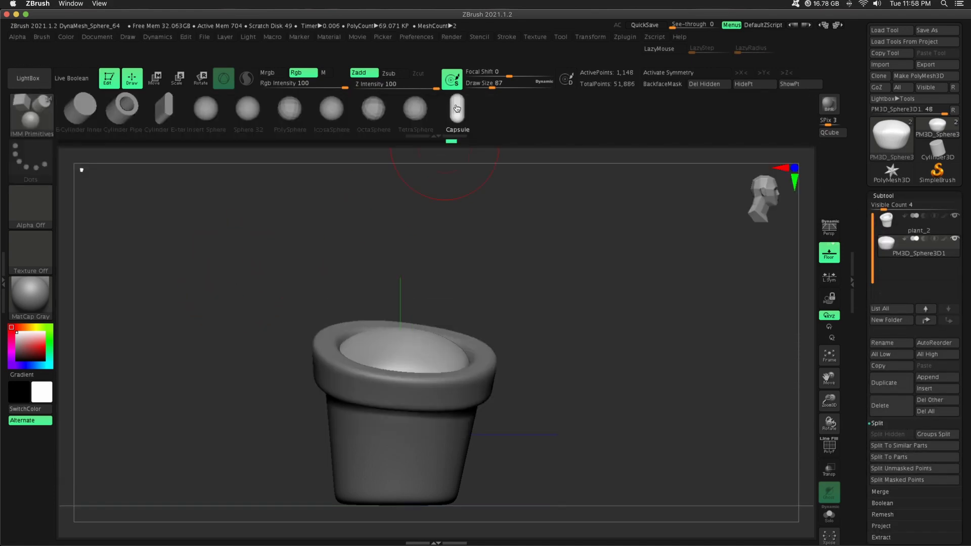
drag(412, 331, 411, 377)
mouse_move(536, 349)
mouse_down()
mouse_move(533, 282)
mouse_move(521, 307)
mouse_up()
key(e)
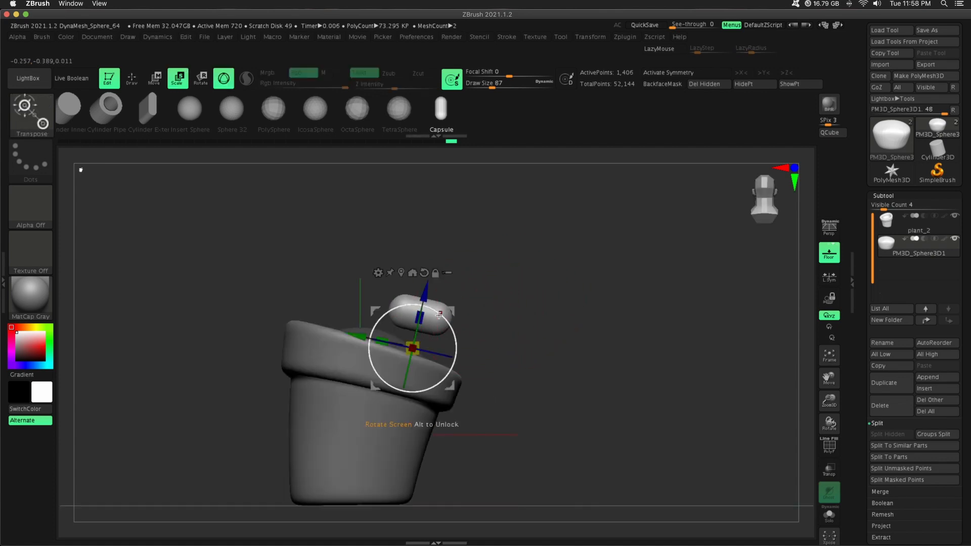
click(401, 273)
click(443, 239)
drag(458, 278, 435, 277)
mouse_move(399, 270)
mouse_down()
mouse_move(481, 276)
mouse_move(514, 306)
mouse_move(434, 265)
mouse_move(556, 285)
mouse_up()
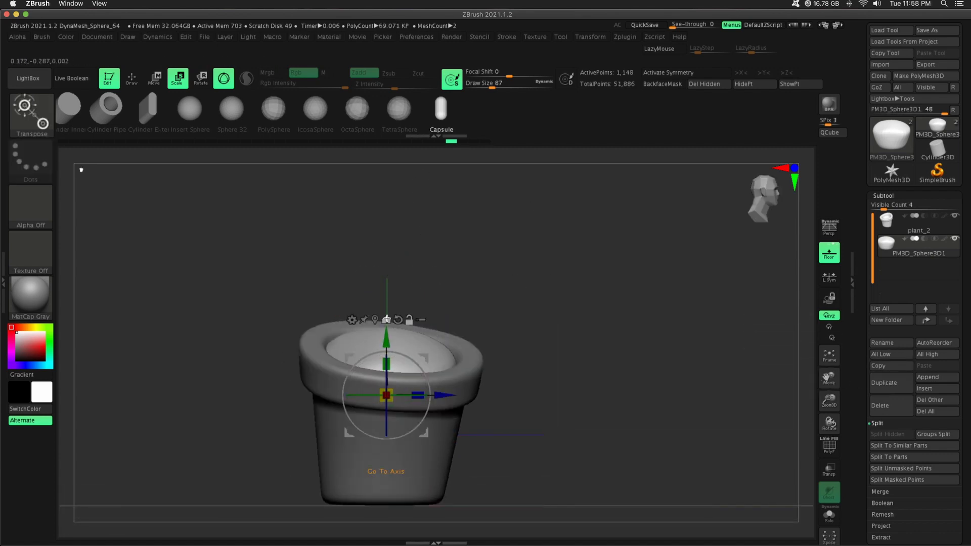
Insert a small capsule on the soil mound inside the pot.
key(q)
drag(402, 387, 402, 387)
drag(478, 298, 524, 282)
Rotate the inserted capsule until it stands vertical and raise it above the soil.
key(e)
click(389, 274)
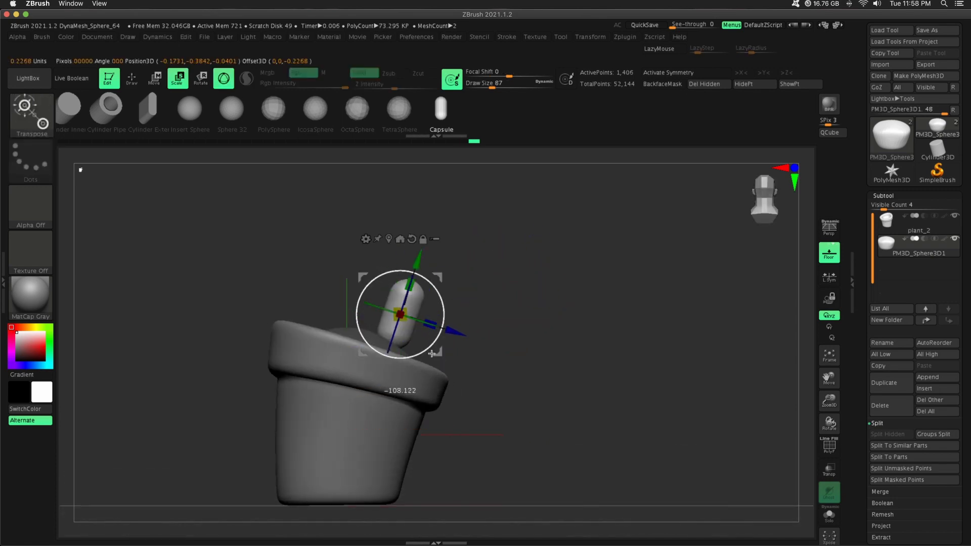
drag(431, 354, 406, 308)
drag(404, 254, 404, 228)
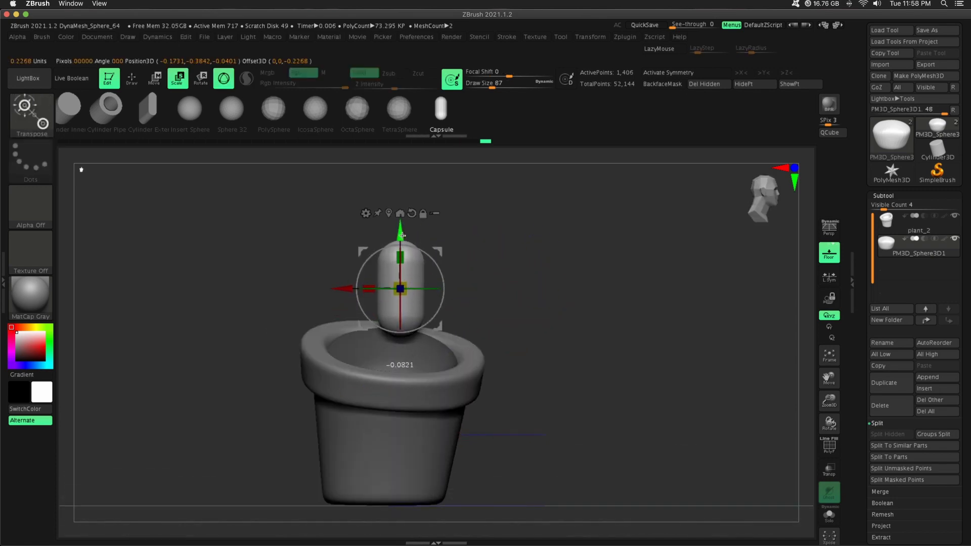
Taper the capsule with a deformer so its base is wider than its rounded tip.
key(w)
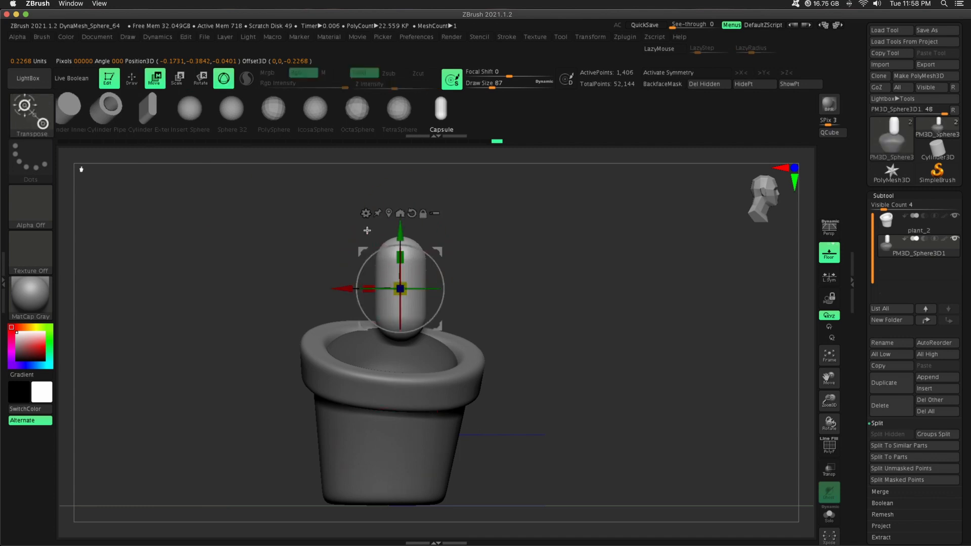
click(365, 213)
click(448, 309)
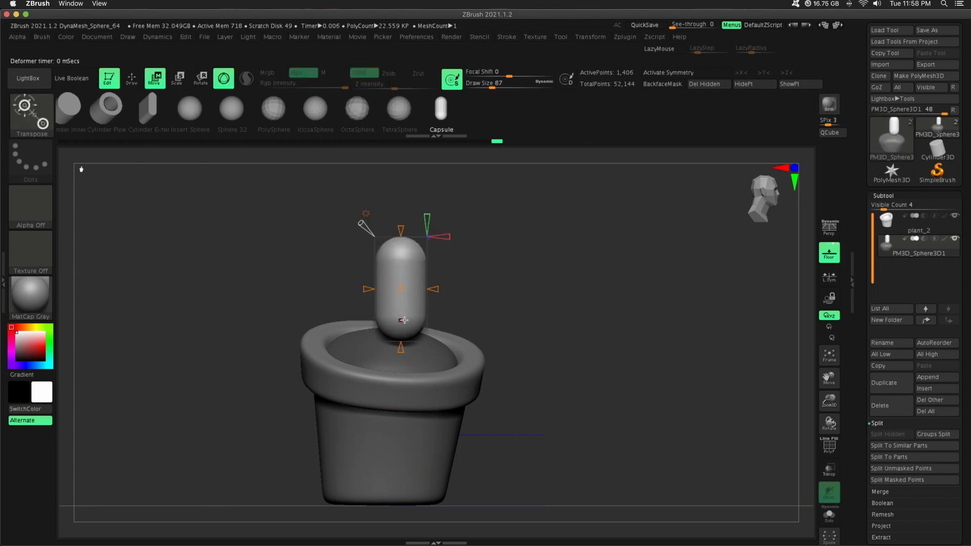
drag(401, 352, 401, 368)
mouse_move(462, 312)
mouse_down()
mouse_move(505, 303)
mouse_move(471, 303)
mouse_up()
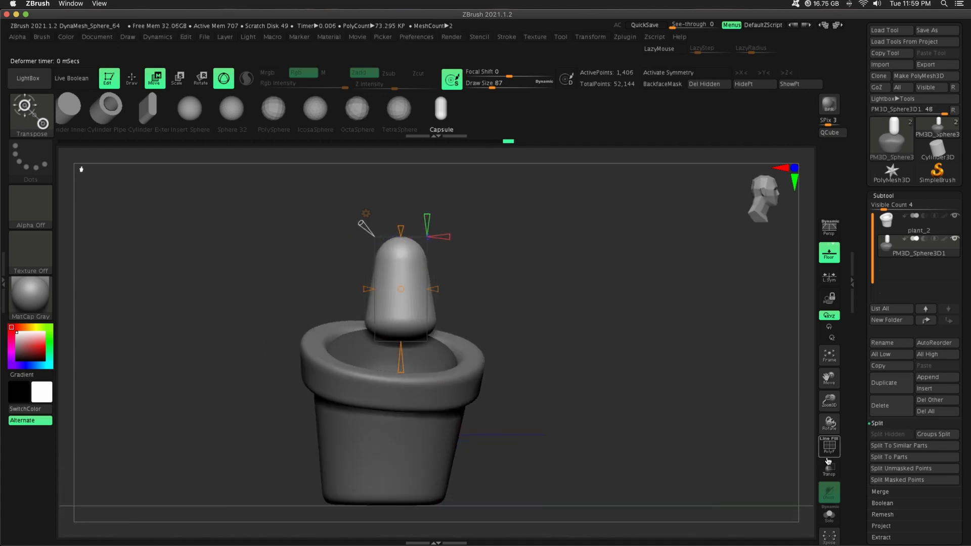
Split the soil and capsule mesh into separate parts and select the tapered capsule subtool.
click(831, 451)
click(831, 451)
click(901, 457)
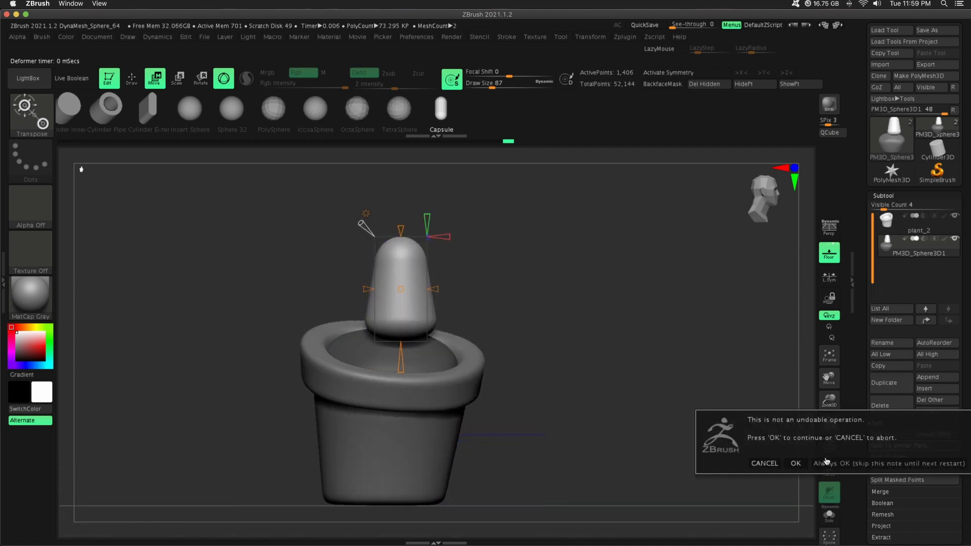
click(796, 462)
click(887, 196)
alt+click(428, 285)
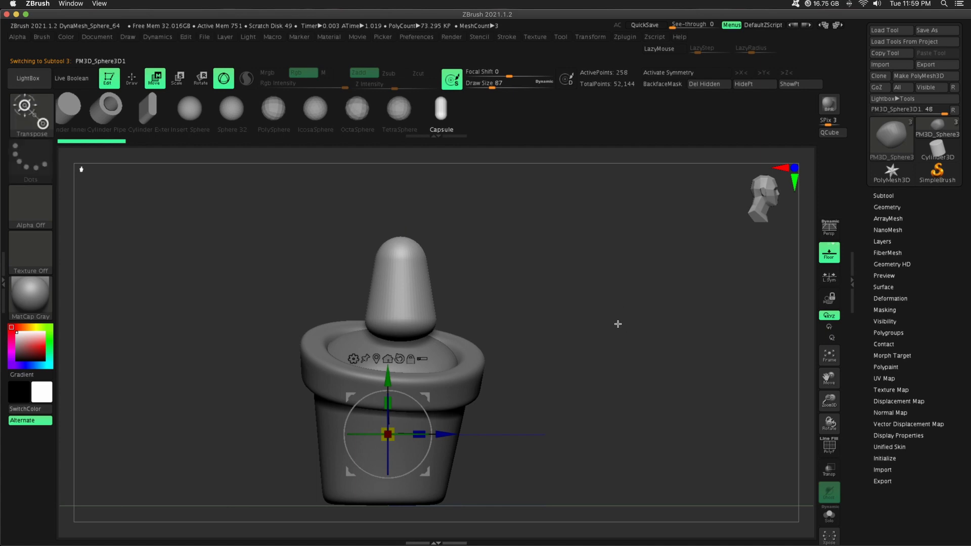
click(883, 196)
click(886, 263)
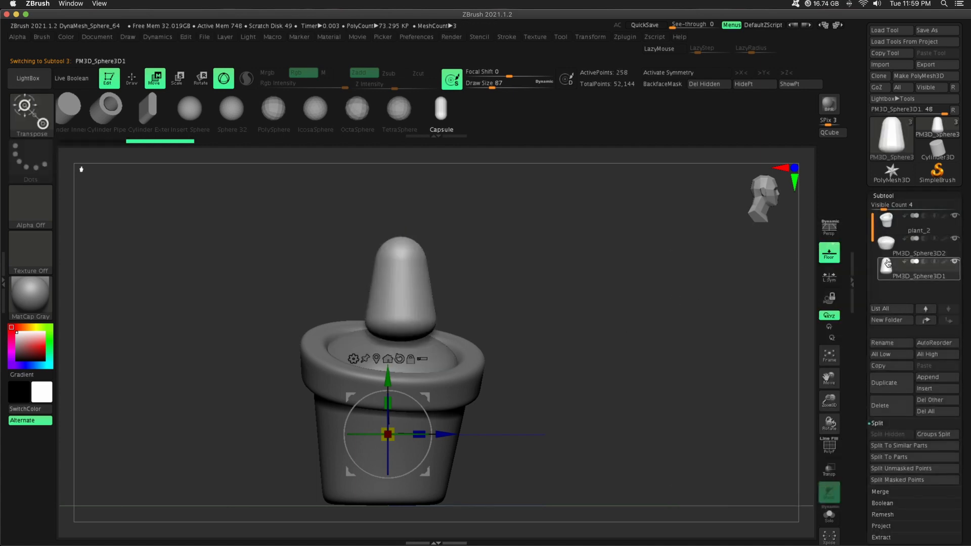
Apply the capsule's dynamic subdivision as real subdivision levels.
click(890, 196)
click(895, 208)
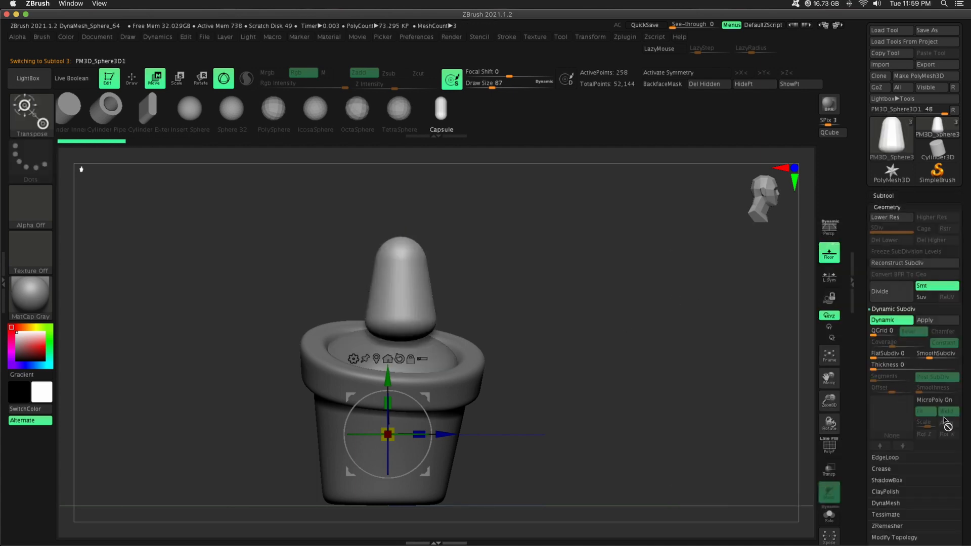
click(925, 321)
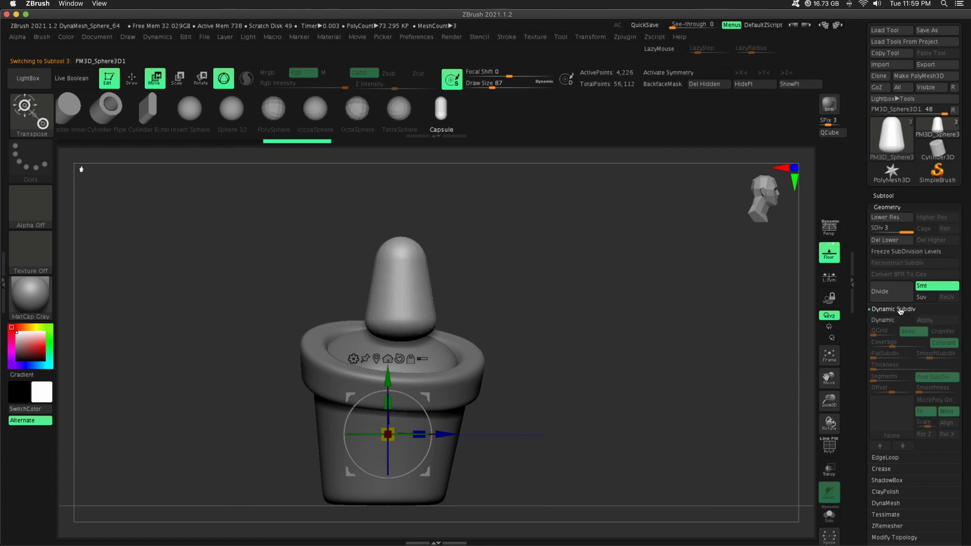
Remesh the capsule with ZRemesher at a target polygons count of 0.74673 and turn dynamic subdivision back on.
click(893, 309)
click(887, 390)
drag(884, 452, 880, 456)
click(891, 405)
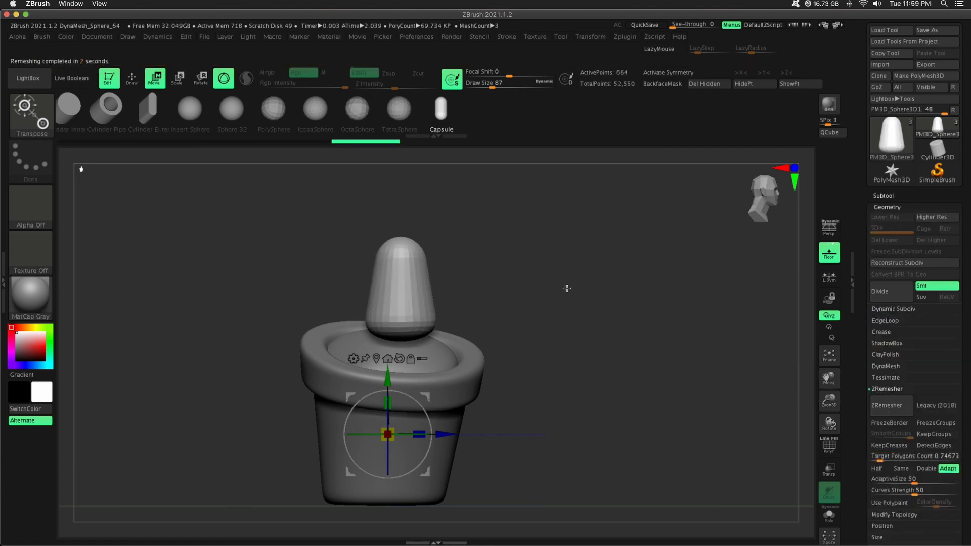
click(890, 292)
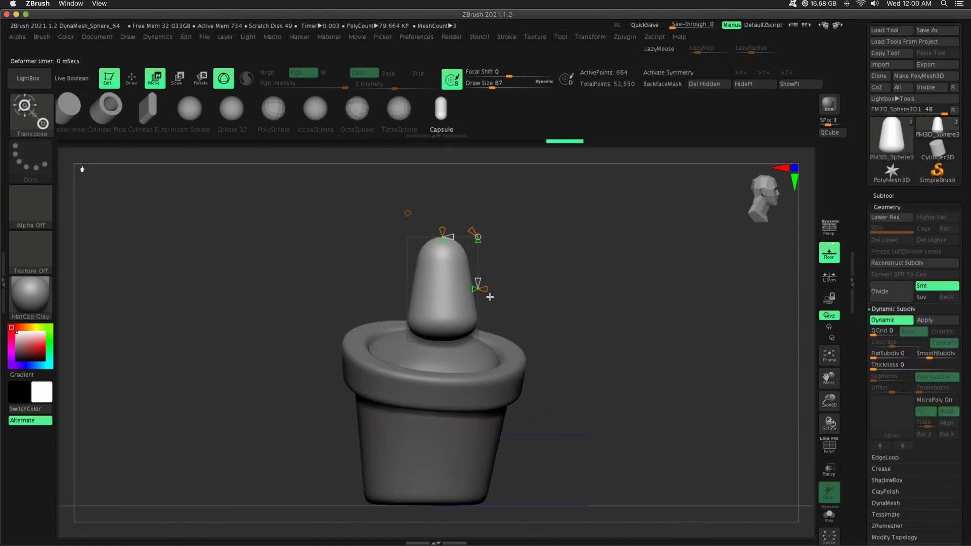
Bend the tapered capsule slightly to one side using the deformer's side handle.
drag(490, 297, 501, 288)
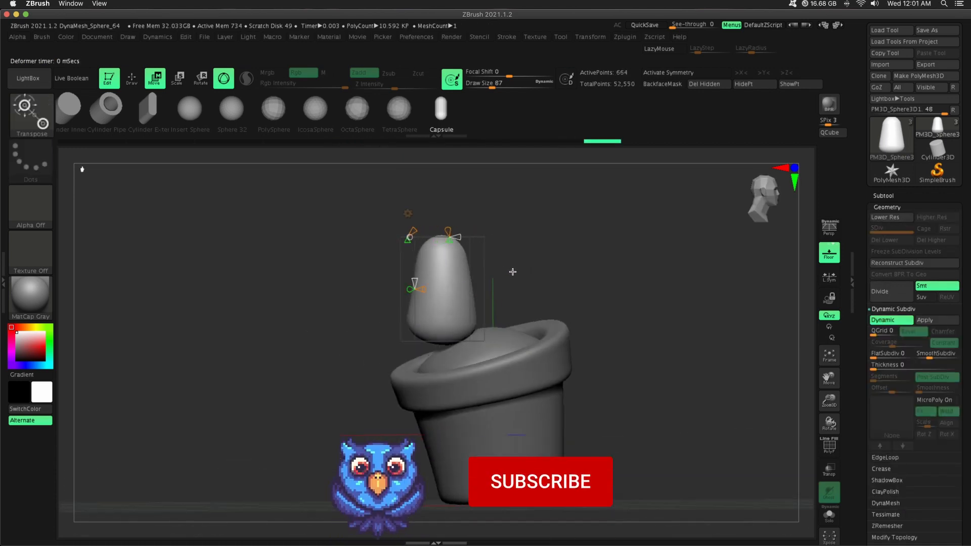
drag(512, 272, 520, 271)
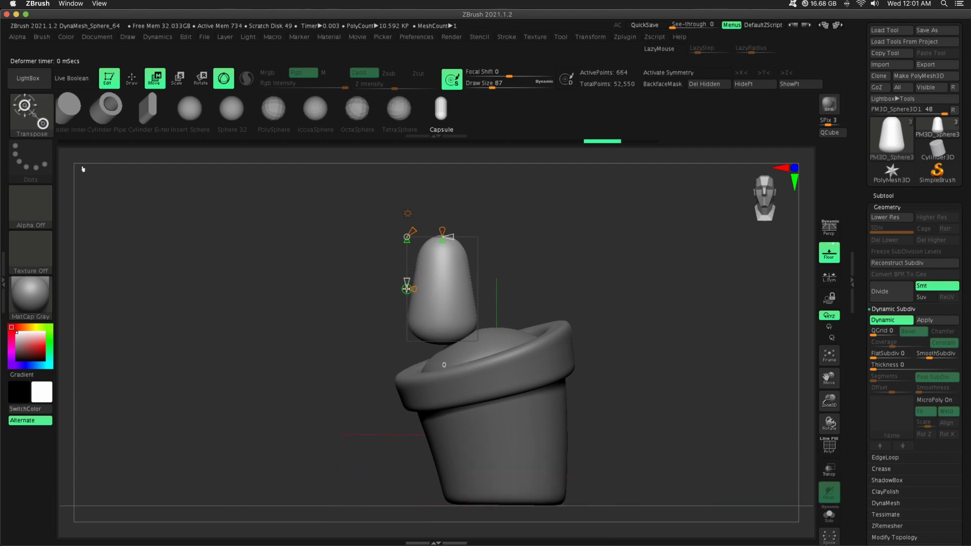
drag(406, 288, 420, 289)
mouse_move(539, 277)
mouse_down()
mouse_move(568, 275)
mouse_move(543, 282)
mouse_up()
key(w)
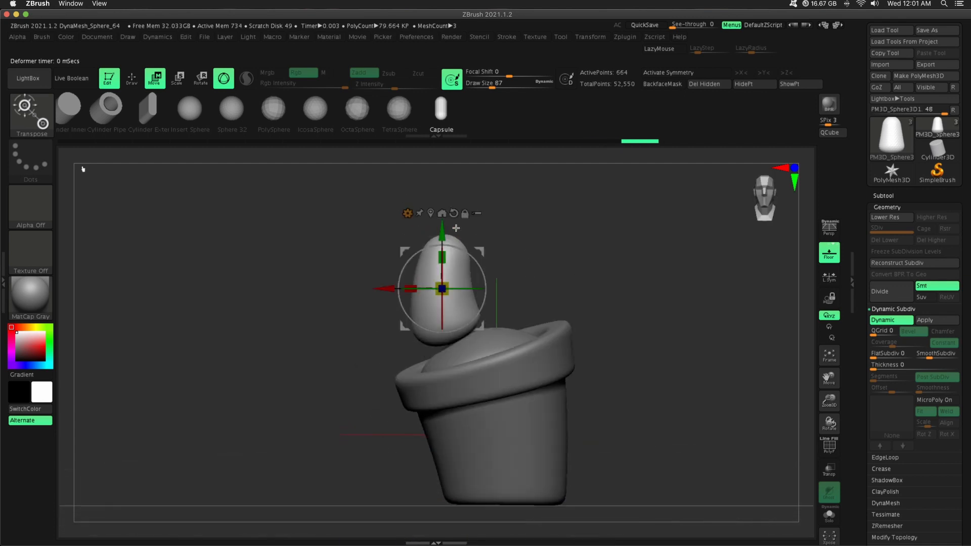
Lower the capsule so its base sinks into the soil mound and center it in the pot.
drag(443, 231, 444, 250)
drag(812, 385, 689, 328)
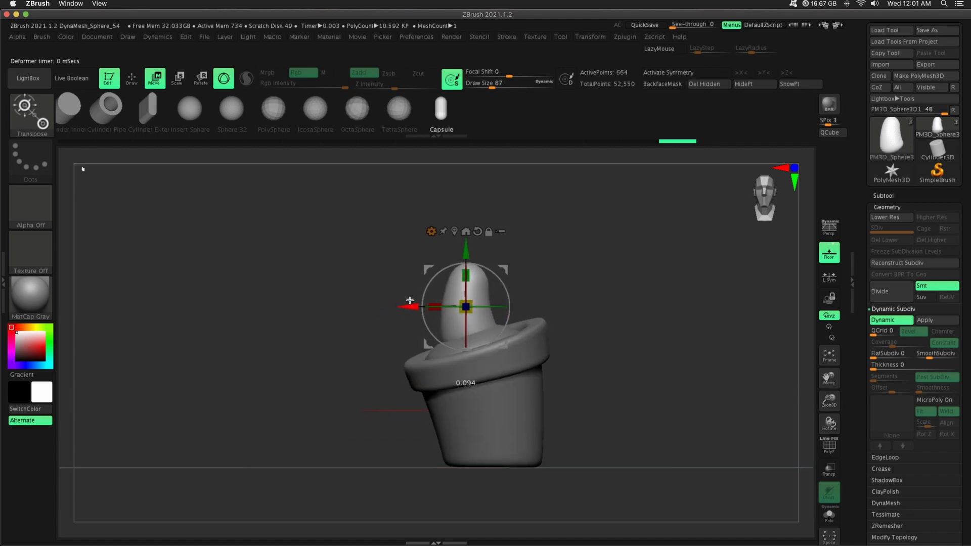
drag(409, 300, 414, 300)
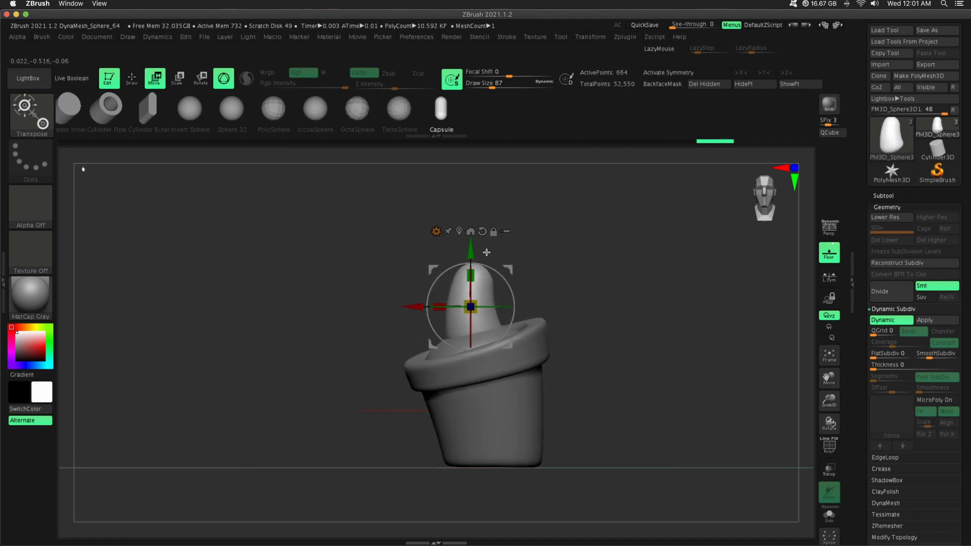
mouse_move(486, 252)
mouse_down()
mouse_move(575, 288)
mouse_move(612, 284)
mouse_move(562, 271)
mouse_move(662, 327)
mouse_up()
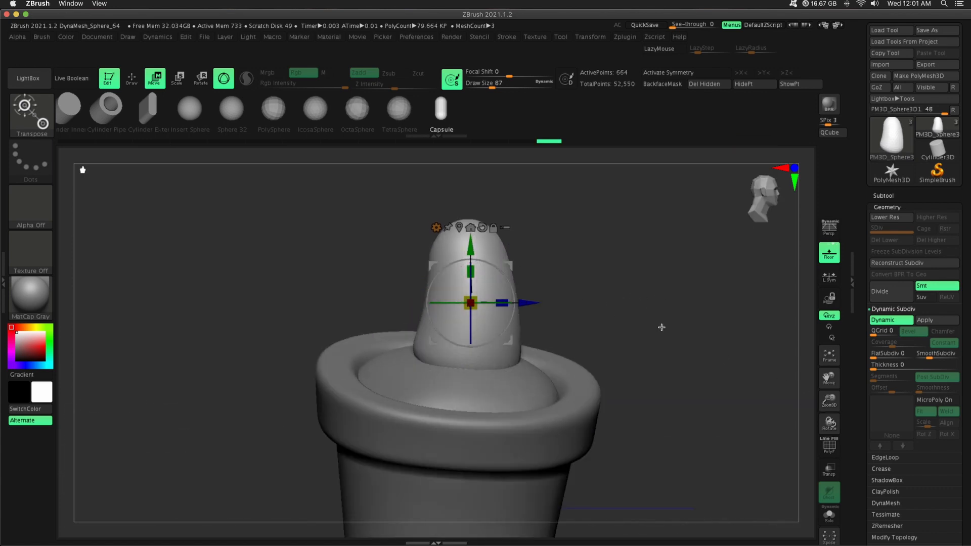
drag(478, 297, 475, 295)
drag(829, 401, 800, 382)
drag(532, 324, 523, 324)
mouse_move(622, 314)
mouse_down()
mouse_move(565, 312)
mouse_move(623, 312)
mouse_up()
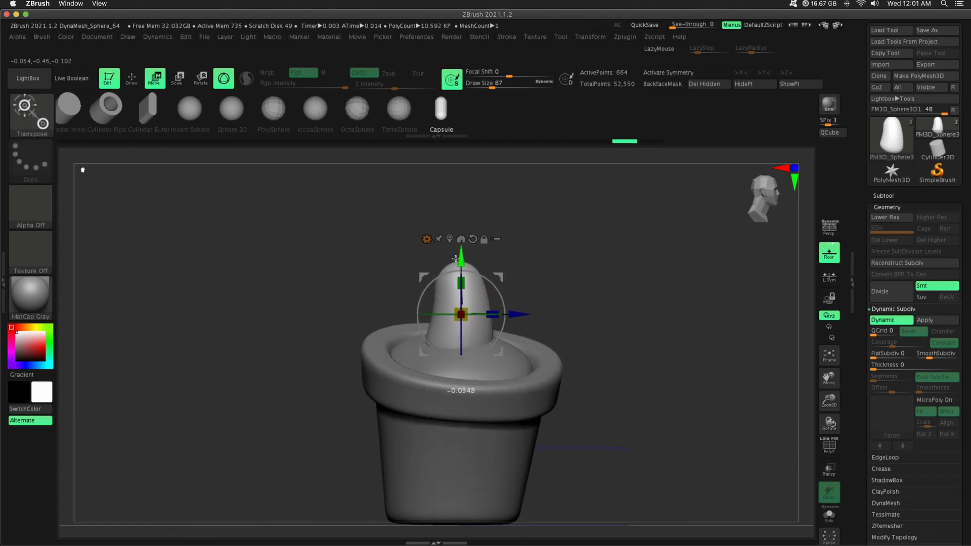
drag(456, 259, 456, 258)
mouse_move(590, 291)
mouse_down()
mouse_move(579, 292)
mouse_move(588, 368)
mouse_move(601, 299)
mouse_up()
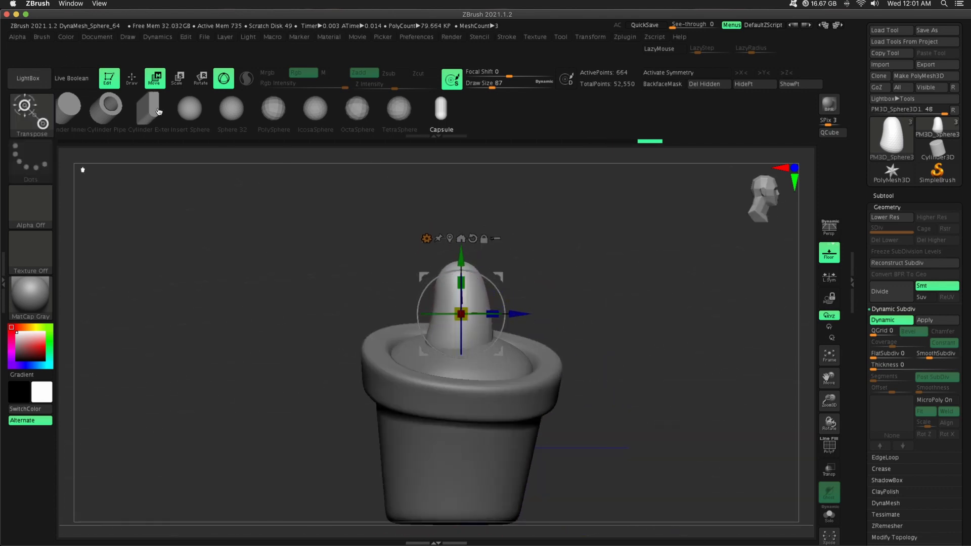
Rotate the capsule about 24 degrees around its vertical axis and return to draw mode.
click(158, 112)
mouse_move(829, 401)
mouse_down()
mouse_move(763, 288)
mouse_move(748, 491)
mouse_up()
drag(708, 372, 692, 348)
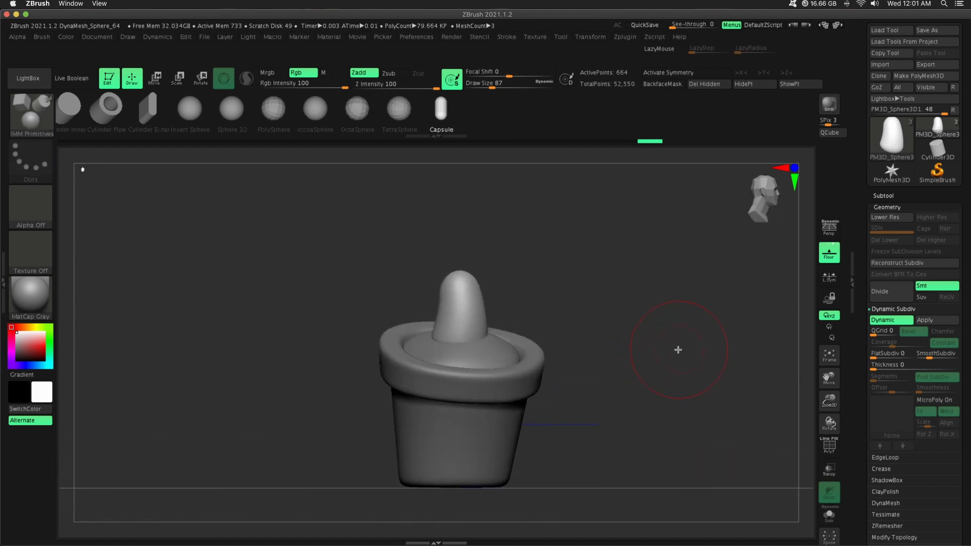
key(e)
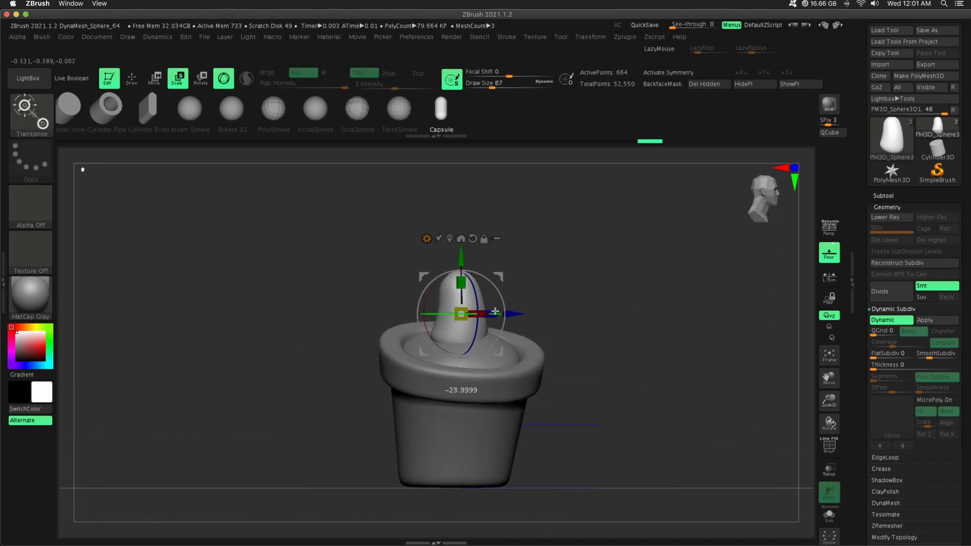
click(126, 77)
Carve two mirrored round eye sockets near the capsule's tip and build up brow ridges with ClayBuildup at draw size 16.
mouse_move(653, 317)
mouse_down()
mouse_move(496, 306)
mouse_move(552, 320)
mouse_move(657, 374)
mouse_move(741, 394)
mouse_move(653, 397)
mouse_move(661, 397)
mouse_up()
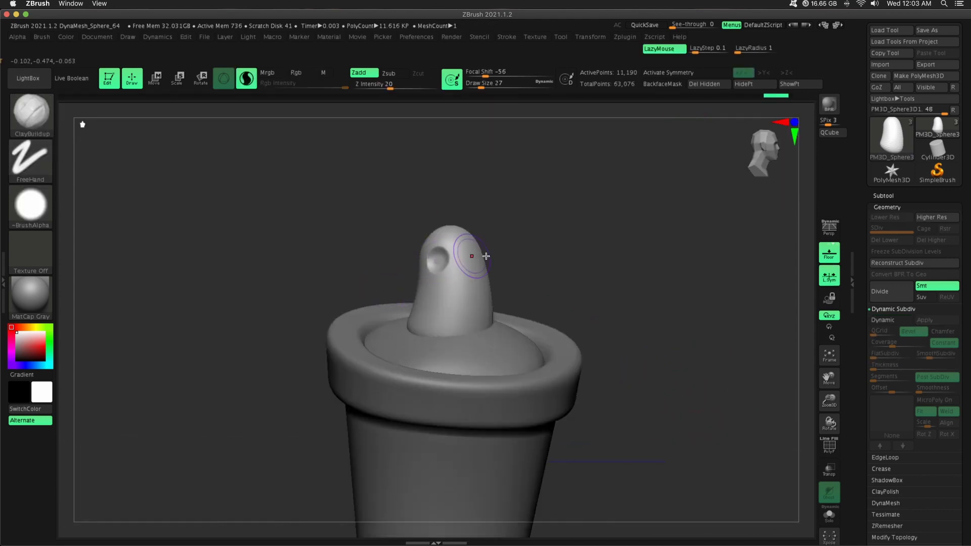
drag(486, 256, 620, 256)
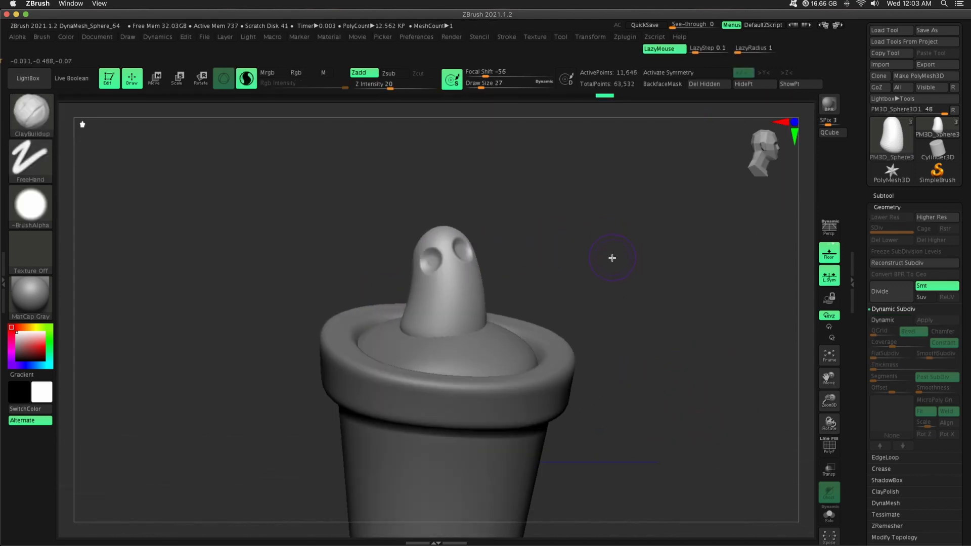
drag(830, 401, 837, 453)
drag(482, 87, 478, 86)
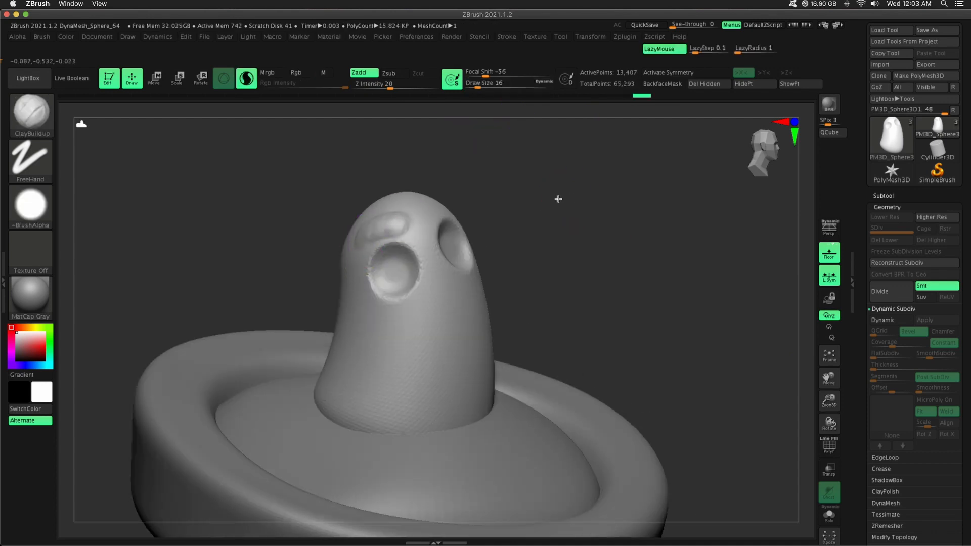
drag(558, 198, 423, 214)
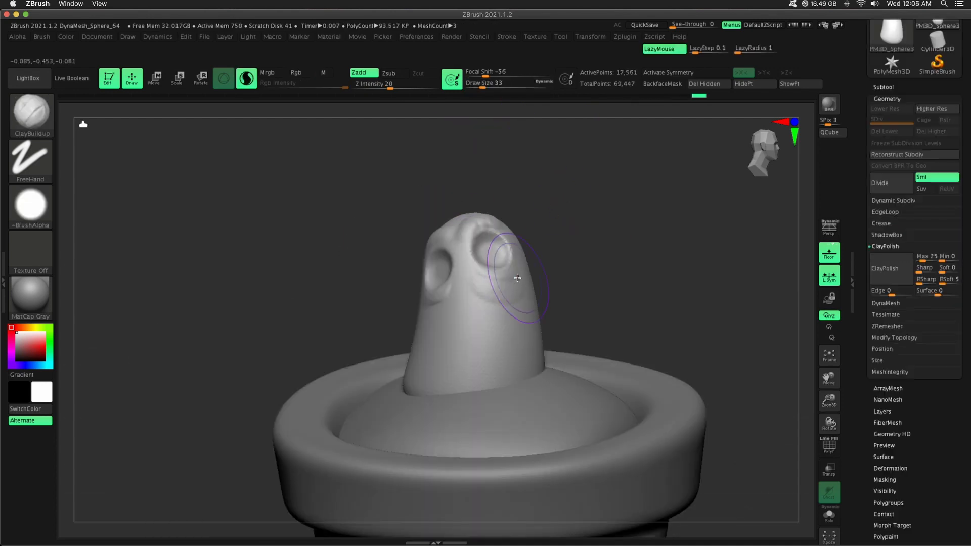
Build up the muzzle below the eyes and a rounded bump on each side of the head with ClayBuildup.
drag(559, 266, 610, 278)
mouse_move(455, 294)
mouse_down()
mouse_move(446, 306)
mouse_move(457, 305)
mouse_up()
mouse_move(557, 280)
mouse_down()
mouse_move(405, 298)
mouse_move(652, 274)
mouse_up()
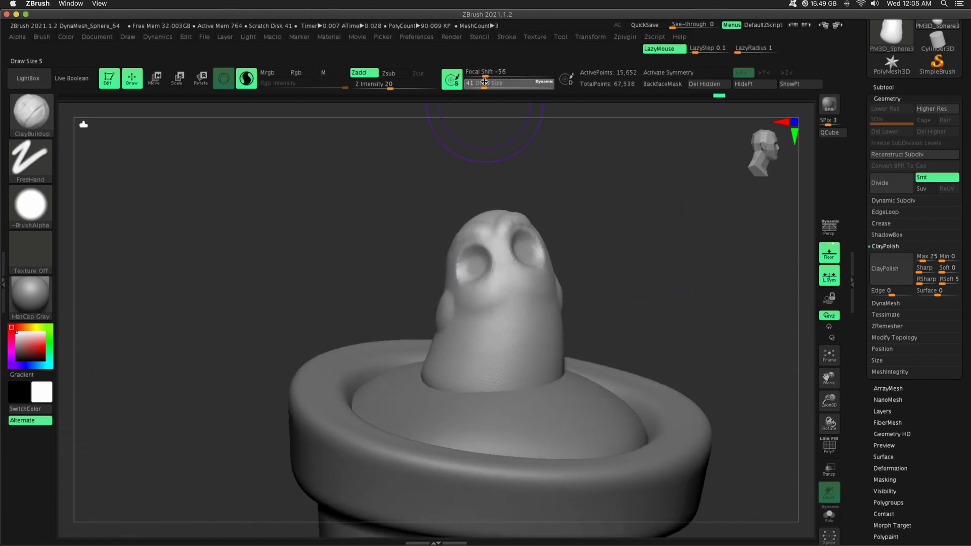
Carve a wide open mouth below the muzzle and build up a rough lower lip and tongue with ClayBuildup at draw size 18.
text(18)
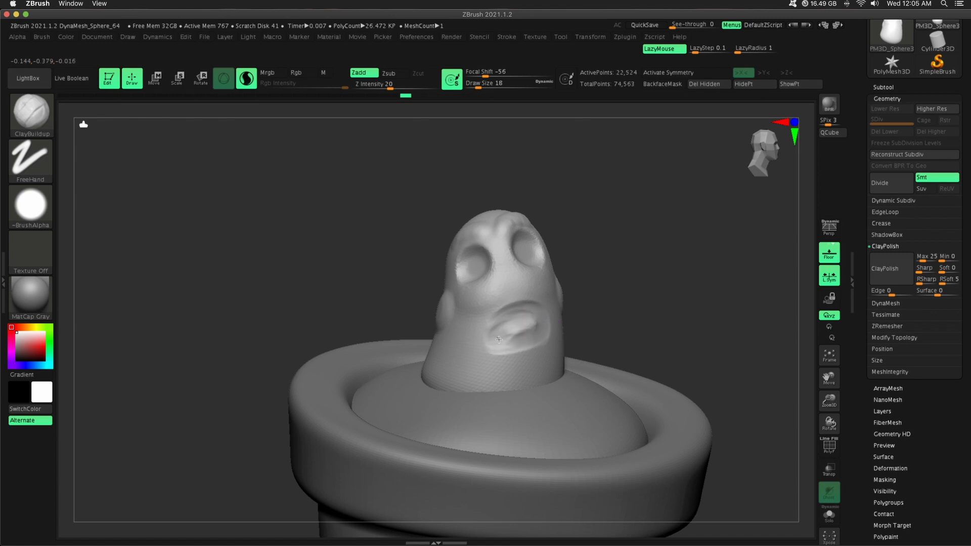
mouse_move(499, 339)
mouse_down()
mouse_move(525, 318)
mouse_move(531, 328)
mouse_up()
mouse_move(647, 304)
mouse_down()
mouse_move(612, 297)
mouse_move(643, 299)
mouse_up()
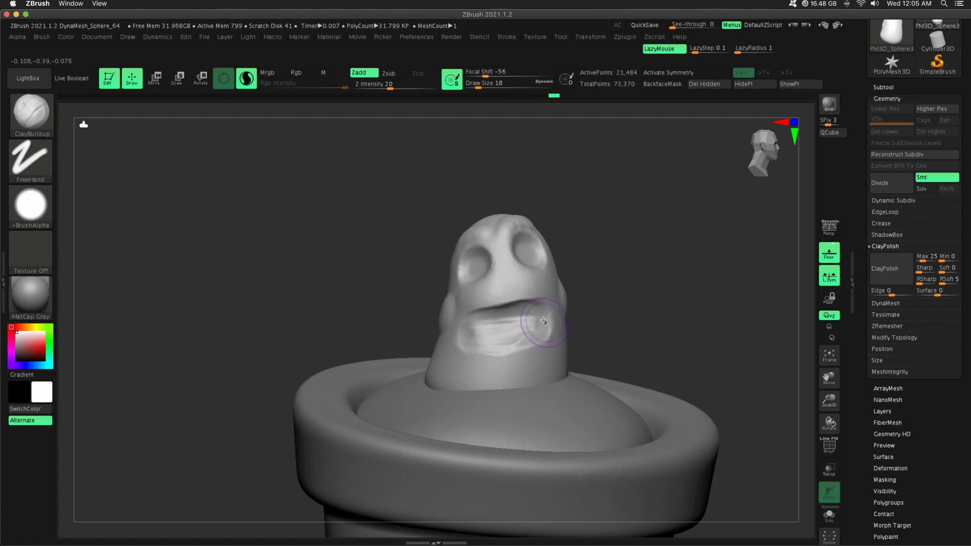
mouse_move(483, 327)
shift+mouse_down()
mouse_move(489, 311)
mouse_move(480, 345)
shift+mouse_up()
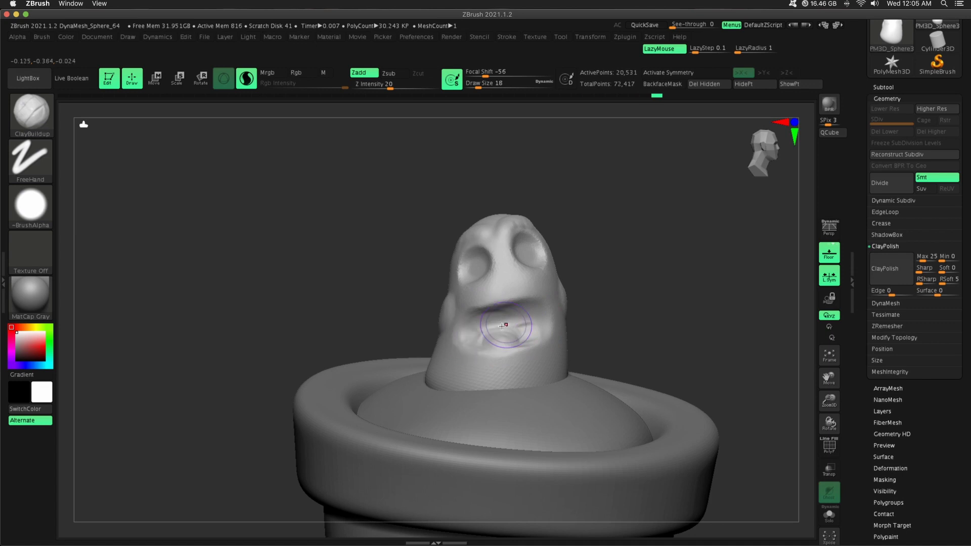
drag(639, 315, 527, 316)
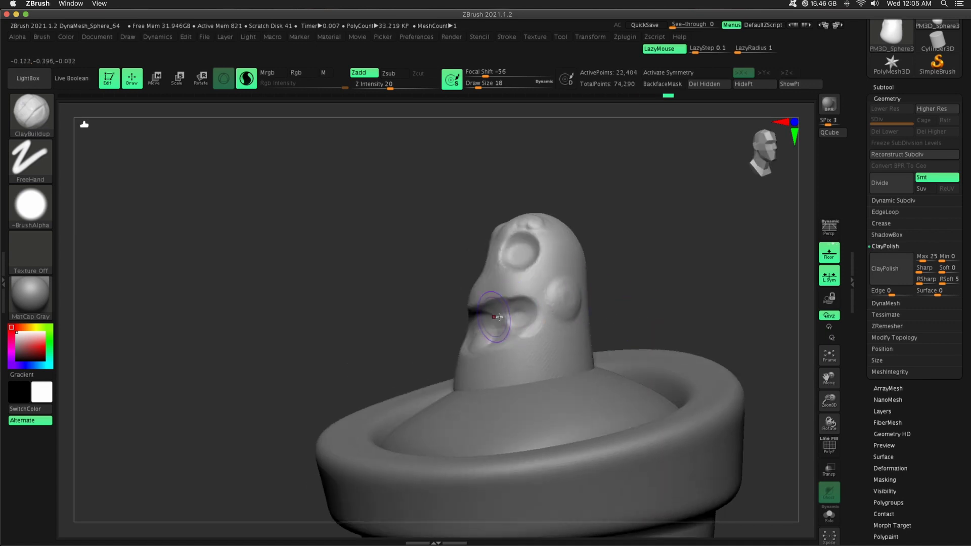
drag(679, 288, 521, 316)
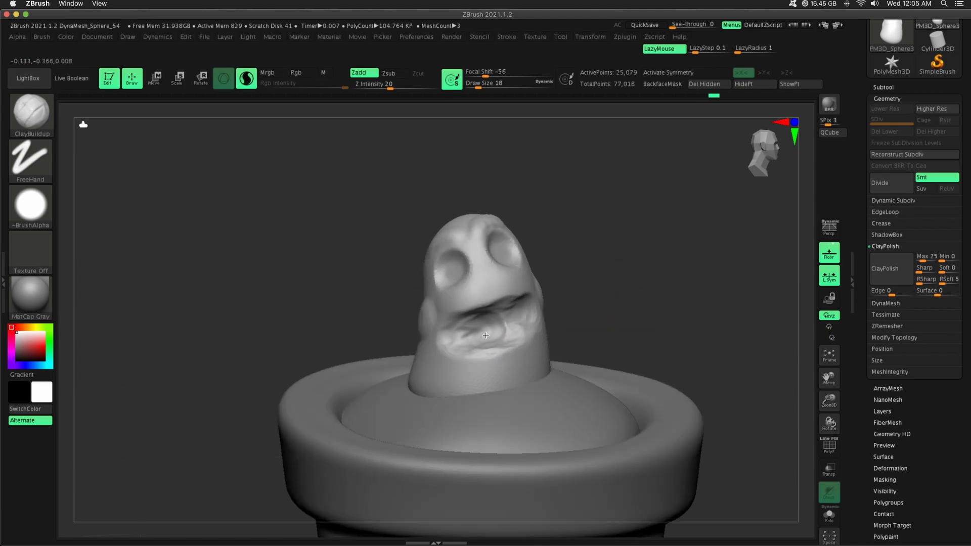
drag(620, 300, 754, 401)
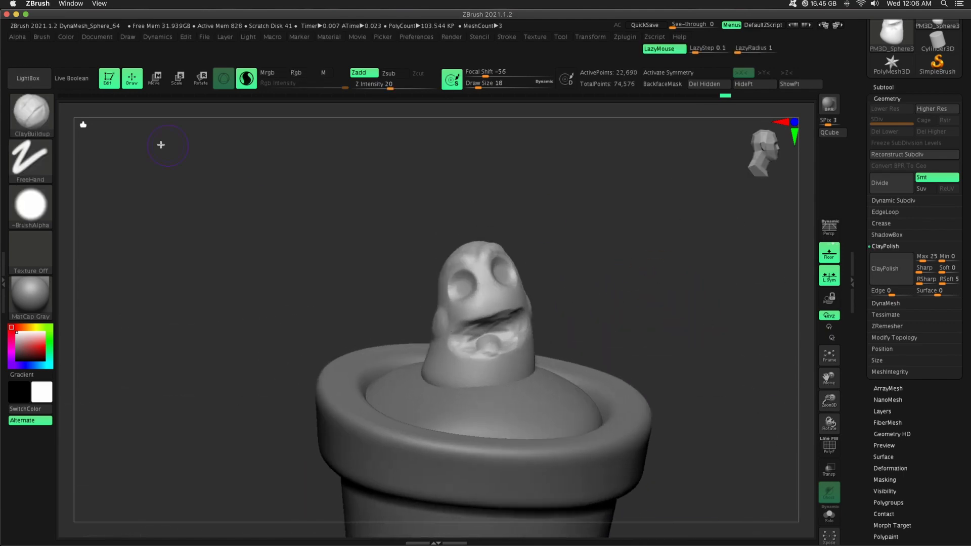
Insert a Sphere 32 from the IMM Primitives brush into one eye socket as an eyeball.
key(b)
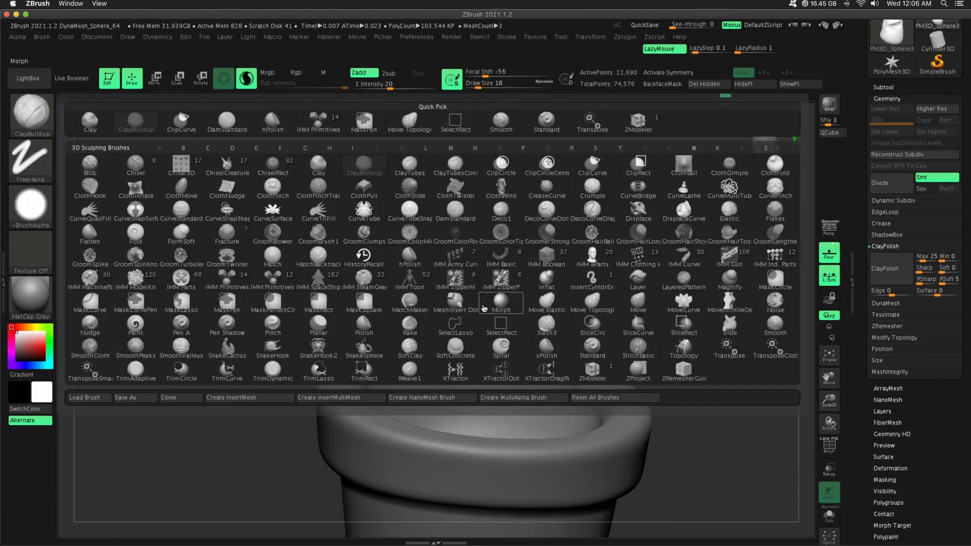
key(i)
click(235, 277)
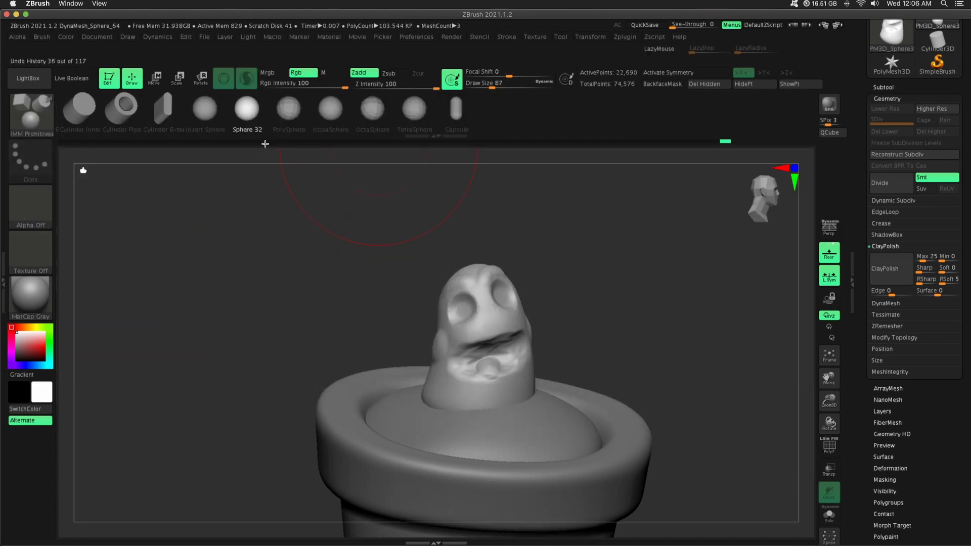
key(w)
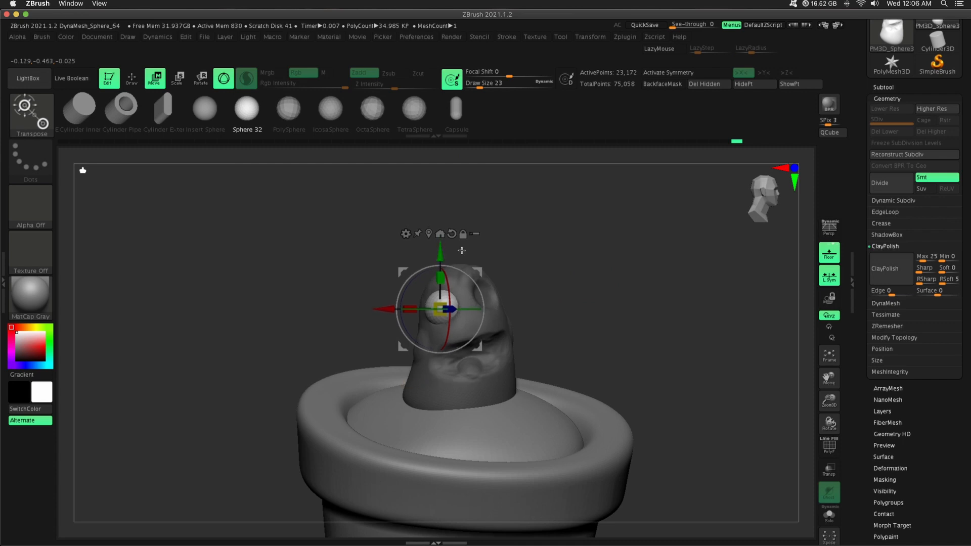
Turn on dynamic subdivision for the mesh and split the eyeball sphere off into its own subtool.
click(893, 200)
click(891, 212)
click(132, 79)
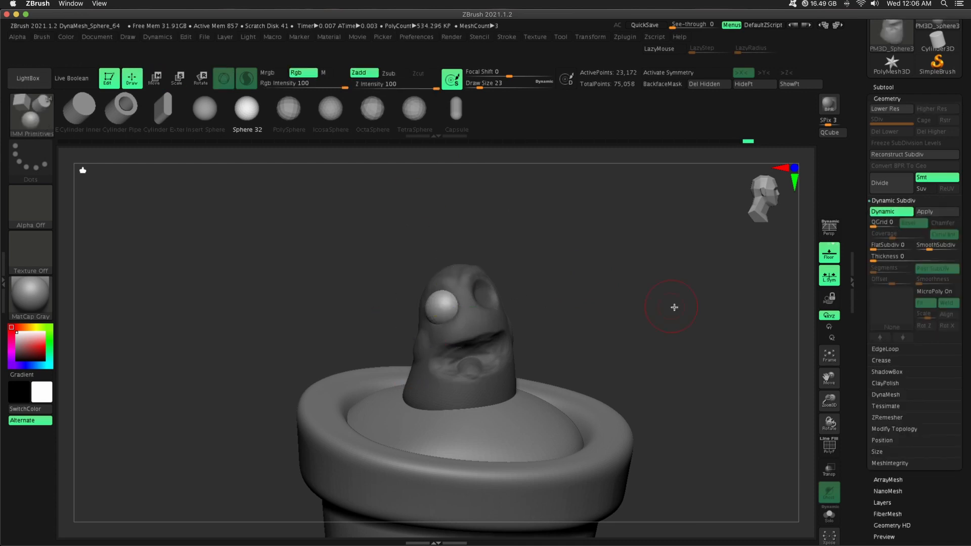
mouse_move(674, 308)
mouse_down()
mouse_move(651, 323)
mouse_move(726, 312)
mouse_move(689, 317)
mouse_up()
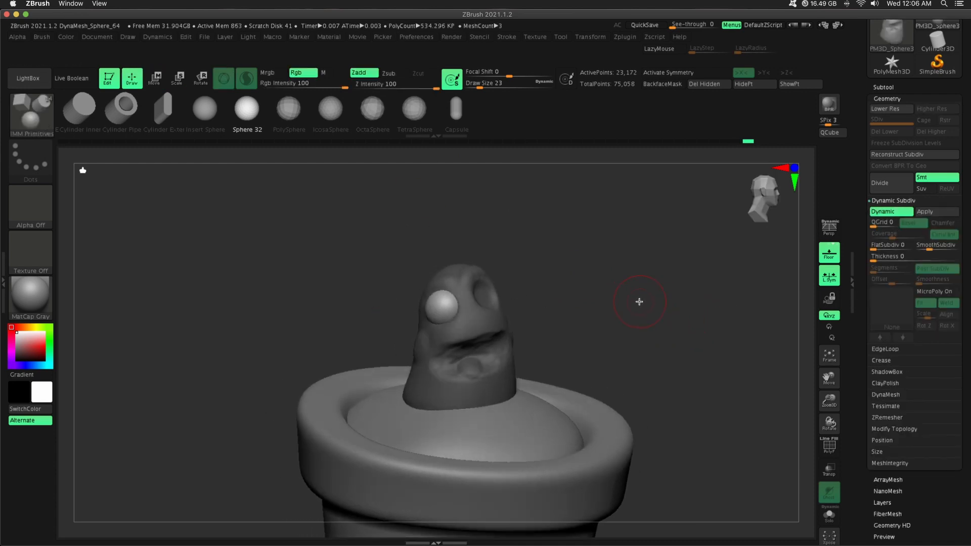
click(890, 98)
click(885, 87)
click(903, 337)
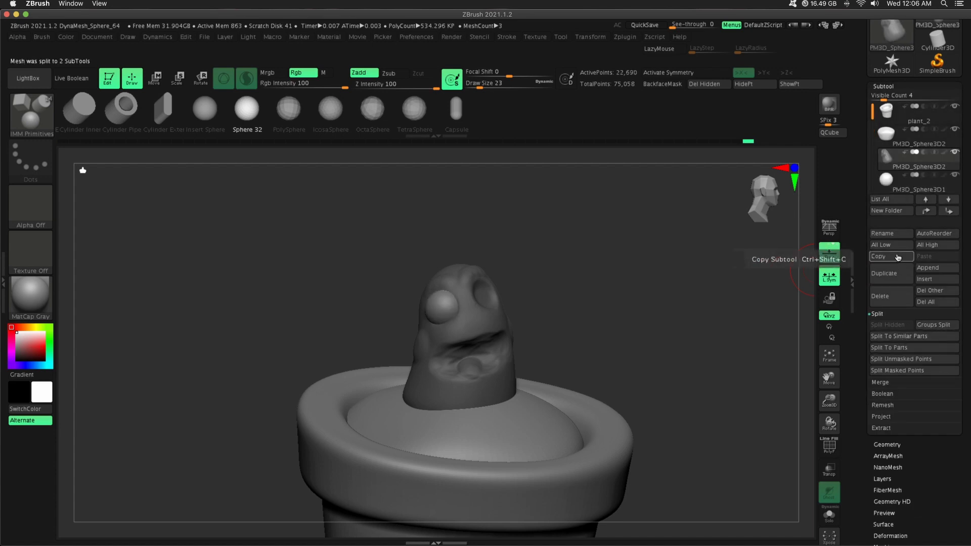
click(893, 272)
key(w)
click(457, 498)
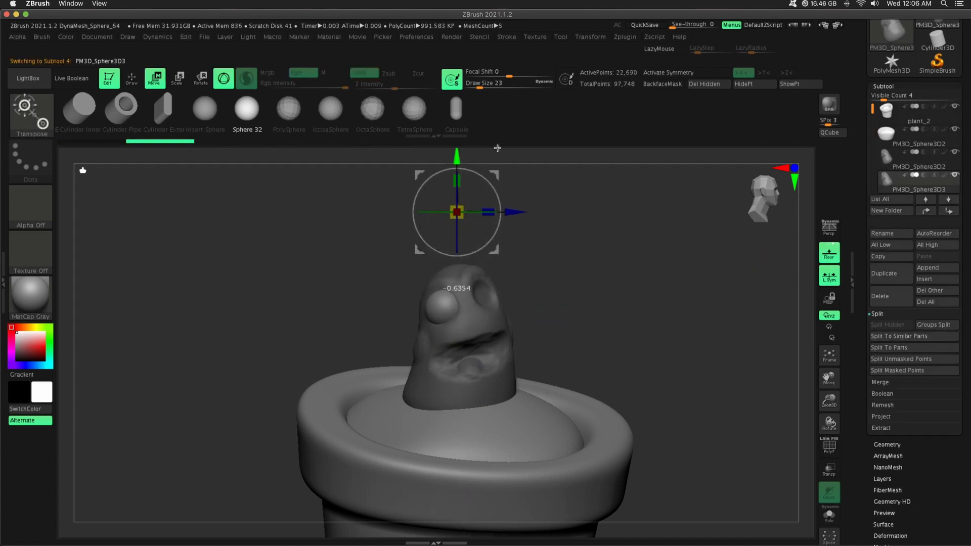
click(893, 303)
click(794, 318)
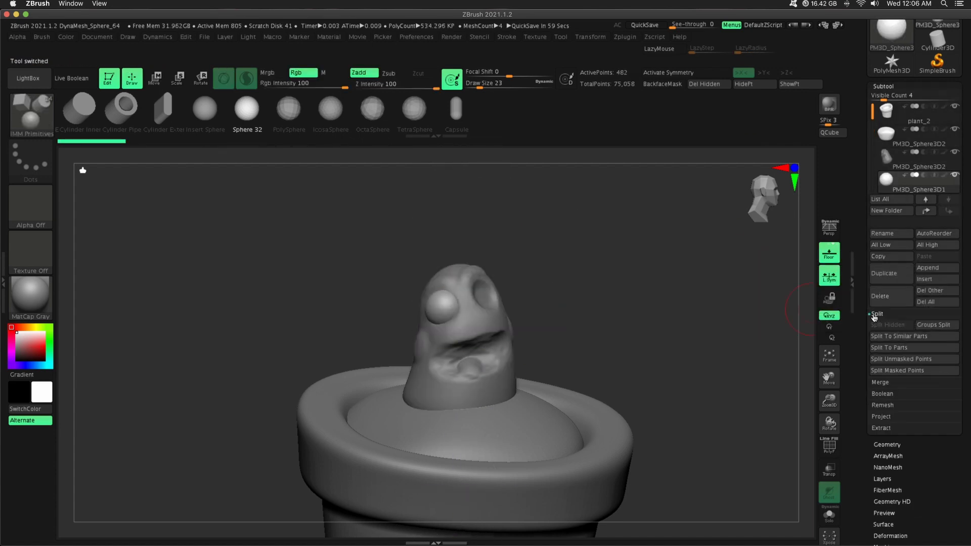
Duplicate the eyeball subtool and move the copy into the other eye socket.
click(884, 277)
key(w)
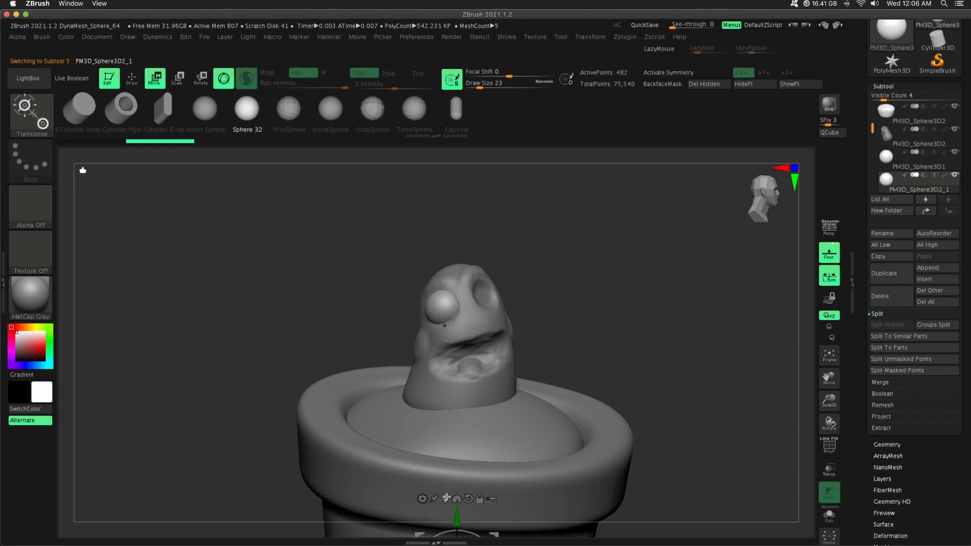
click(446, 498)
drag(501, 304, 548, 299)
mouse_move(637, 293)
mouse_down()
mouse_move(546, 287)
mouse_move(535, 259)
mouse_move(611, 317)
mouse_move(698, 251)
mouse_up()
key(q)
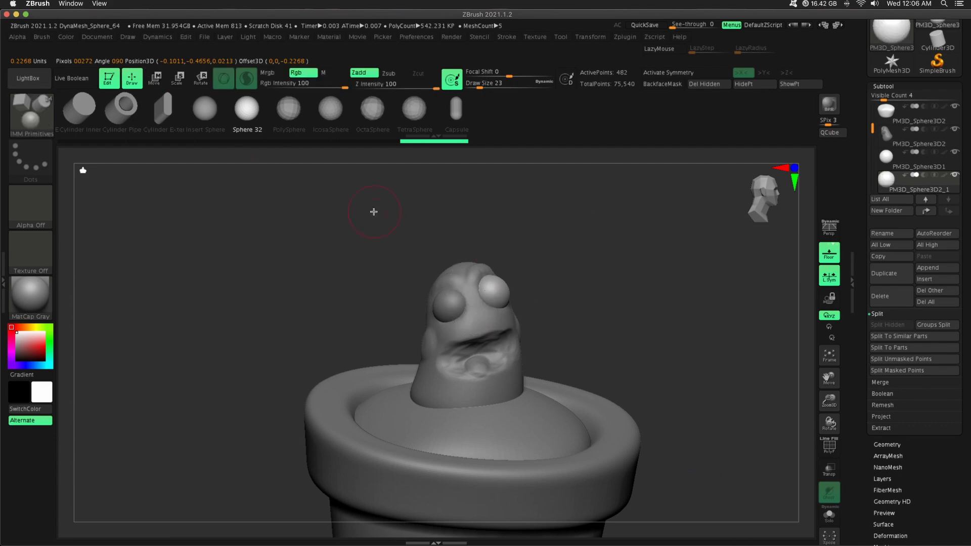
Choose the Move Topological brush at draw size 33 and fine-tune the second eyeball's position in its socket.
click(40, 120)
click(516, 123)
drag(479, 85, 482, 85)
mouse_move(571, 212)
alt+mouse_down()
mouse_move(576, 283)
mouse_move(666, 277)
mouse_move(626, 254)
mouse_move(564, 247)
mouse_move(561, 298)
alt+mouse_up()
key(w)
drag(527, 250, 523, 252)
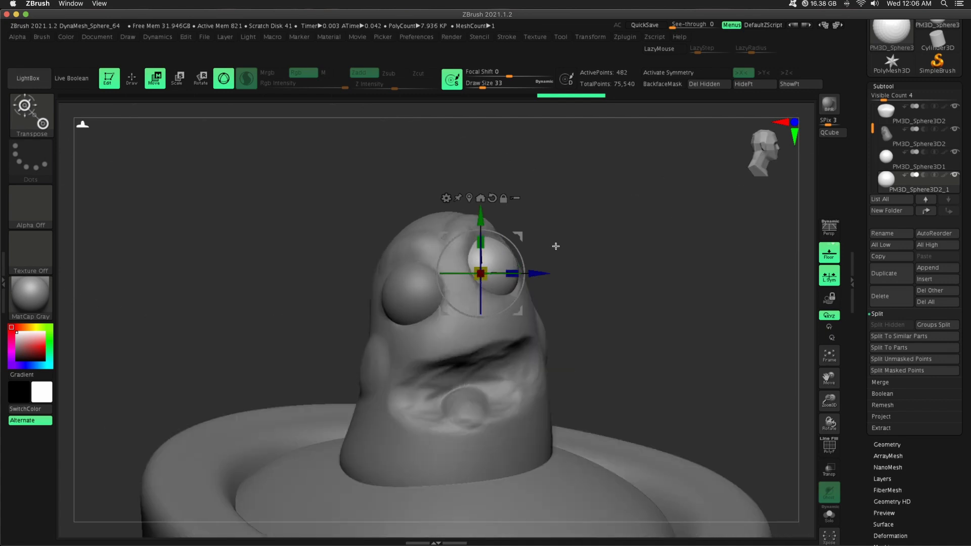
key(q)
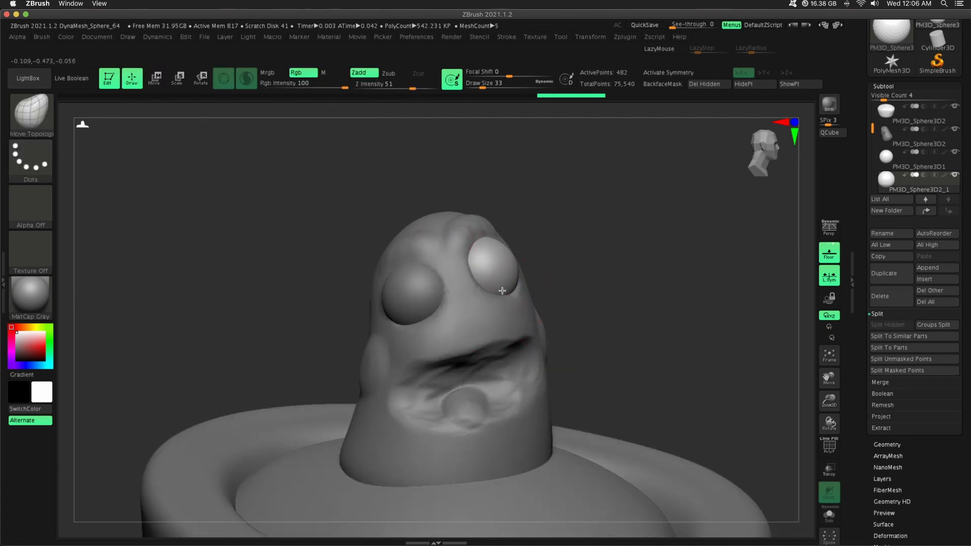
drag(543, 242, 521, 256)
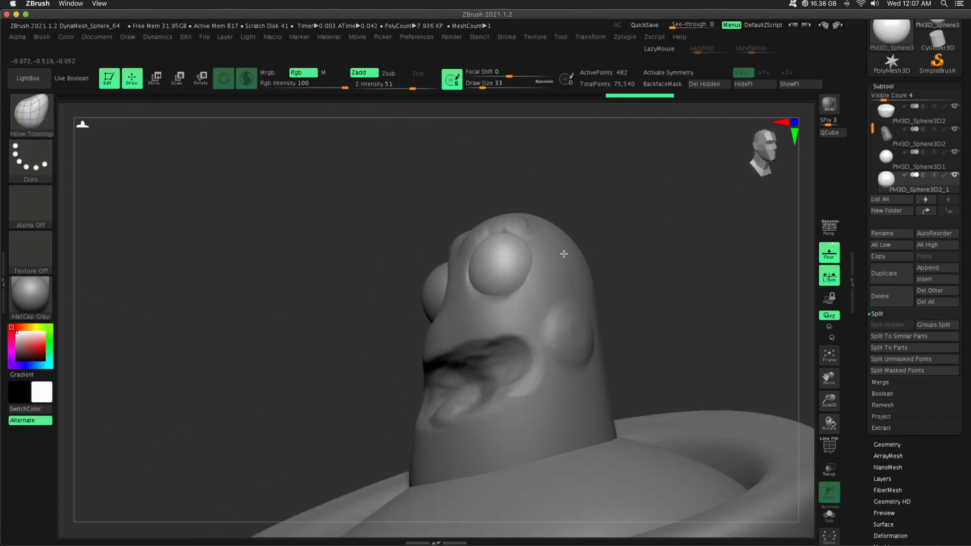
Reshape the head's surface around both eyeballs with Move Topological so the socket rims fit the spheres.
alt+click(534, 258)
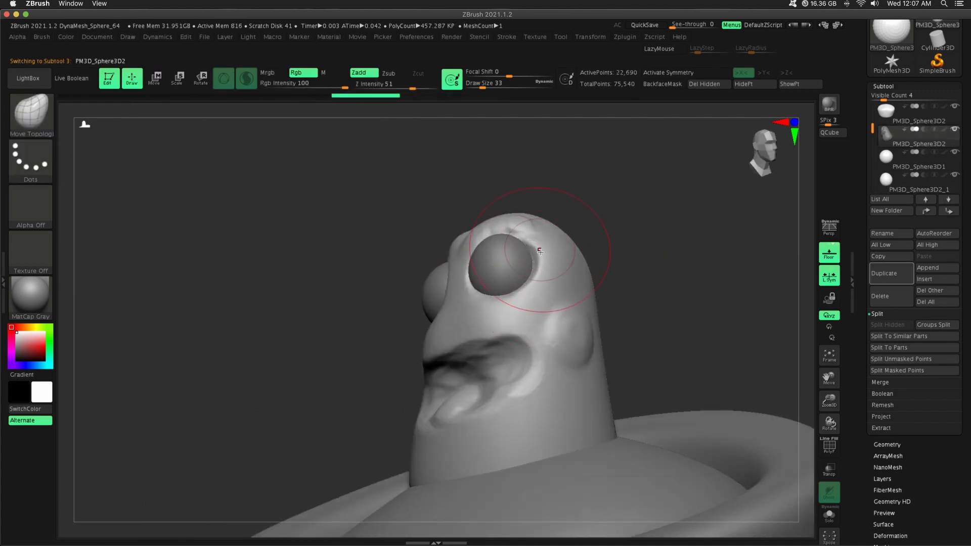
drag(531, 260, 473, 326)
alt+click(501, 263)
alt+click(456, 325)
drag(571, 303, 561, 239)
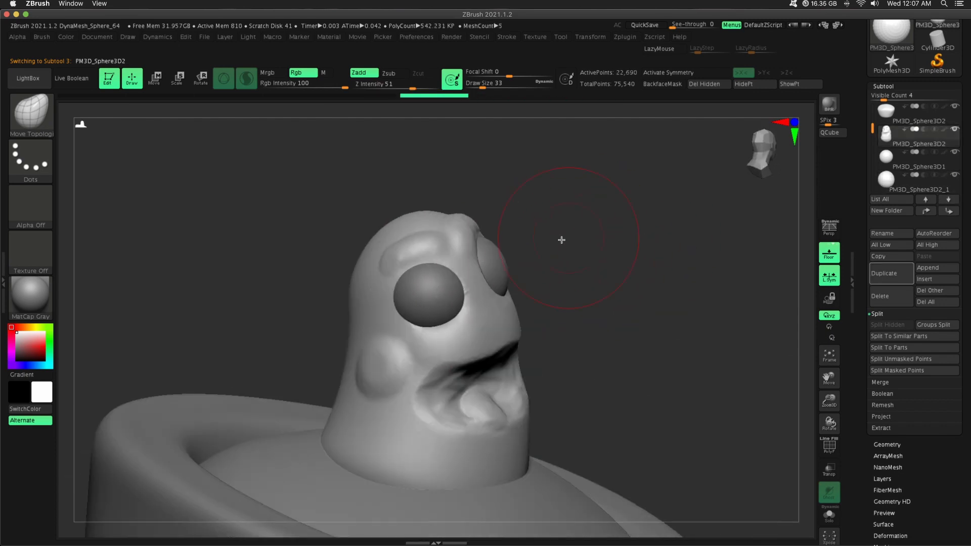
drag(389, 298, 410, 334)
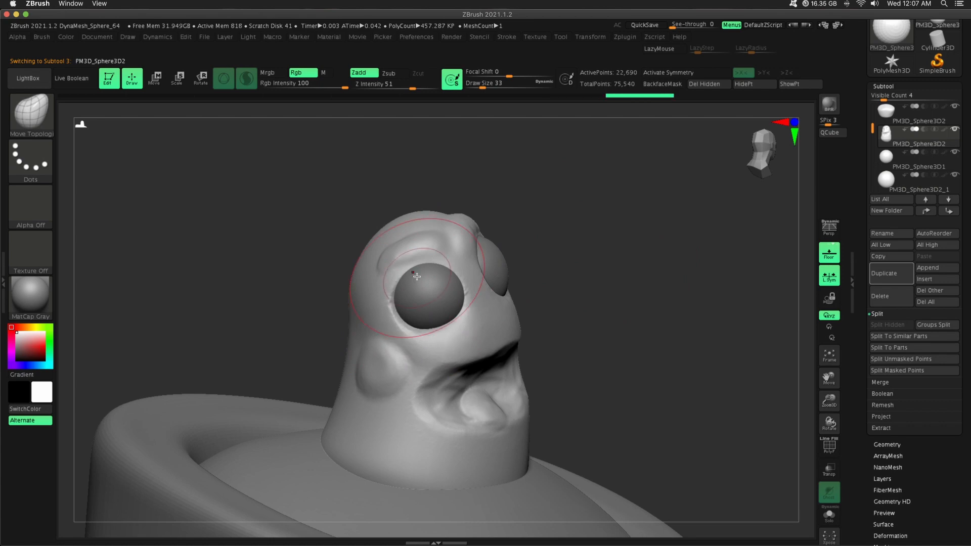
mouse_move(417, 263)
mouse_down()
mouse_move(417, 248)
mouse_move(425, 261)
mouse_move(395, 290)
mouse_up()
Pull the lower edge of the first eyeball outward with Move Topological and reduce the draw size to 29.
alt+click(447, 288)
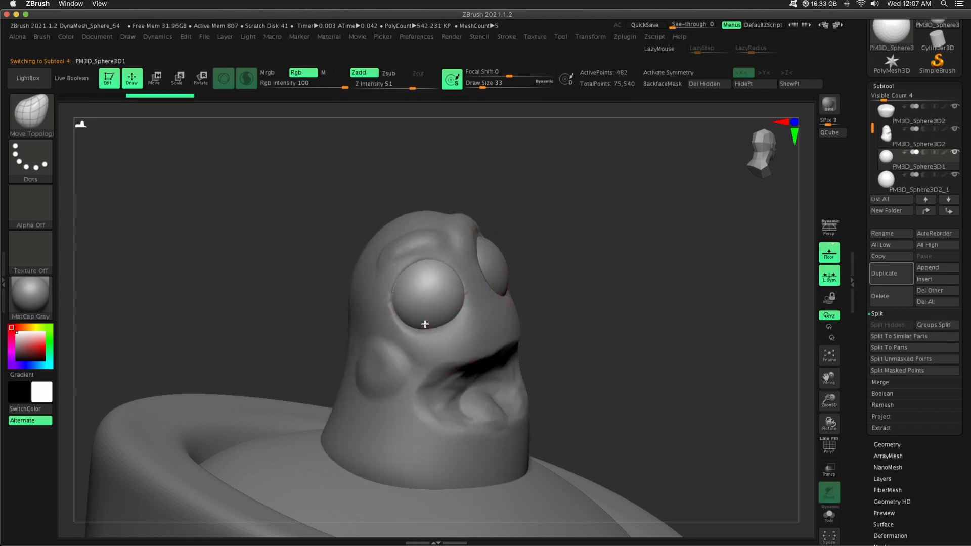
drag(425, 323, 424, 327)
drag(625, 292, 660, 309)
drag(827, 404, 814, 365)
drag(721, 340, 520, 377)
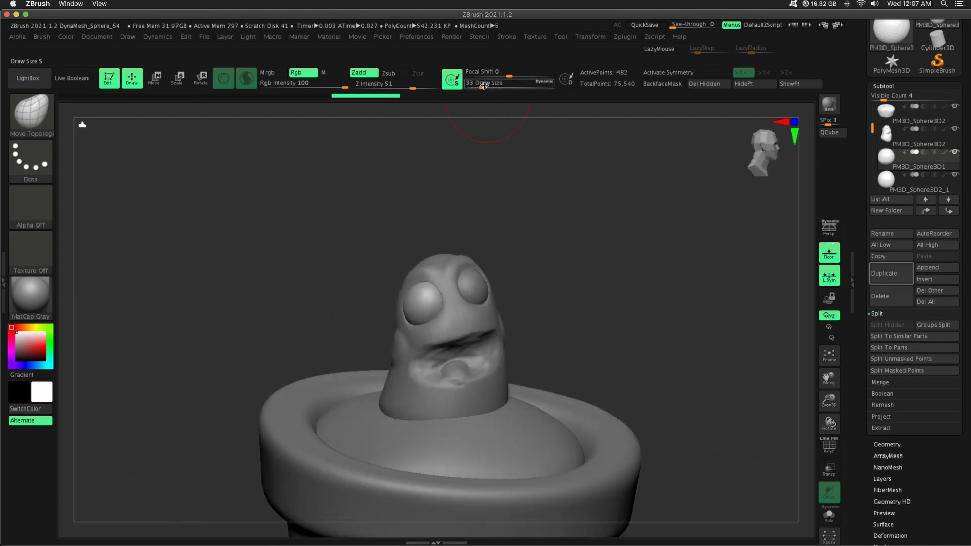
drag(484, 86, 482, 86)
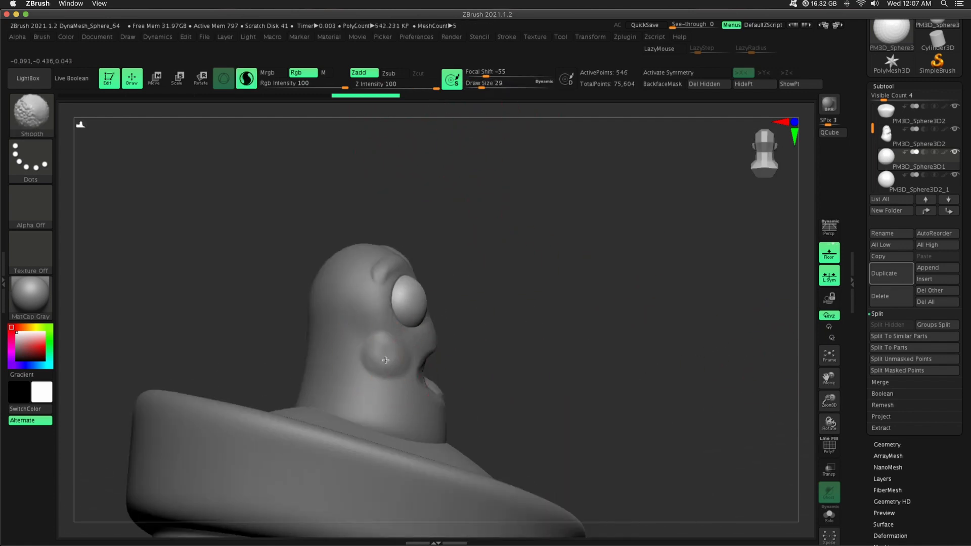
mouse_move(540, 316)
mouse_down()
mouse_move(548, 301)
mouse_move(609, 293)
mouse_move(598, 288)
mouse_up()
Carve long vertical grooves down the side and back of the head with DamStandard at draw size 20.
key(b)
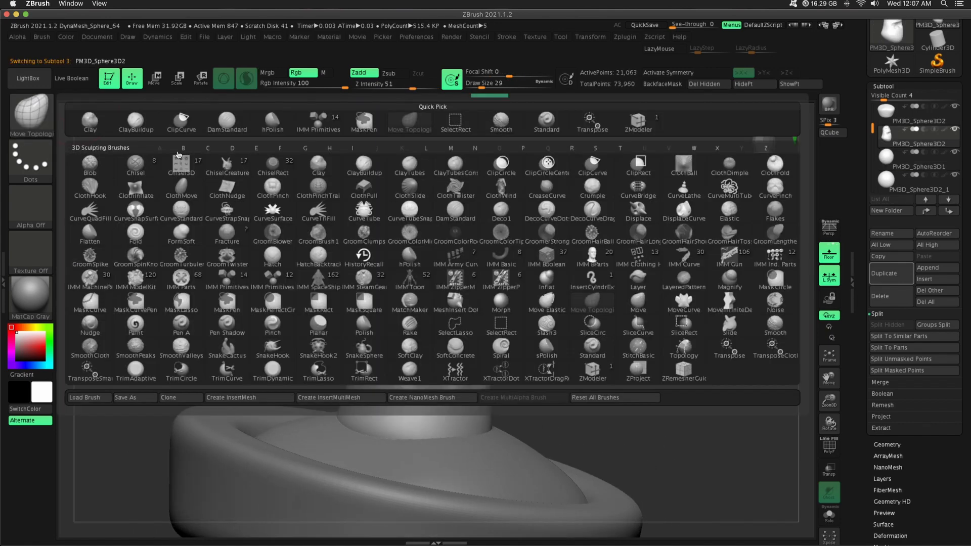
key(d)
key(s)
drag(481, 84, 479, 83)
drag(536, 283, 586, 279)
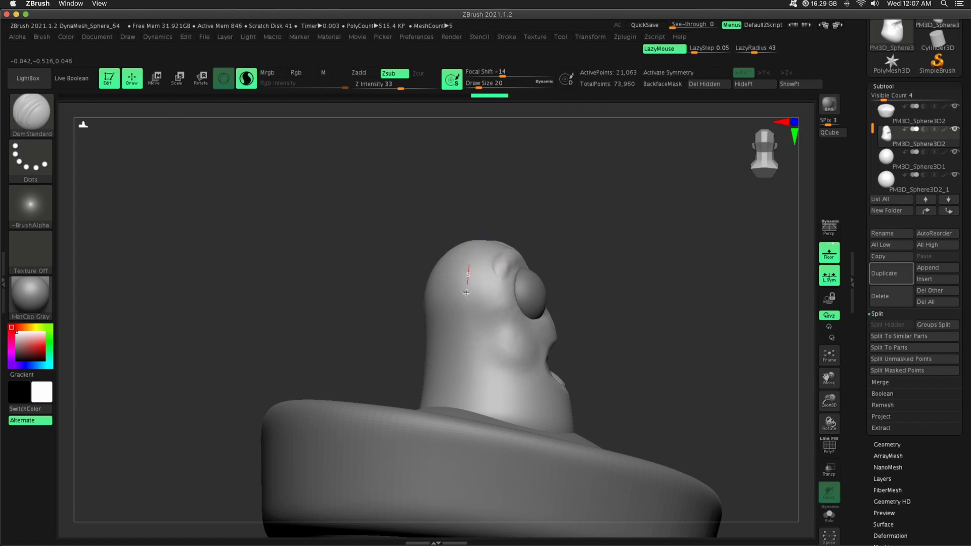
drag(466, 293, 505, 373)
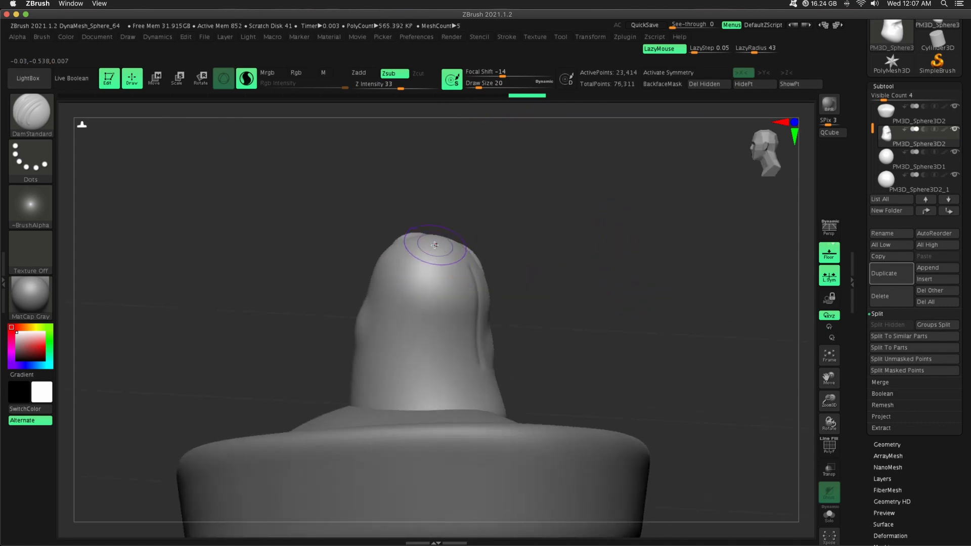
mouse_move(434, 245)
mouse_down()
mouse_move(412, 316)
mouse_move(417, 393)
mouse_up()
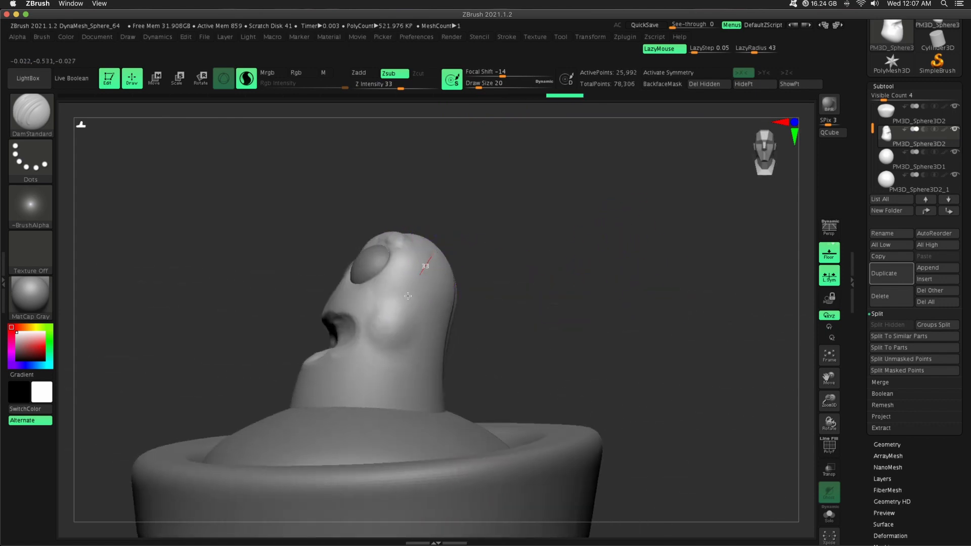
drag(413, 354, 358, 423)
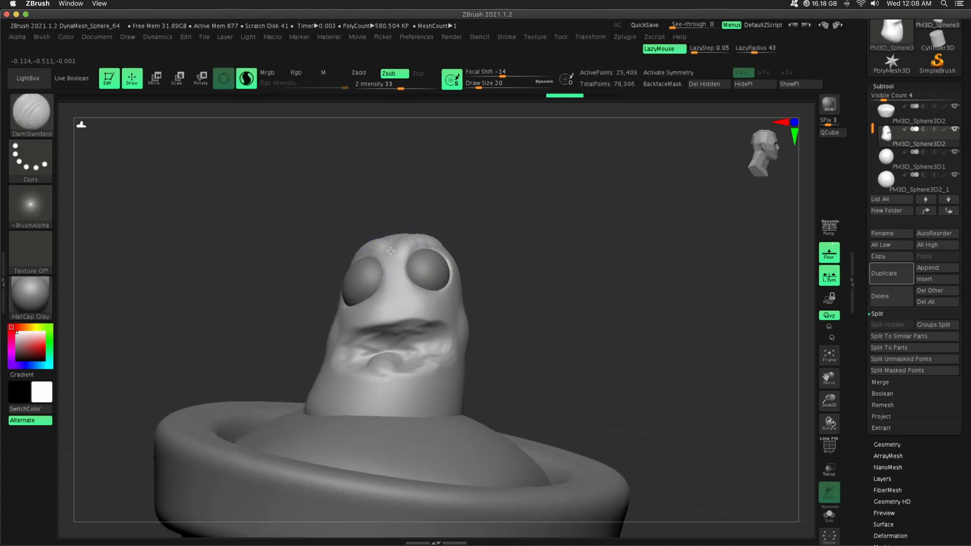
drag(400, 339, 403, 350)
drag(393, 385, 397, 411)
key(ctrl+z)
key(ctrl+z)
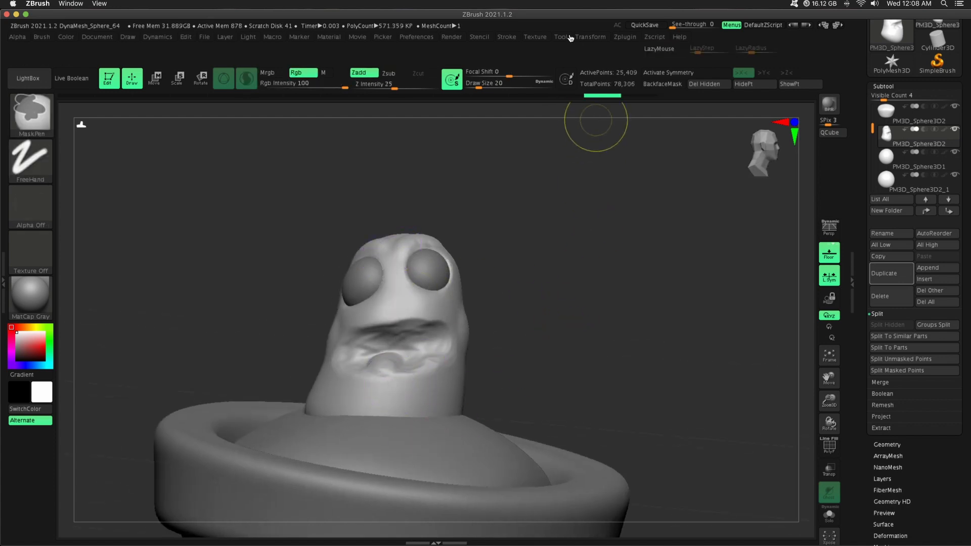
Set the lazy mouse radius to 15 and carve a vertical groove down the side of the head to the soil.
click(507, 37)
drag(533, 273, 521, 273)
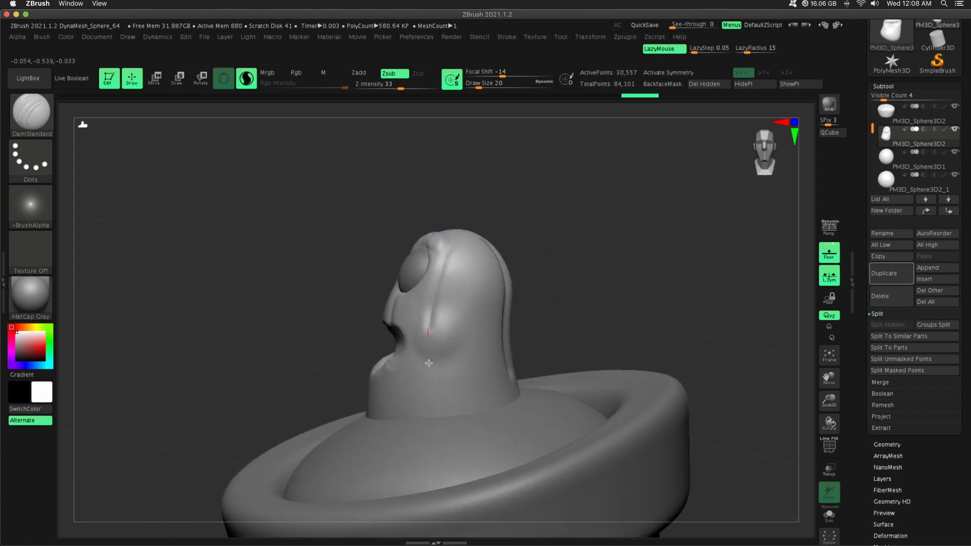
drag(428, 364, 437, 400)
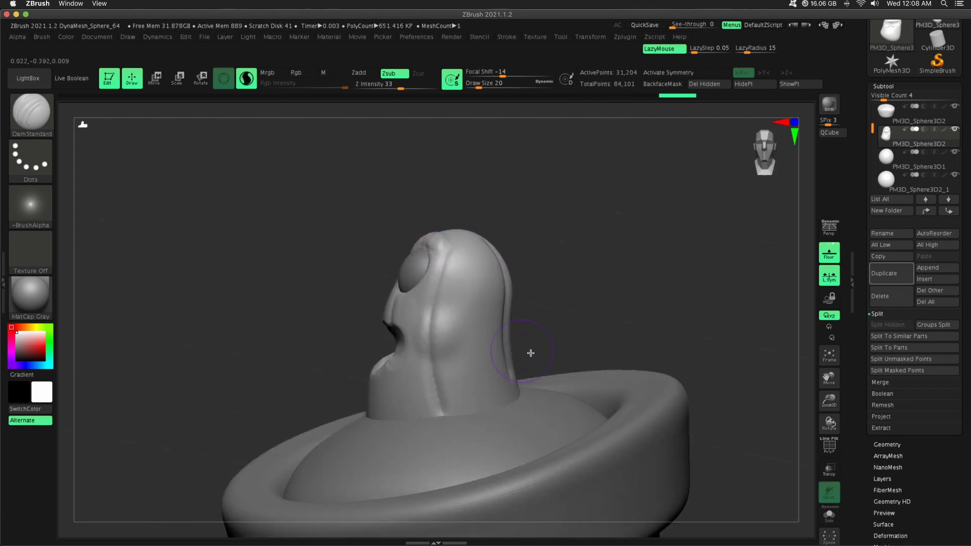
Isolate the head subtool and carve vertical grooves from below the mouth down to its base with DamStandard.
click(828, 513)
drag(557, 362, 661, 321)
drag(418, 383, 404, 498)
drag(602, 377, 521, 387)
drag(459, 379, 472, 489)
mouse_move(599, 385)
mouse_down()
mouse_move(628, 376)
mouse_move(354, 287)
mouse_move(387, 380)
mouse_up()
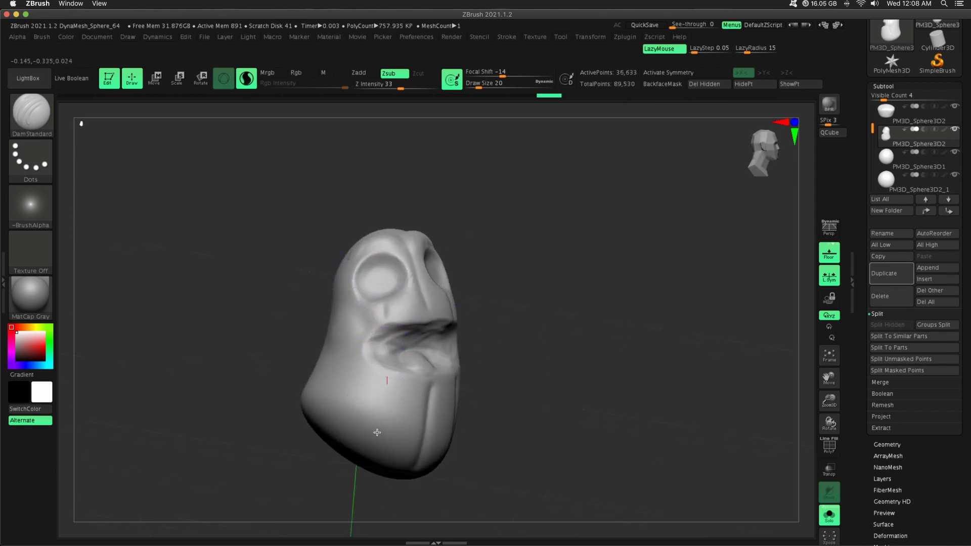
Carve more vertical grooves down the side and back of the isolated head to its underside.
drag(550, 371, 575, 364)
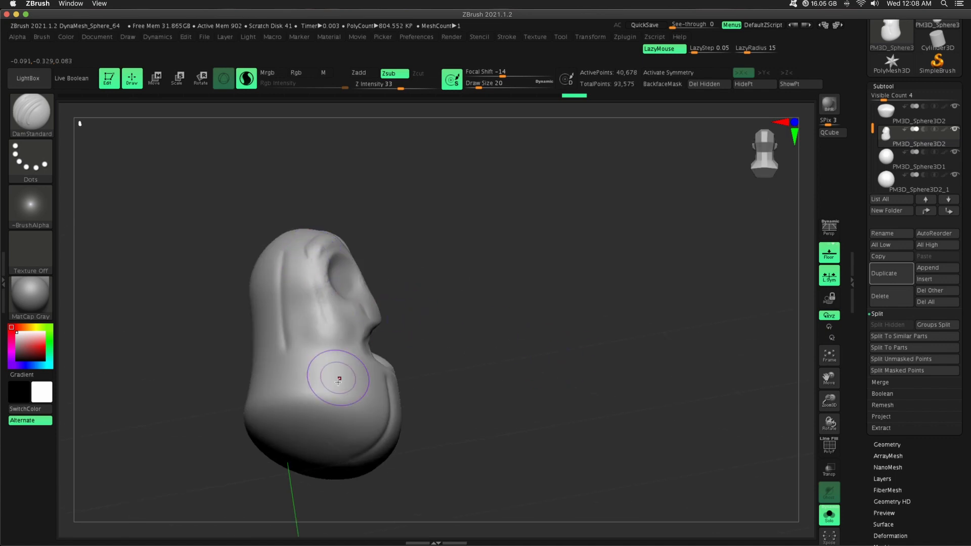
drag(339, 380, 332, 332)
mouse_move(443, 353)
mouse_down()
mouse_move(288, 390)
mouse_move(288, 344)
mouse_up()
drag(294, 446, 310, 391)
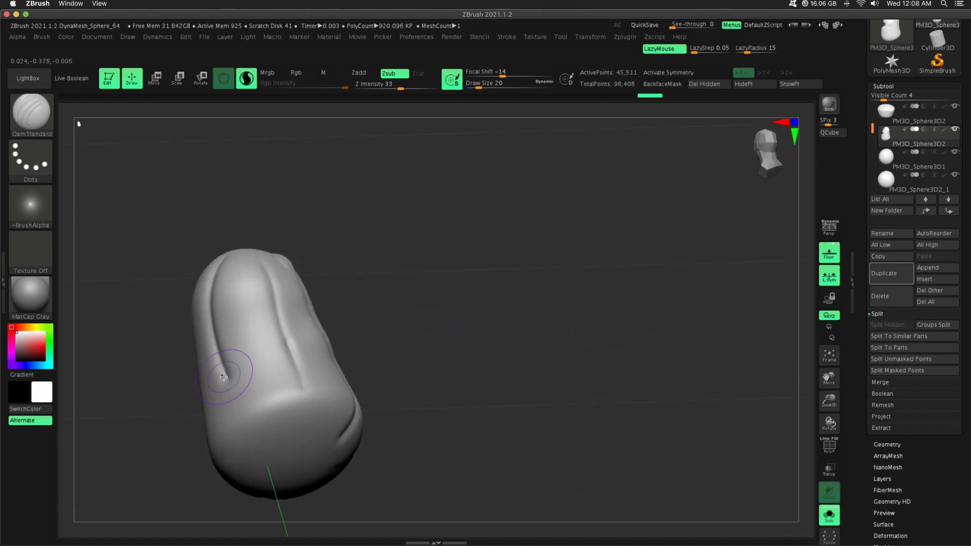
Carve grooves over the crown of the head, continuing the vertical furrows toward the brow and eye sockets.
mouse_move(446, 331)
mouse_down()
mouse_move(444, 317)
mouse_move(379, 281)
mouse_up()
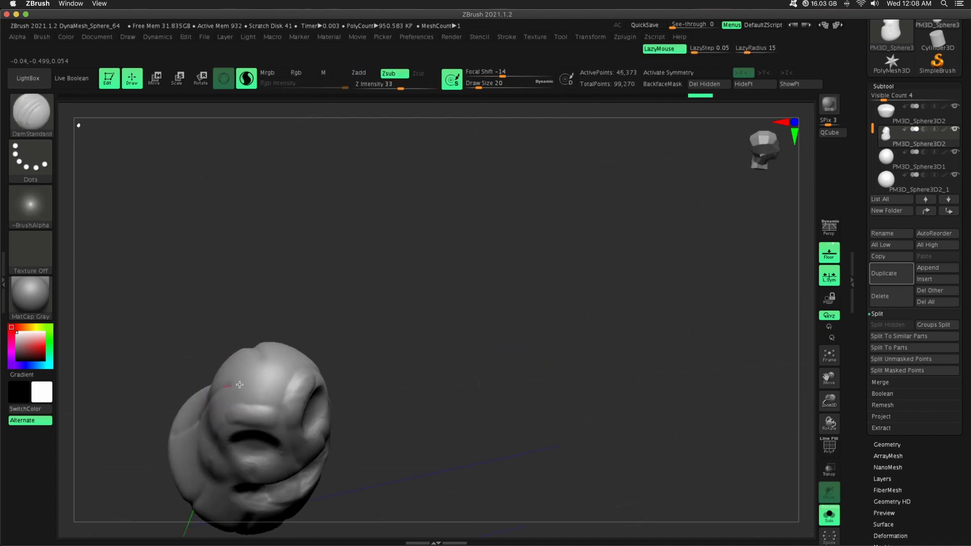
drag(277, 392, 279, 401)
mouse_move(359, 371)
mouse_down()
mouse_move(373, 336)
mouse_move(360, 329)
mouse_up()
drag(281, 360, 287, 395)
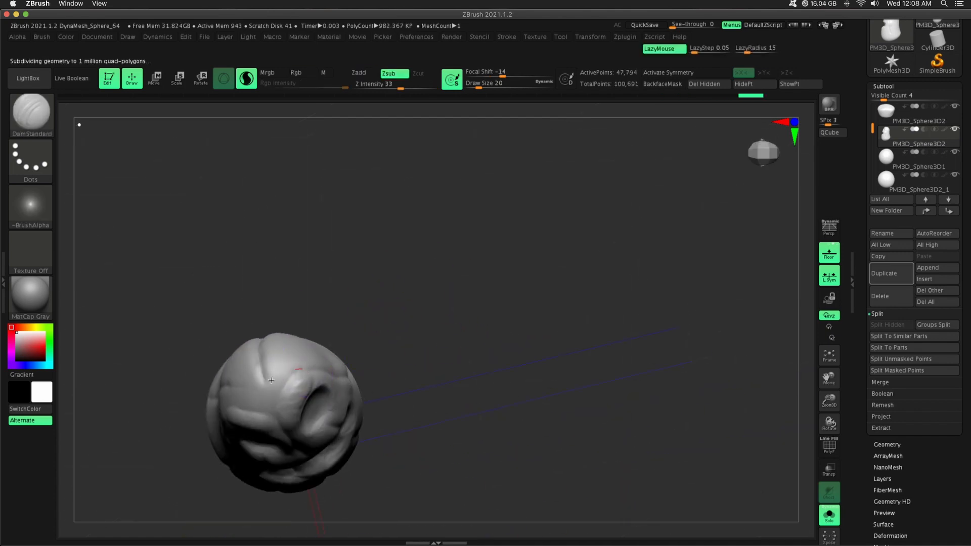
drag(390, 338, 405, 242)
Show all the subtools again and carve a vertical groove down the side of the head toward the soil.
drag(829, 399, 797, 391)
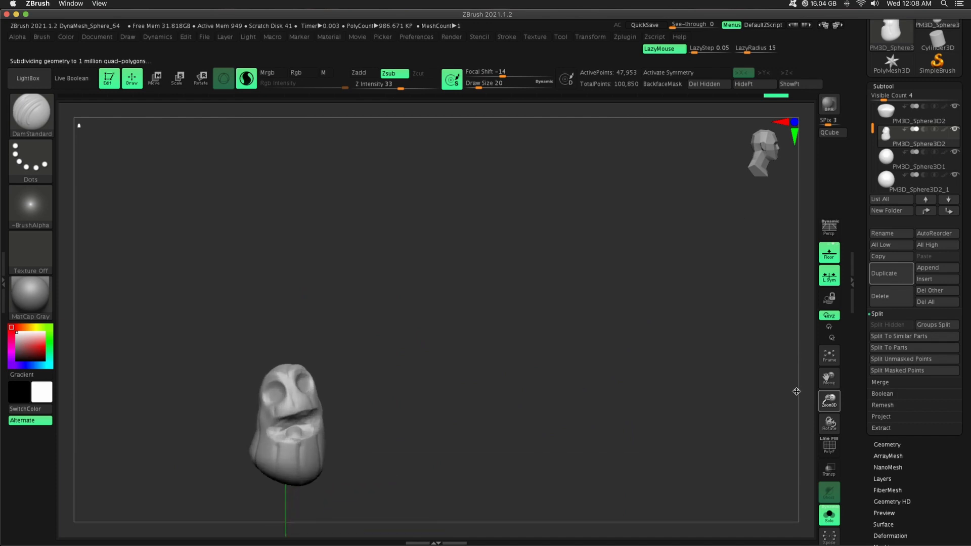
click(829, 515)
mouse_move(633, 331)
mouse_down()
mouse_move(541, 340)
mouse_move(645, 340)
mouse_up()
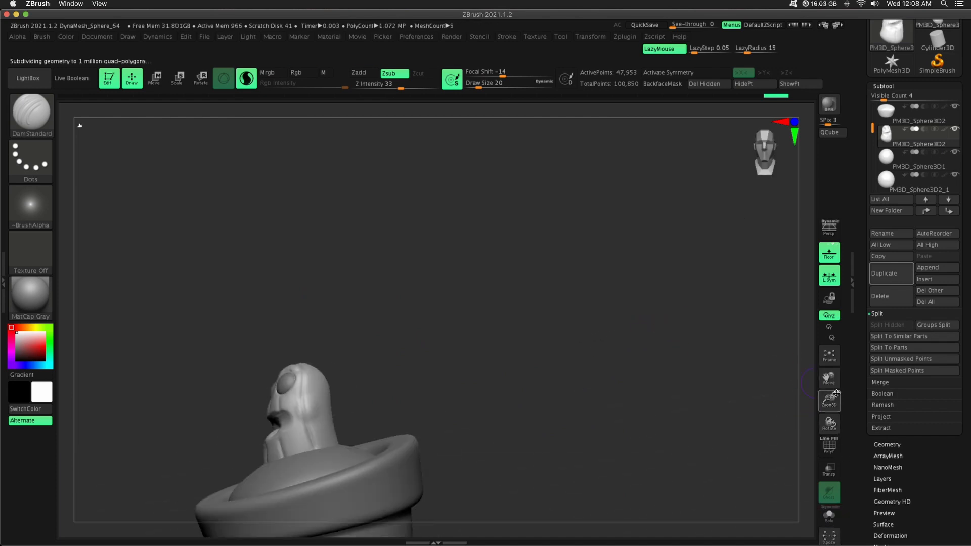
drag(830, 400, 793, 430)
drag(632, 294, 576, 253)
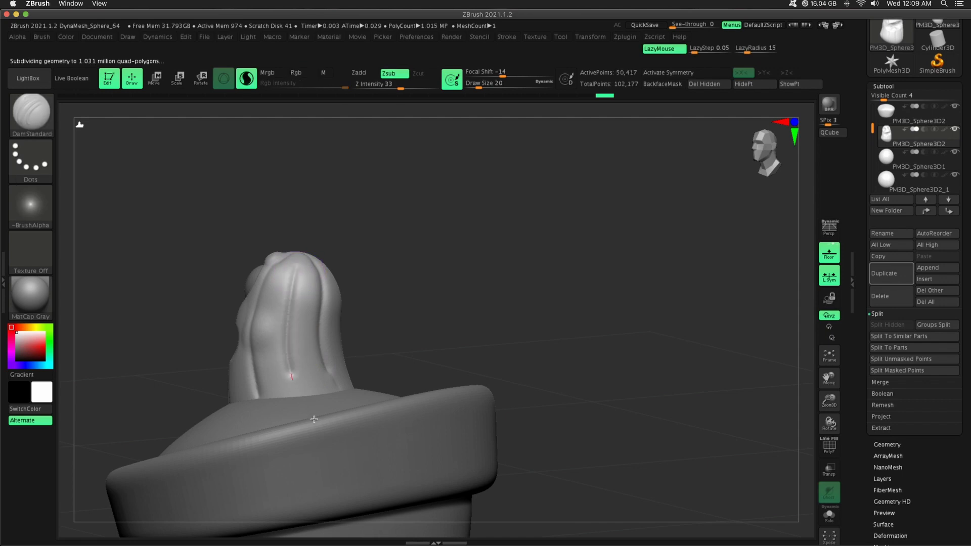
Carve further vertical grooves across the back of the head and around its far side behind the eyeball.
drag(500, 293, 330, 266)
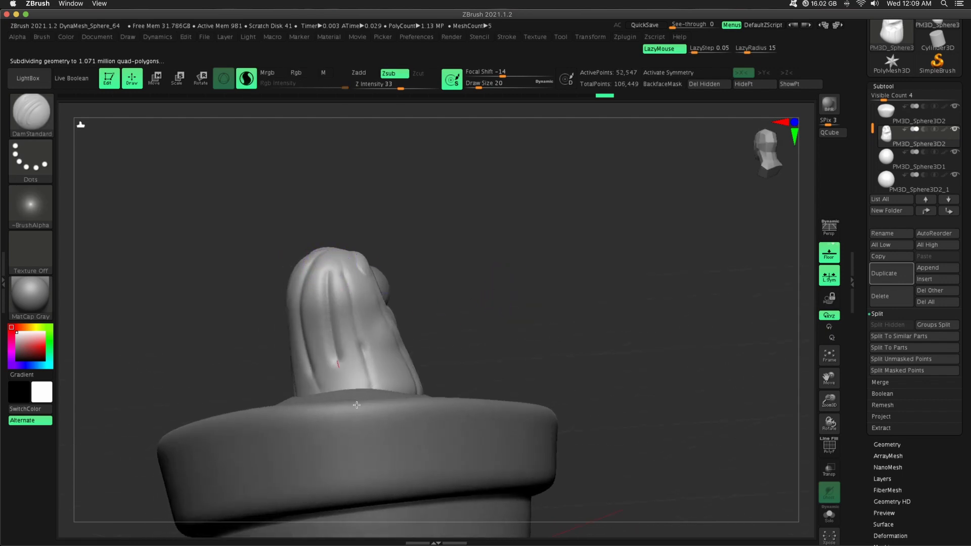
drag(531, 292, 343, 288)
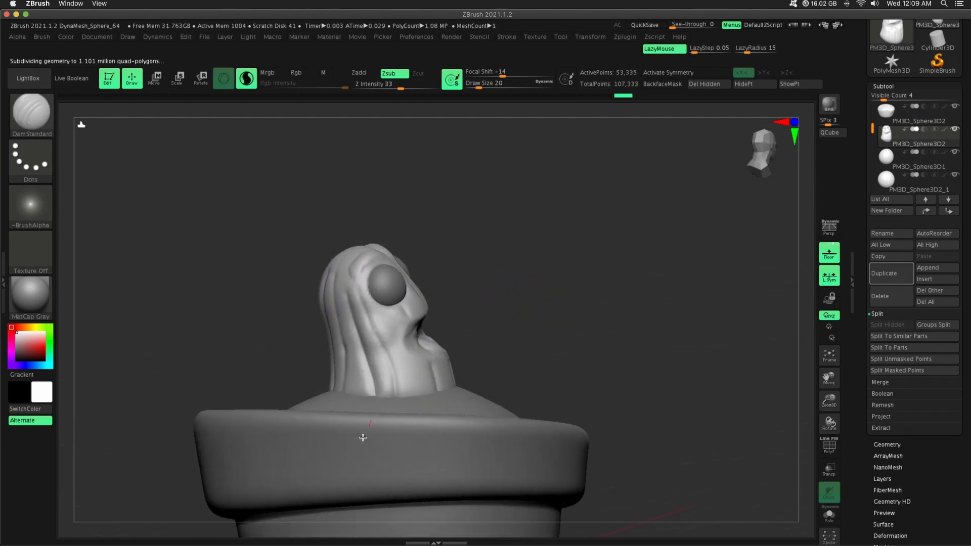
drag(363, 437, 337, 263)
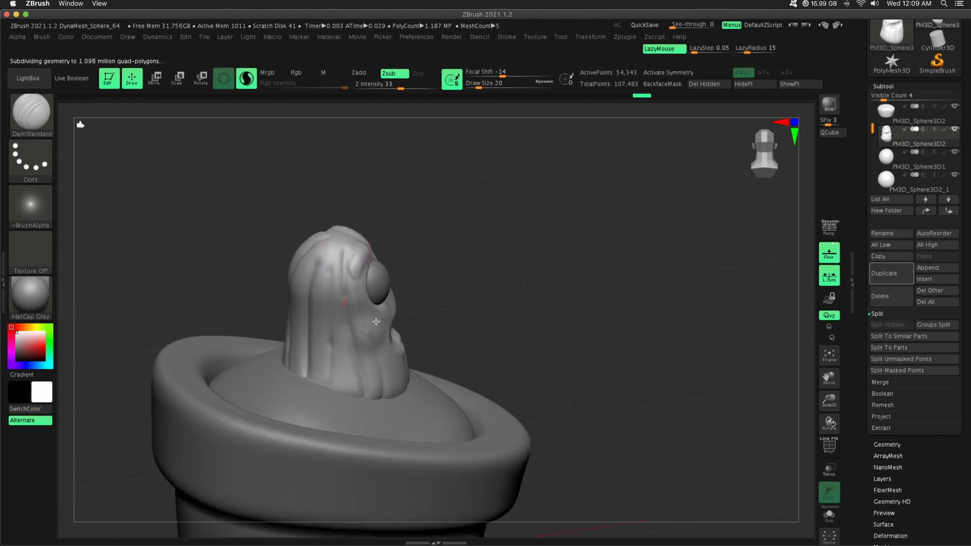
drag(376, 321, 564, 255)
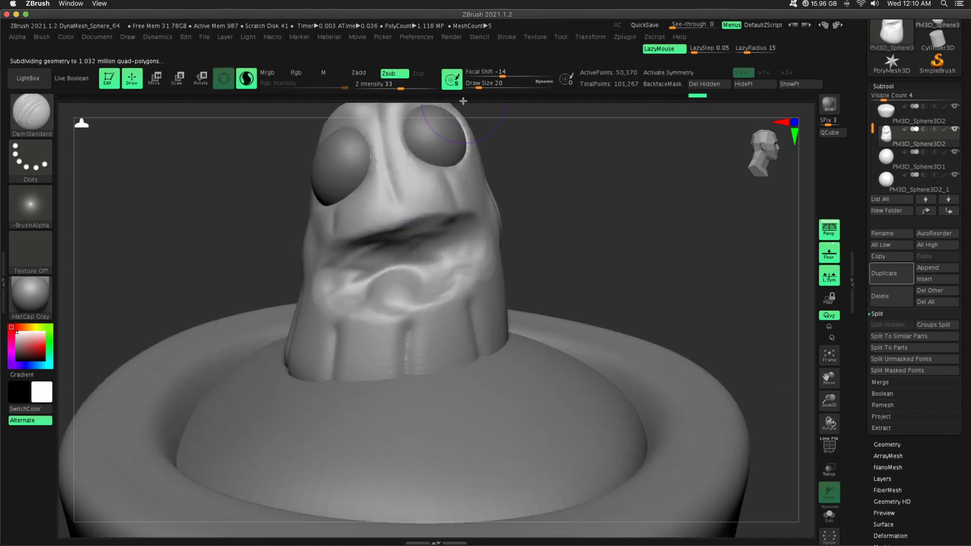
Smooth the lower lip and mouth interior and build up their volume with ClayBuildup at draw size 18.
key(shift)
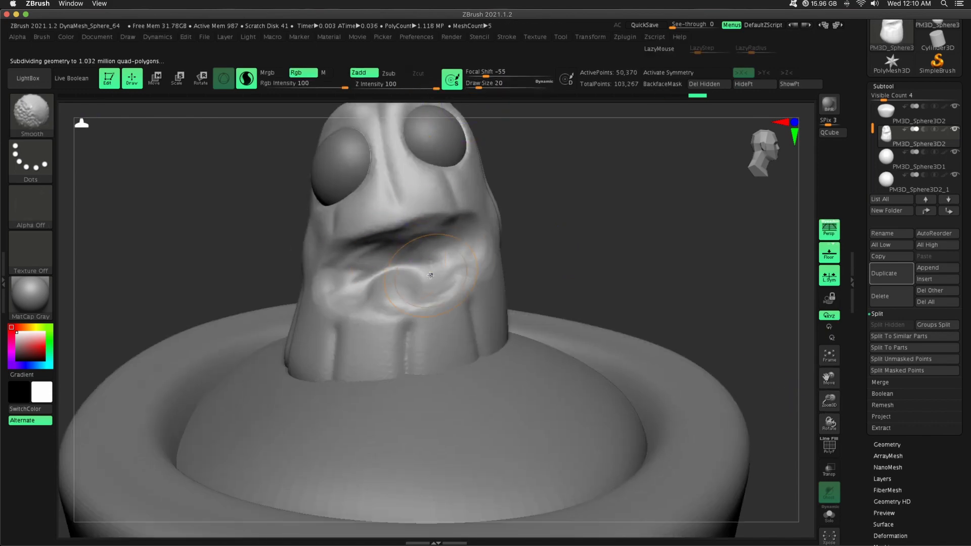
ctrl+drag(567, 217, 597, 243)
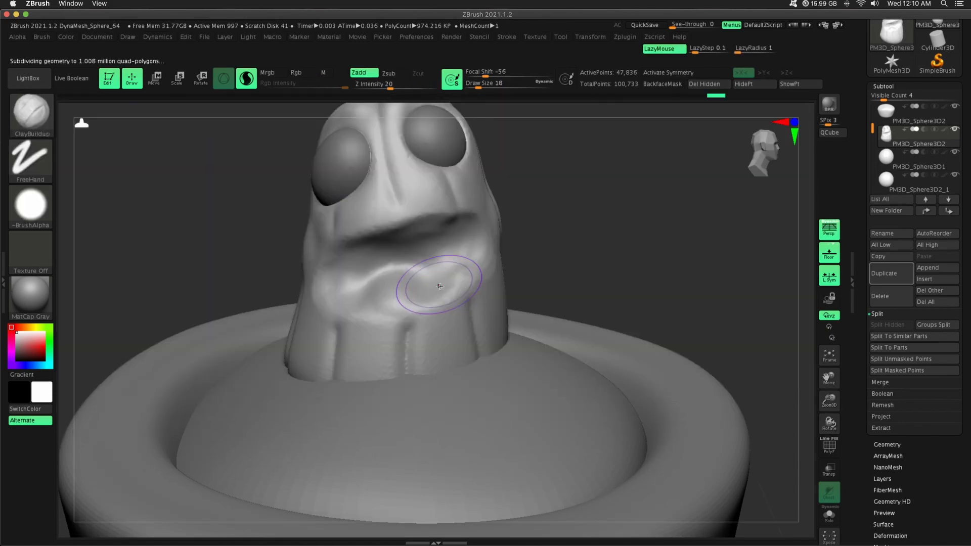
mouse_move(425, 291)
shift+mouse_down()
mouse_move(403, 304)
mouse_move(408, 281)
shift+mouse_up()
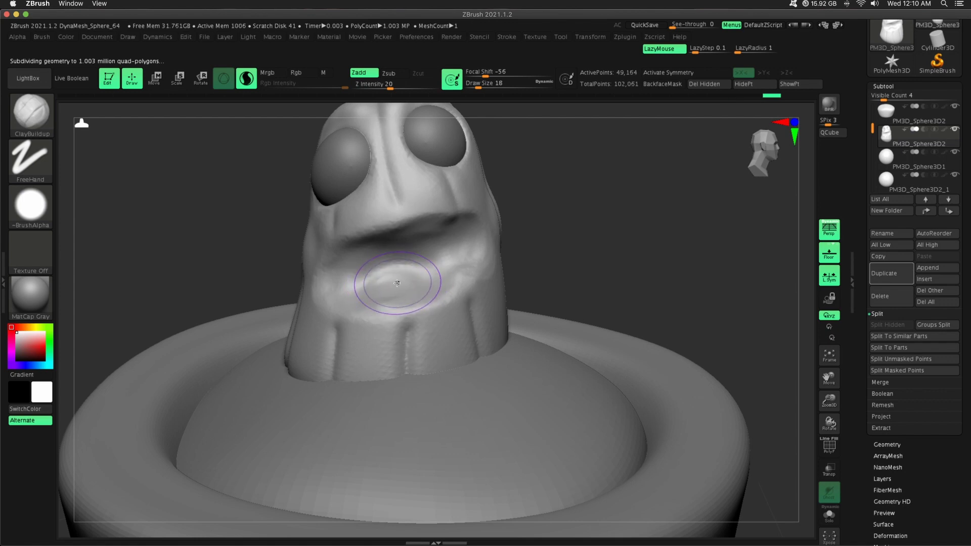
drag(540, 237, 359, 270)
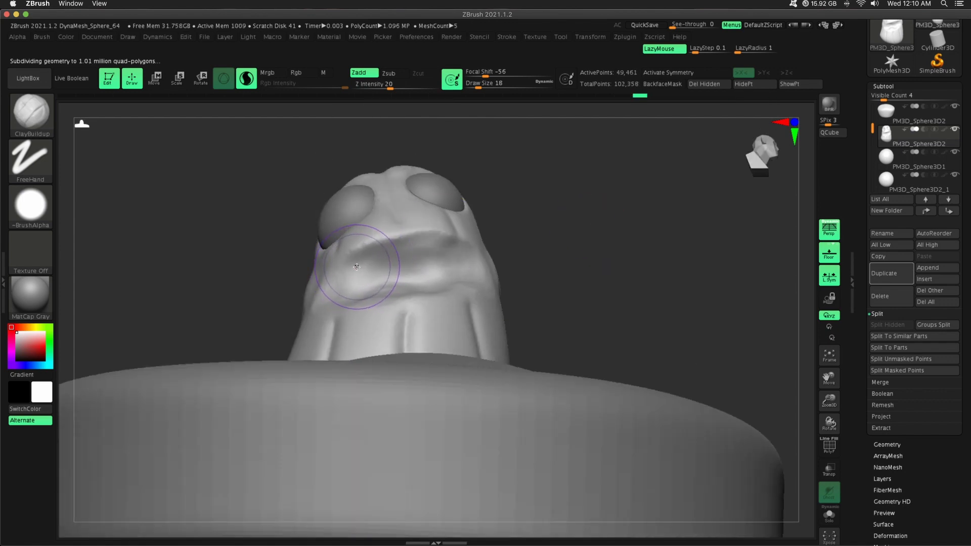
drag(578, 236, 363, 277)
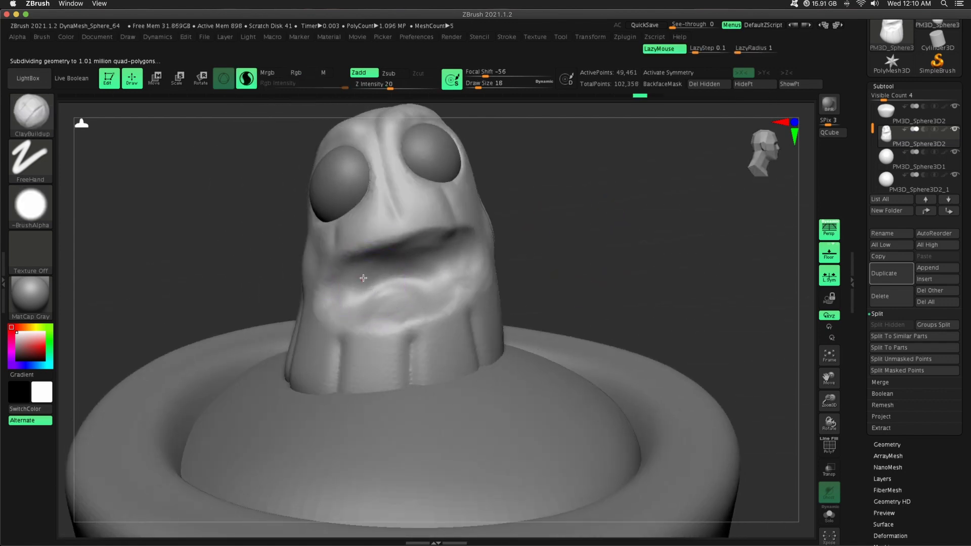
Reshape the outline of the head's sides and back with Move Topological at draw size 31.
mouse_move(644, 284)
alt+mouse_down()
mouse_move(709, 208)
mouse_move(761, 381)
mouse_move(666, 348)
mouse_move(678, 349)
alt+mouse_up()
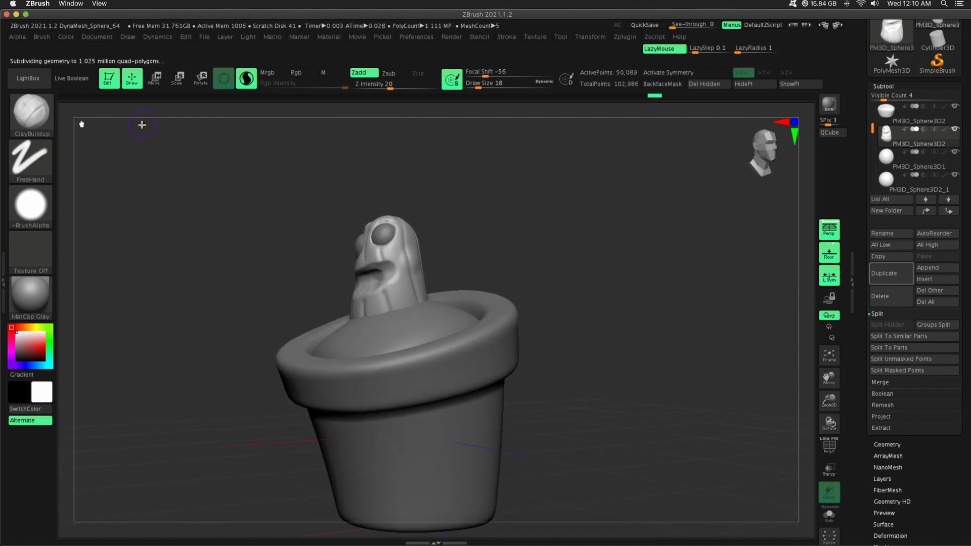
click(34, 116)
click(413, 121)
mouse_move(717, 313)
alt+mouse_down()
mouse_move(728, 375)
mouse_move(705, 440)
alt+mouse_up()
drag(491, 86, 482, 86)
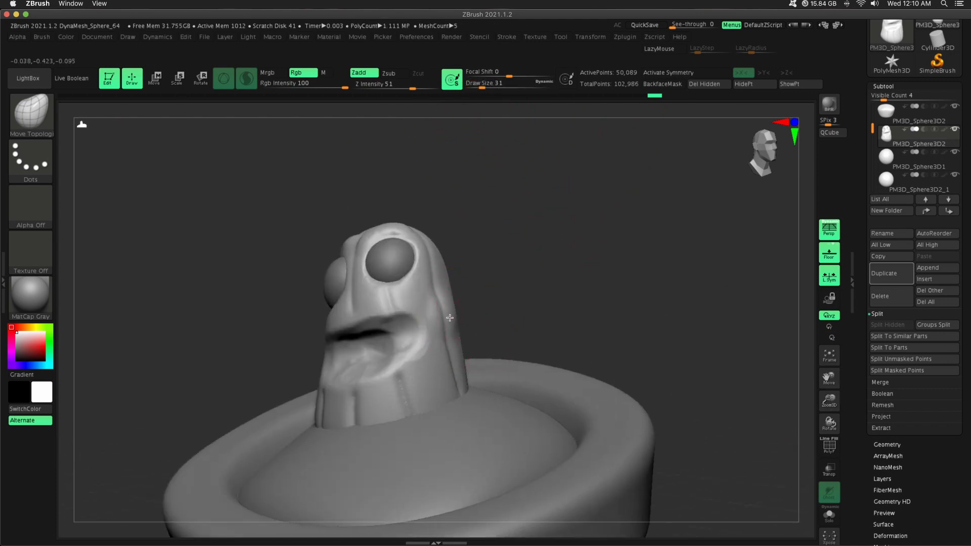
drag(456, 316, 452, 307)
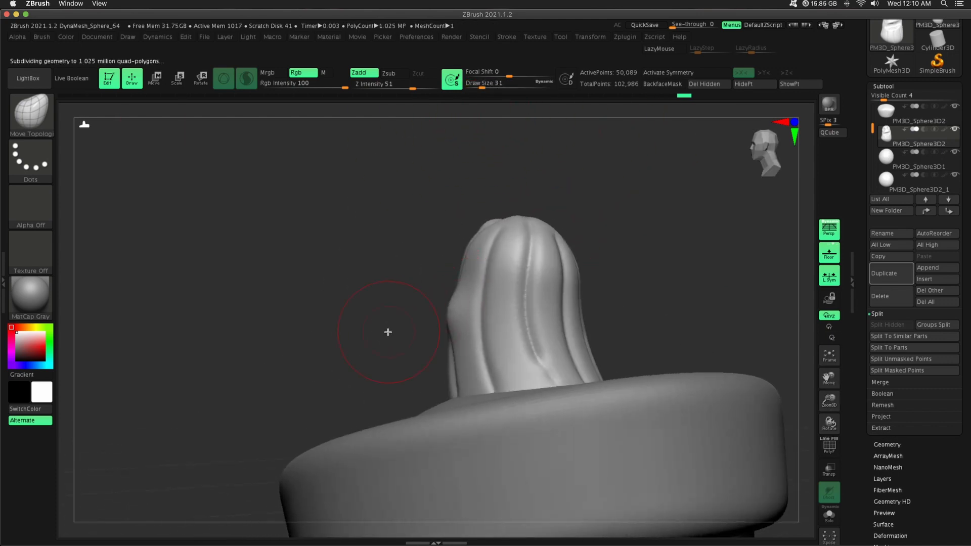
drag(388, 332, 317, 347)
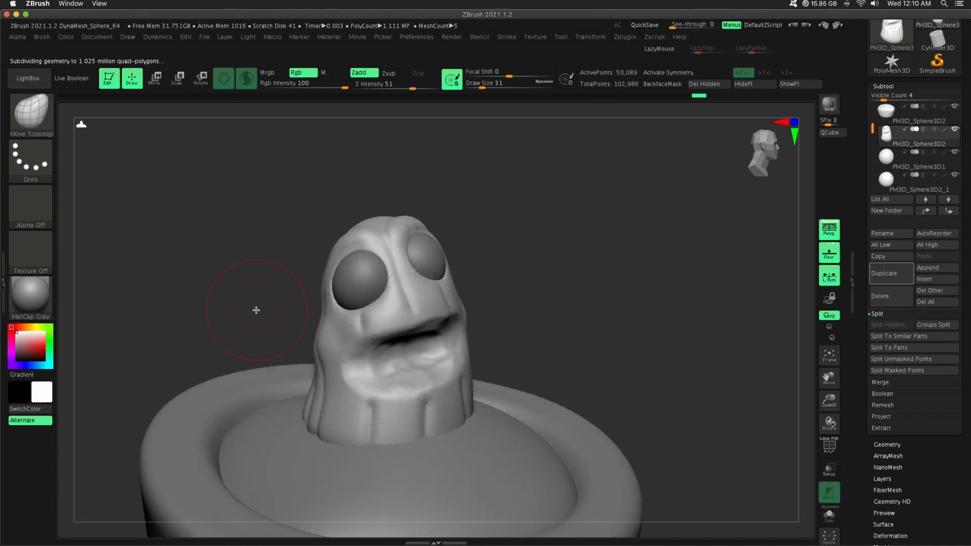
drag(256, 310, 337, 372)
drag(317, 338, 483, 355)
mouse_move(550, 305)
mouse_down()
mouse_move(575, 304)
mouse_move(549, 310)
mouse_up()
Insert a Sphere3D subtool and place it beside the head, clear of the flower pot.
mouse_move(756, 396)
alt+mouse_down()
mouse_move(700, 356)
mouse_move(722, 366)
mouse_move(648, 380)
mouse_move(740, 380)
mouse_move(682, 331)
alt+mouse_up()
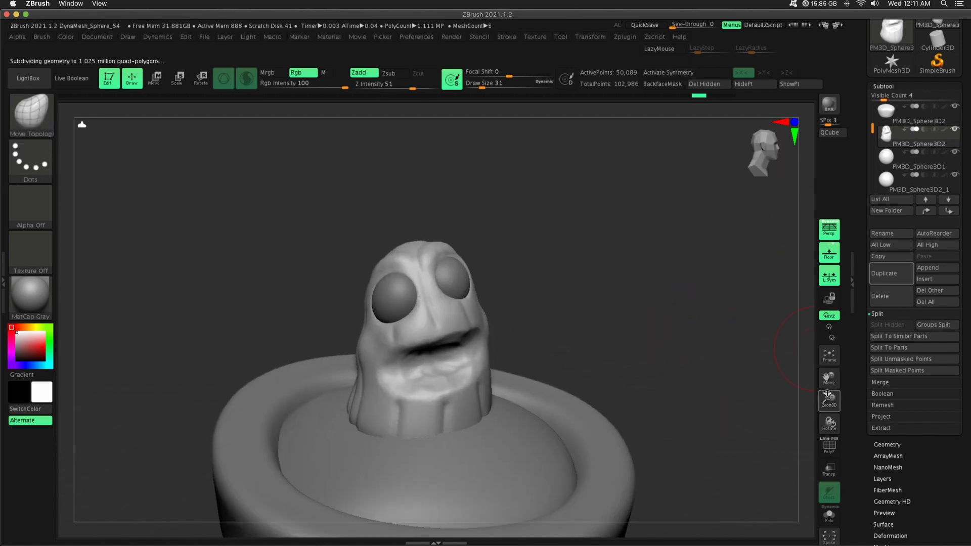
mouse_move(827, 394)
mouse_down()
mouse_move(825, 408)
mouse_move(824, 387)
mouse_up()
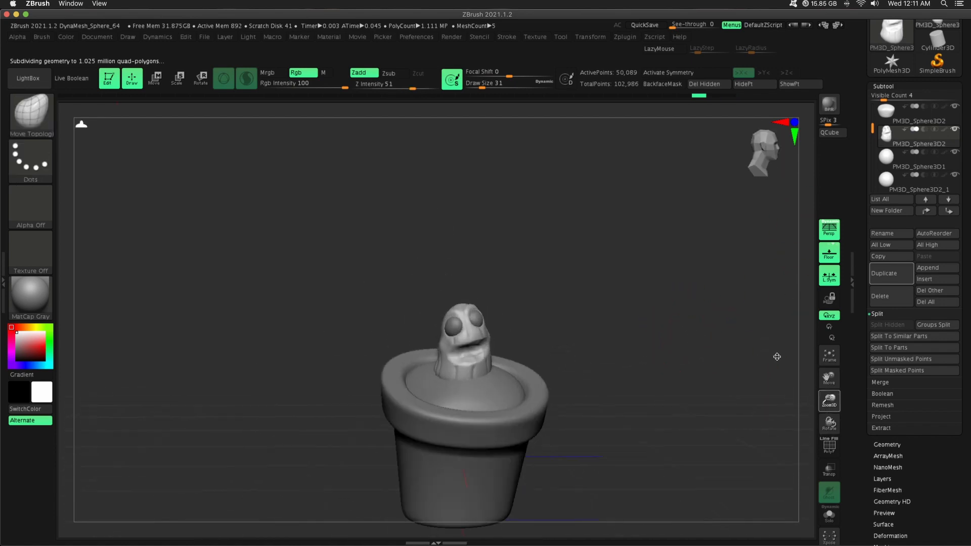
drag(777, 356, 552, 360)
scroll(941, 51, up, 10)
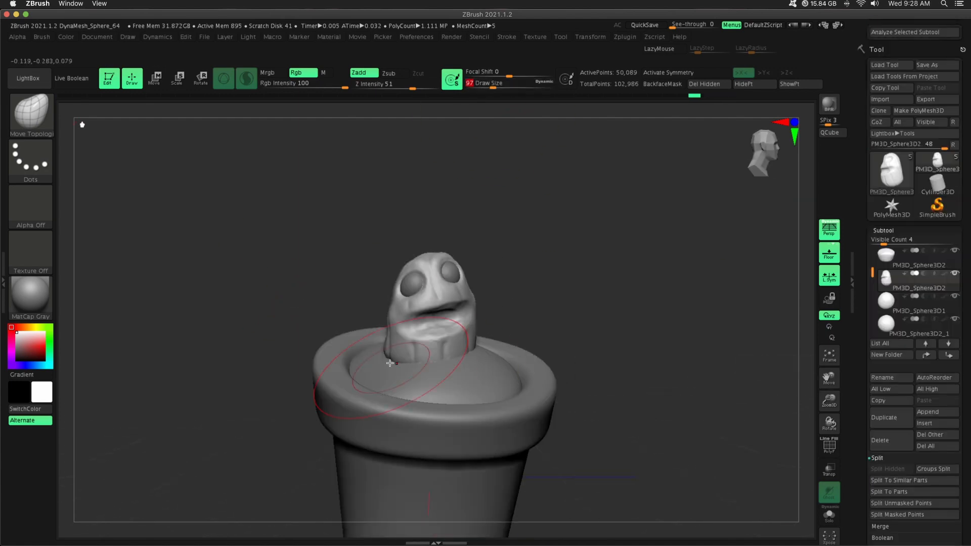
drag(530, 321, 753, 304)
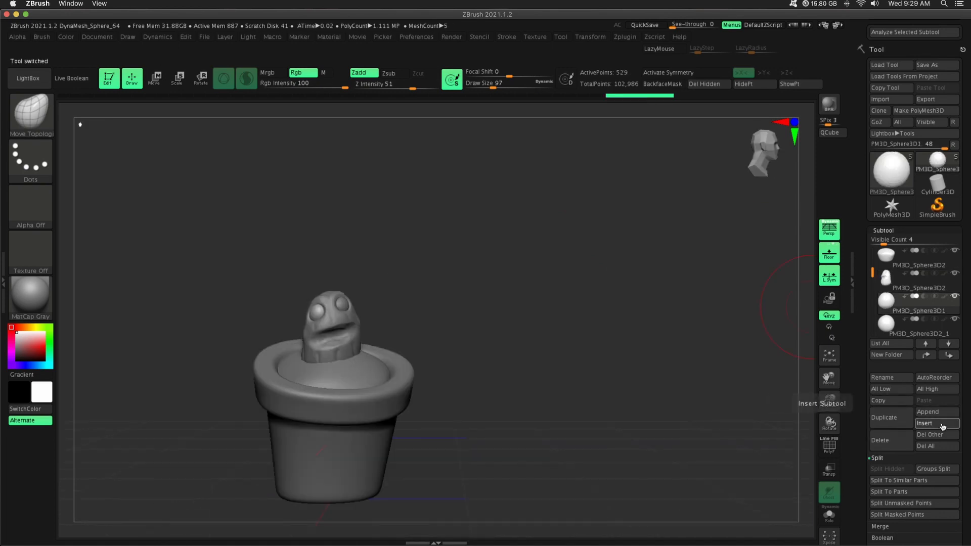
click(943, 423)
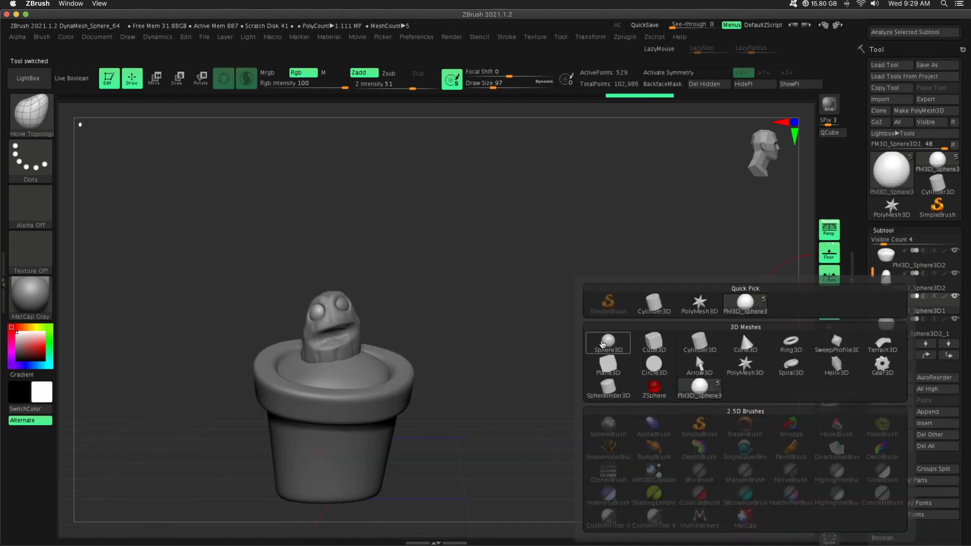
click(745, 297)
drag(337, 426, 423, 333)
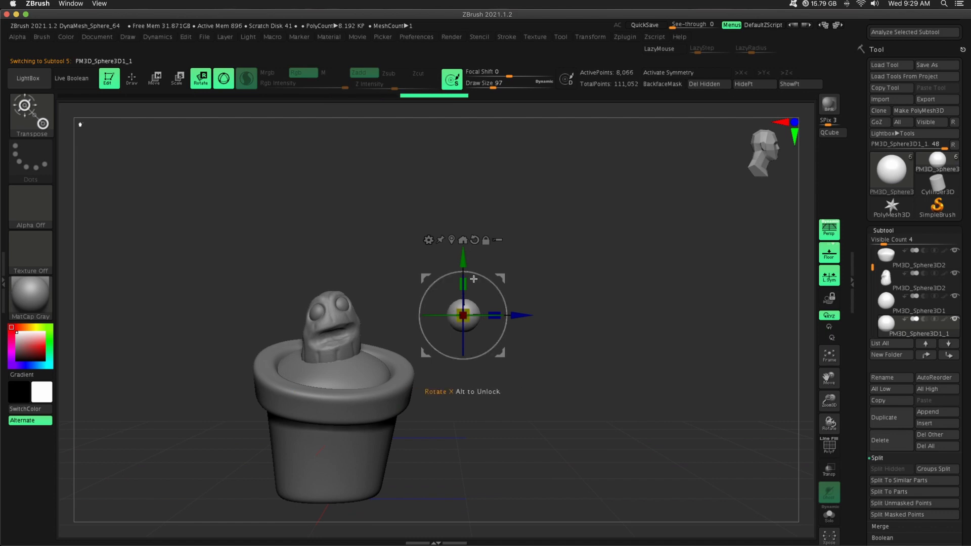
Stretch the new sphere vertically into a capsule with the Extender deformer and scale it down uniformly.
click(428, 239)
click(686, 271)
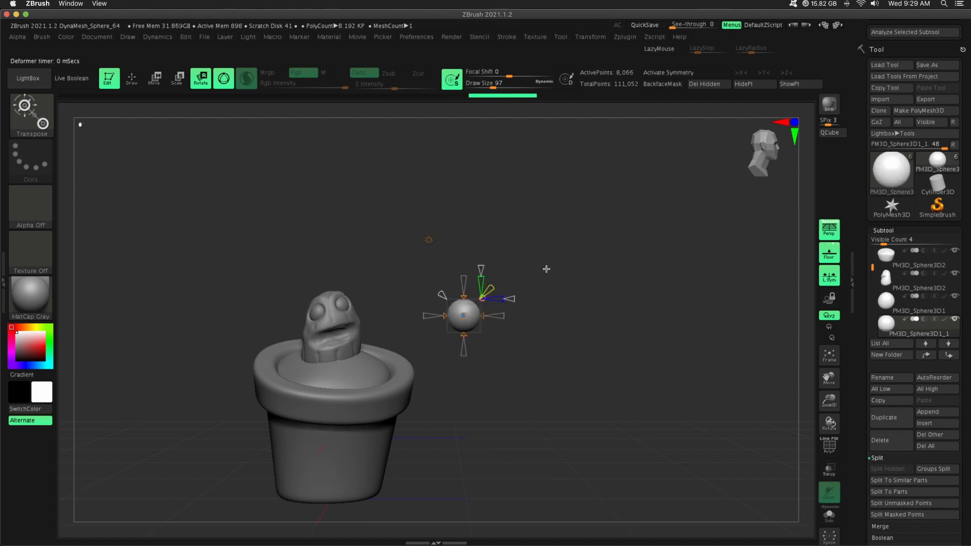
drag(464, 298, 467, 287)
ctrl+right_drag(466, 284, 457, 236)
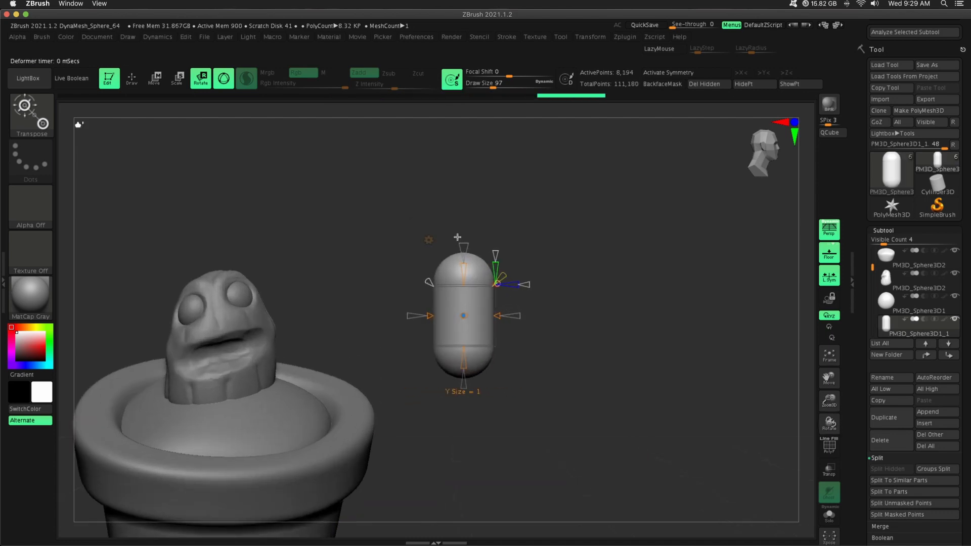
key(w)
drag(470, 312, 449, 319)
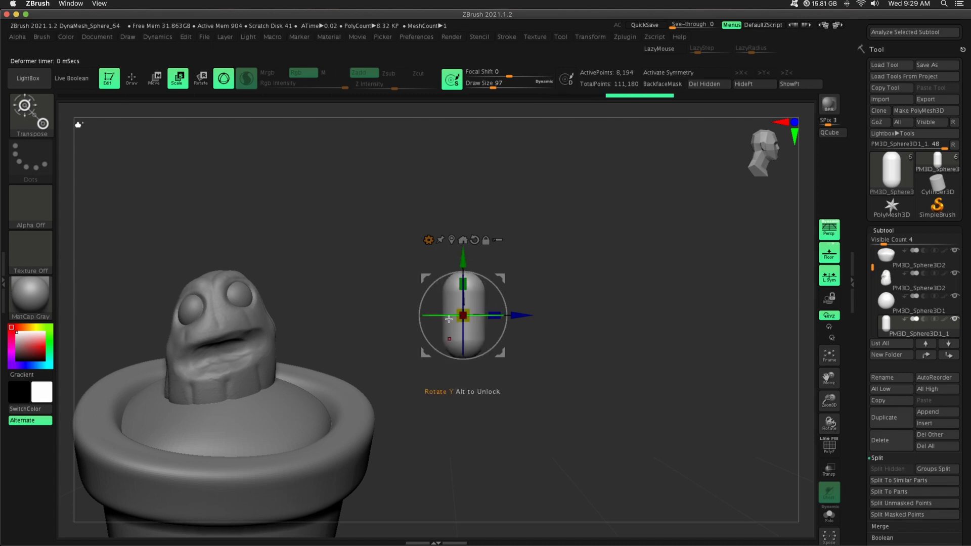
click(429, 240)
click(430, 287)
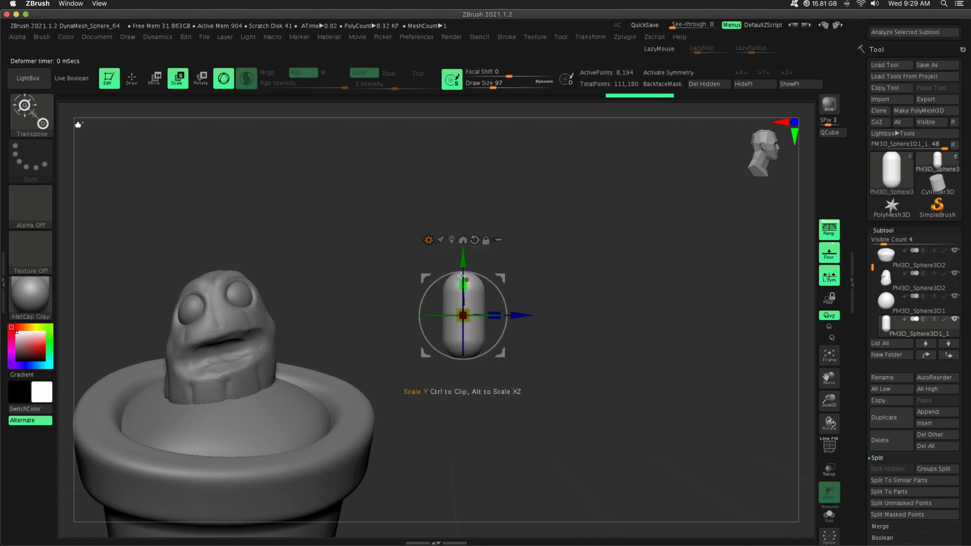
key(super+z)
key(super+shift+z)
Apply the Extender deformer to the capsule again and lengthen its middle section vertically.
click(429, 239)
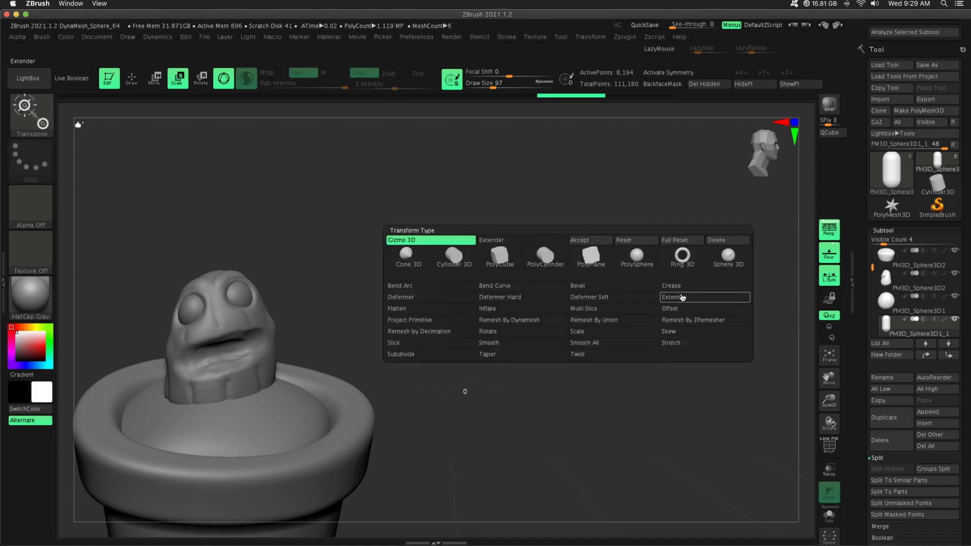
click(683, 298)
drag(461, 267, 457, 248)
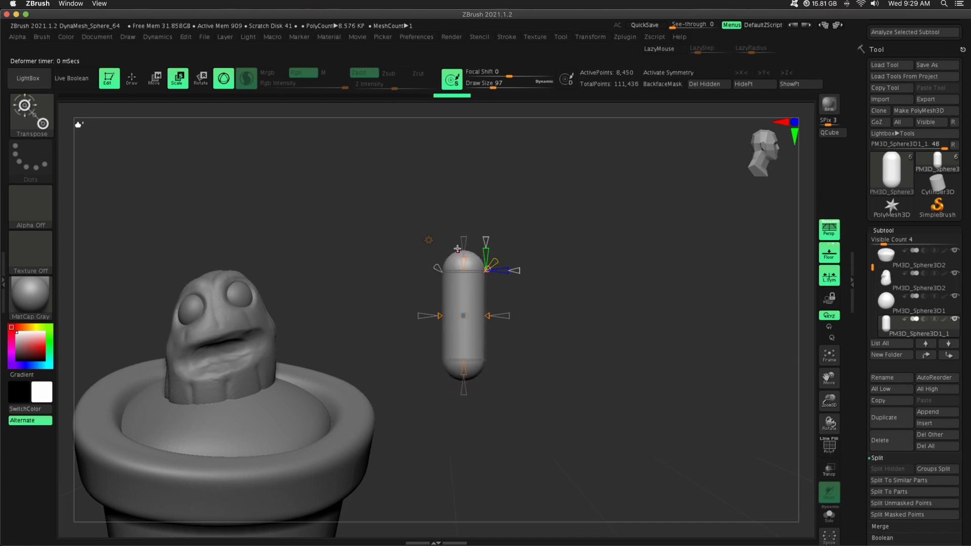
Display the capsule's polyframe and ZRemesh it with a Target Polygons Count of 1.41985.
click(829, 447)
mouse_move(829, 398)
mouse_down()
mouse_move(830, 430)
mouse_move(829, 415)
mouse_up()
click(884, 232)
click(891, 243)
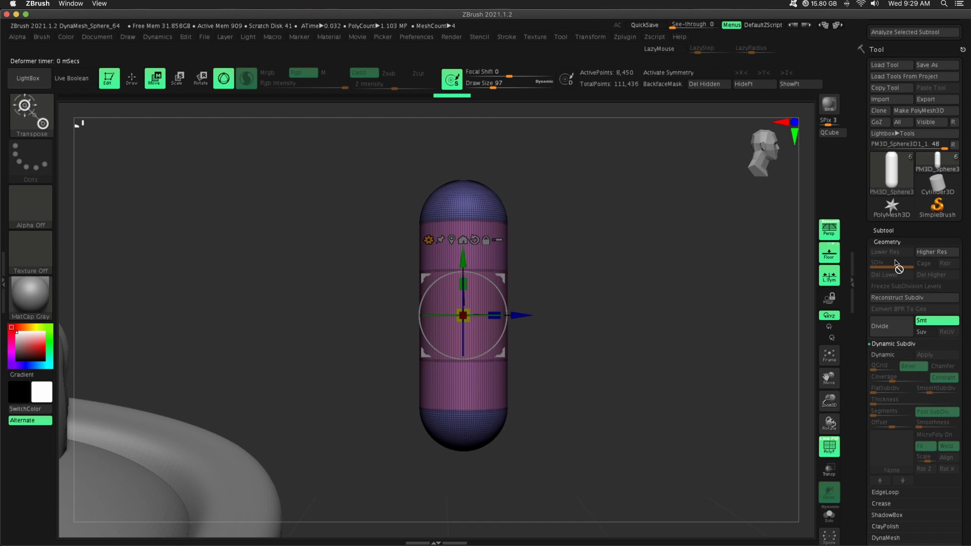
click(891, 344)
click(888, 425)
drag(884, 493, 882, 493)
click(893, 439)
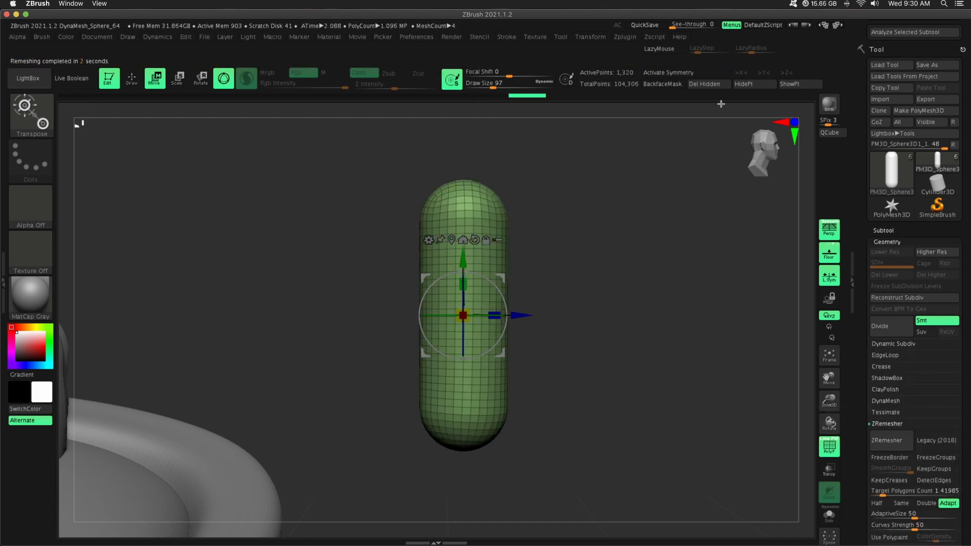
Undo the capsule's remesh and ZRemesh it again with X symmetry activated.
key(super+z)
click(705, 74)
click(893, 447)
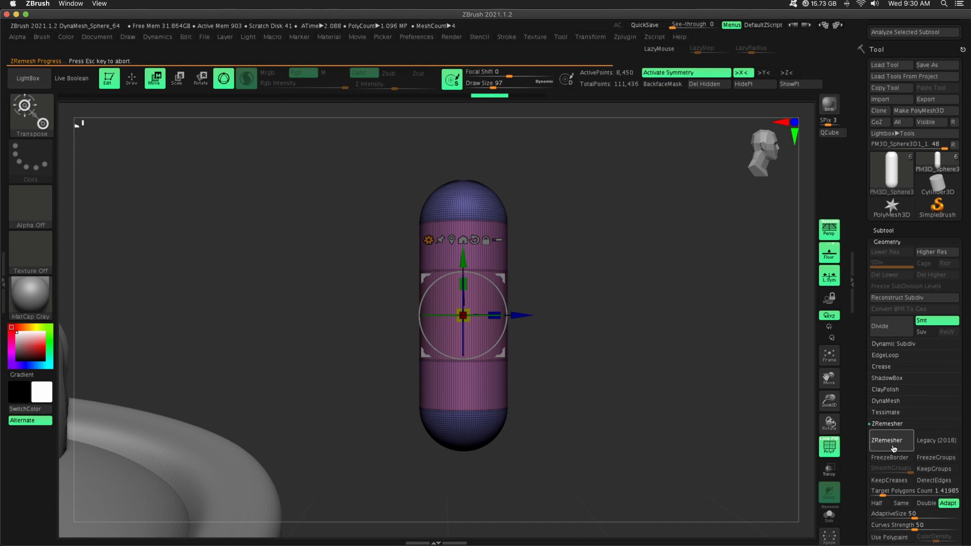
Apply the Bend Curve deformer to the capsule and adjust the curve's resolution to add bend points along its length.
click(132, 82)
key(w)
click(429, 240)
click(517, 271)
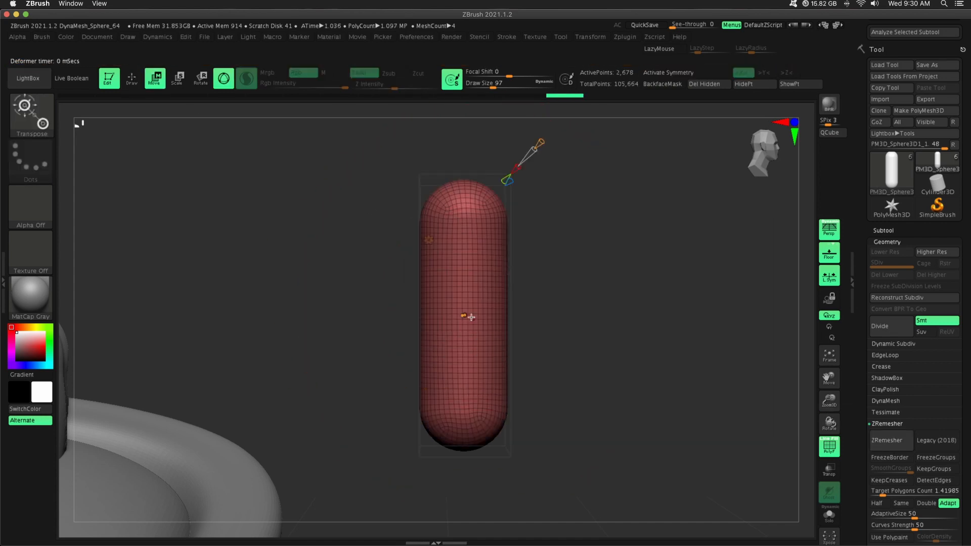
drag(619, 201, 539, 207)
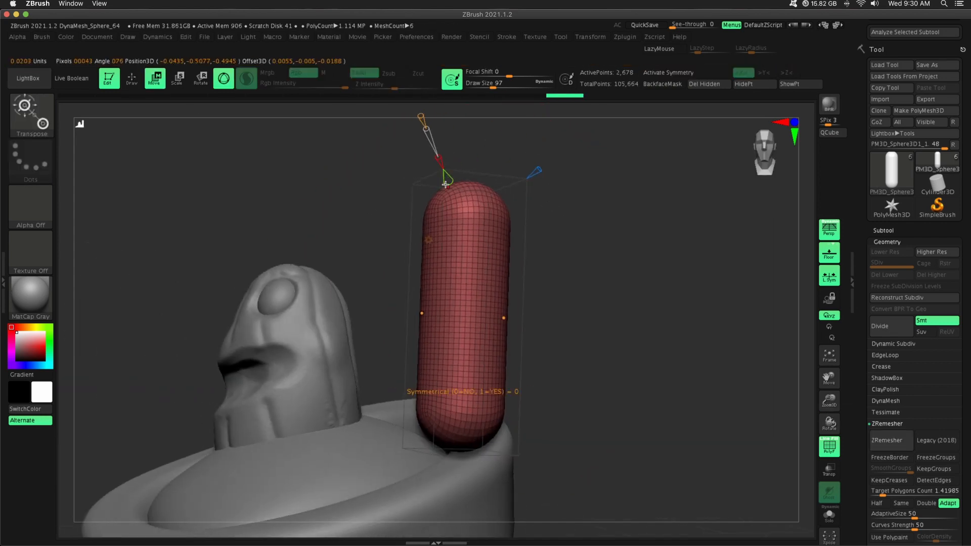
drag(611, 208, 571, 210)
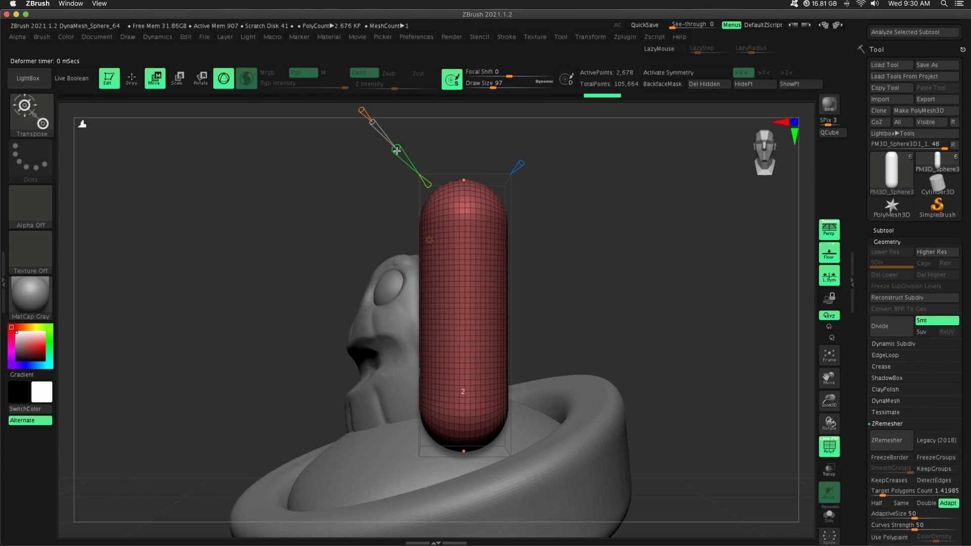
drag(369, 117, 373, 215)
Bend the capsule's upper end sideways into an elbowed arm, undoing the trial bend of its lower section.
drag(464, 177, 636, 270)
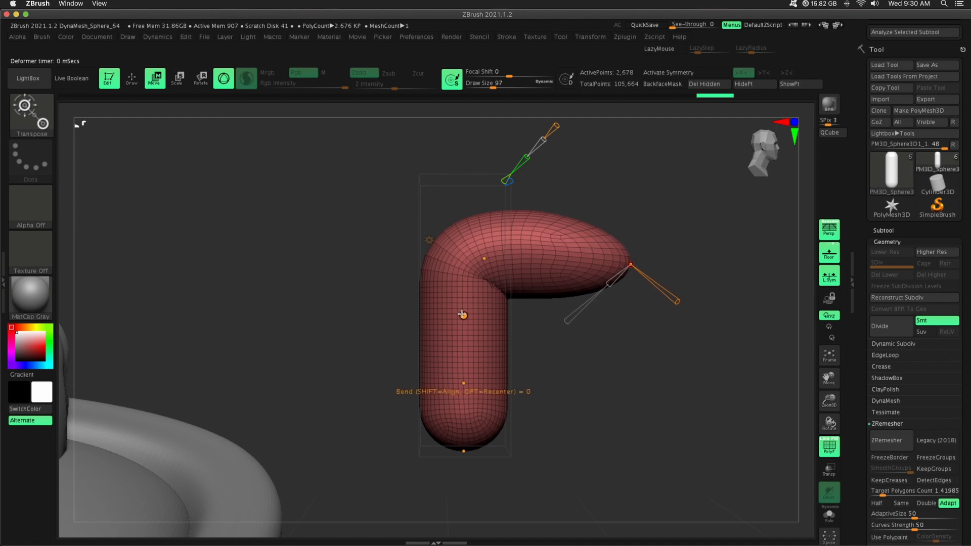
drag(463, 383, 478, 368)
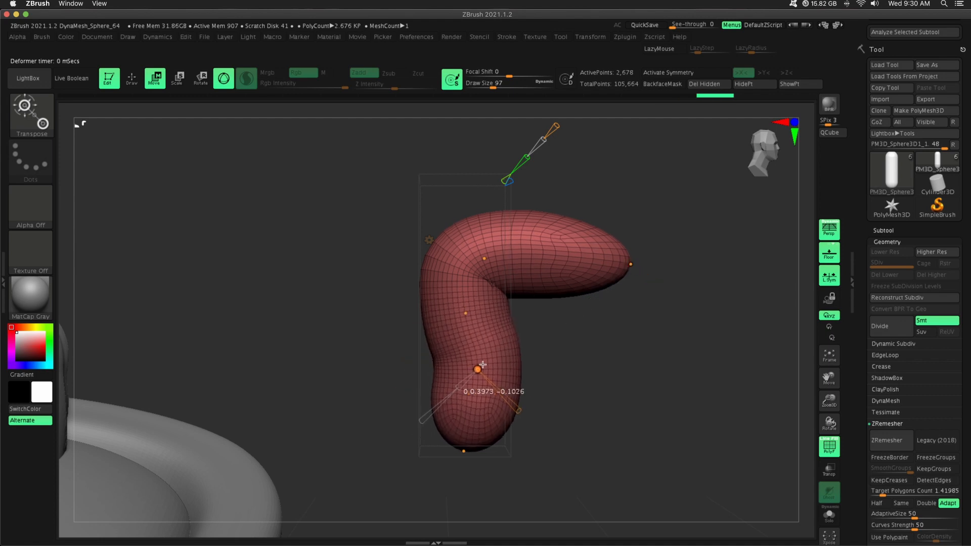
key(super+z)
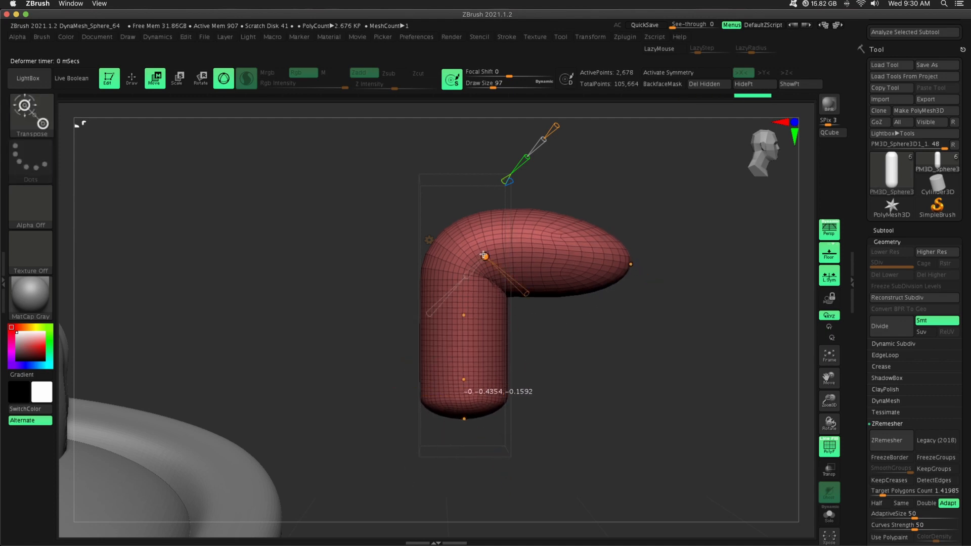
drag(486, 258, 463, 271)
drag(652, 353, 618, 279)
Rotate the bent arm so its free end points upward and move it beside the creature's head.
key(w)
drag(490, 281, 571, 302)
drag(486, 316, 356, 317)
key(super+z)
alt+drag(539, 288, 357, 320)
drag(514, 315, 311, 316)
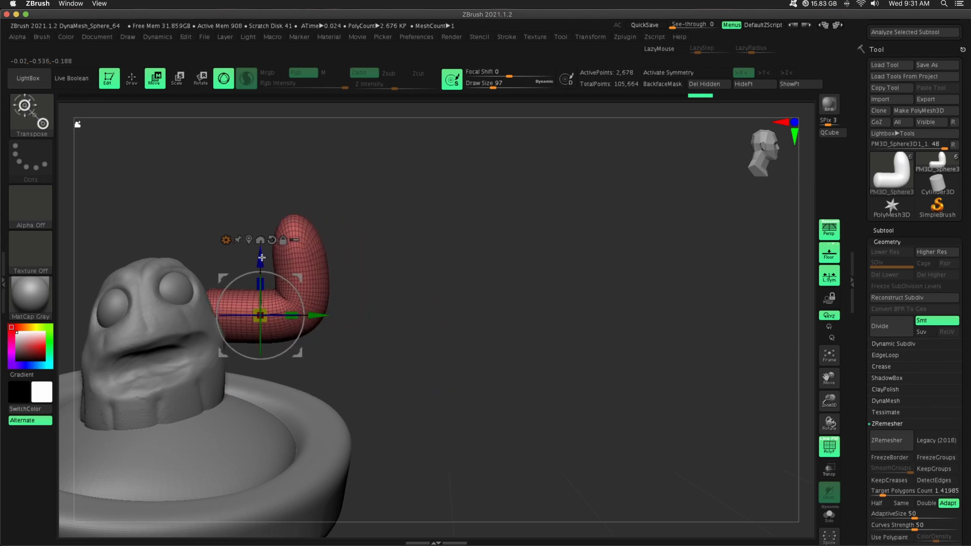
drag(261, 259, 261, 272)
Reposition the arm along several axes until its lower section reaches into the side of the head.
mouse_move(485, 293)
mouse_down()
mouse_move(334, 253)
mouse_move(485, 303)
mouse_up()
drag(433, 329, 465, 328)
drag(522, 287, 645, 293)
drag(426, 323, 575, 312)
drag(521, 229, 600, 233)
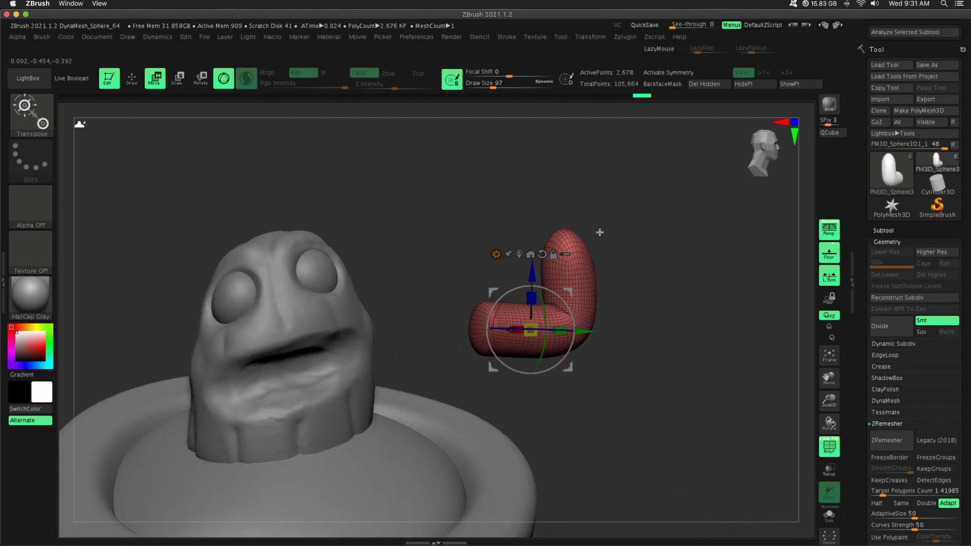
drag(571, 341, 548, 283)
ctrl+shift+drag(530, 392, 525, 132)
ctrl+shift+drag(544, 410, 529, 223)
drag(588, 331, 394, 298)
mouse_move(574, 314)
mouse_down()
mouse_move(526, 318)
mouse_move(401, 150)
mouse_up()
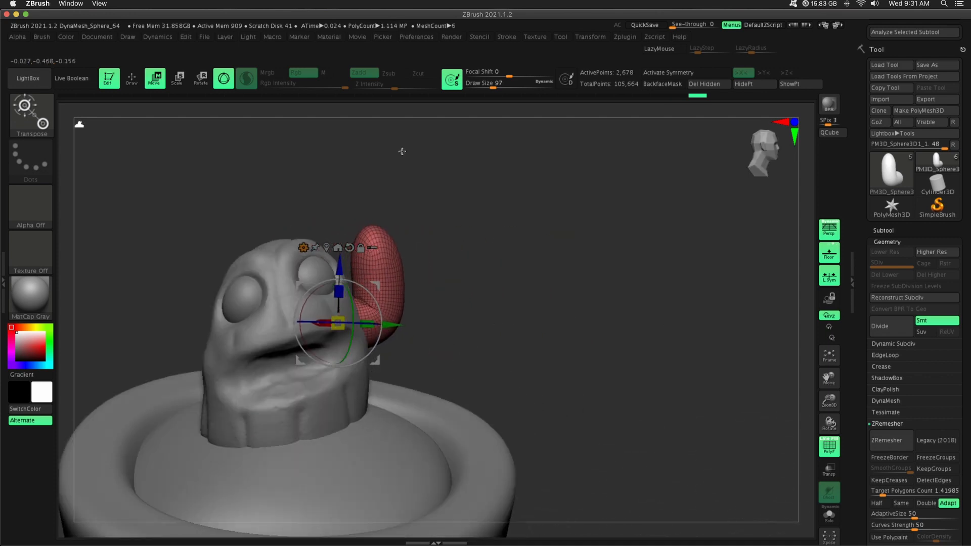
Refine the arm's position so its lower section emerges from the head's side beside the mouth.
key(q)
drag(828, 405, 829, 430)
drag(744, 380, 649, 384)
ctrl+shift+drag(572, 410, 564, 277)
key(w)
drag(652, 332, 433, 322)
drag(602, 317, 520, 265)
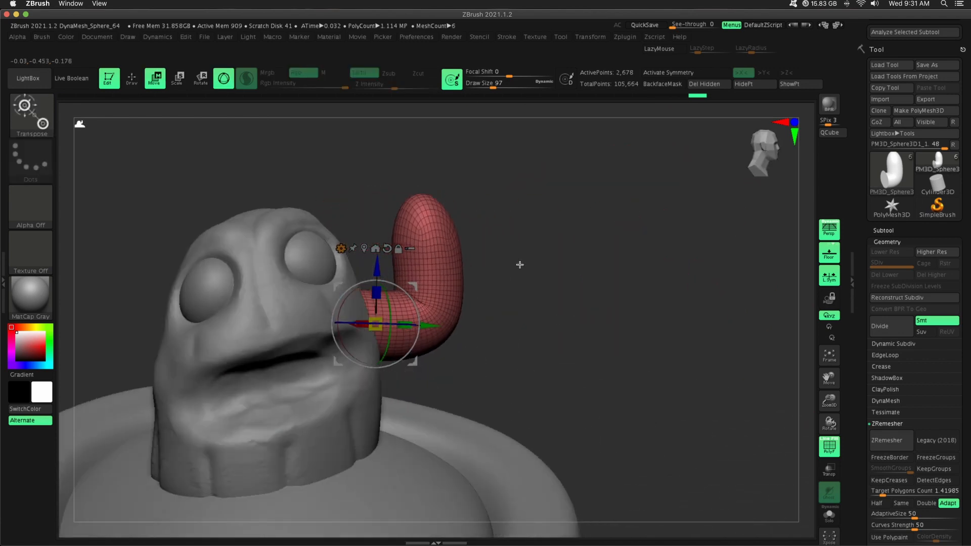
Scale the bent arm up slightly and uniformly at its attachment to the head.
mouse_move(829, 401)
mouse_down()
mouse_move(806, 302)
mouse_move(809, 376)
mouse_up()
key(q)
mouse_move(635, 316)
mouse_down()
mouse_move(537, 319)
mouse_move(618, 317)
mouse_up()
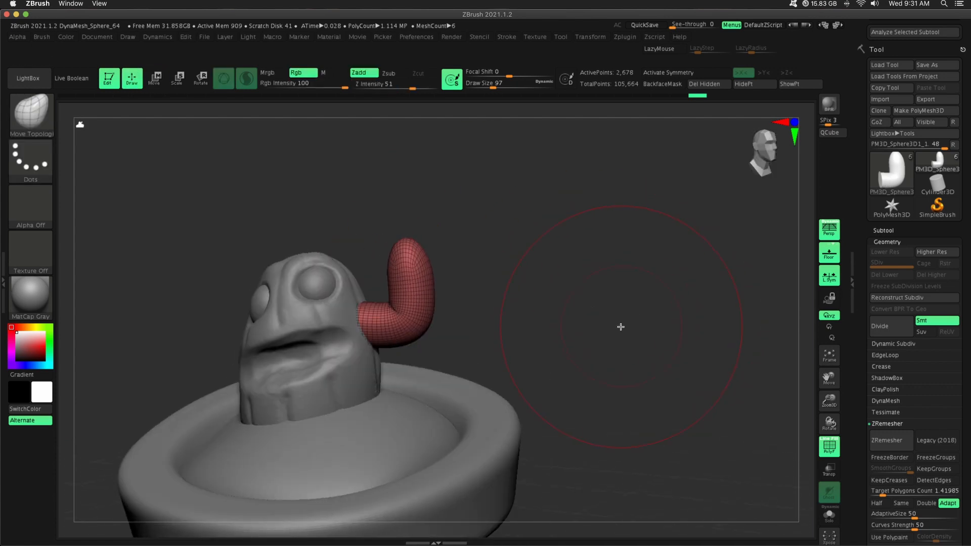
key(r)
drag(375, 324, 389, 311)
drag(829, 401, 777, 373)
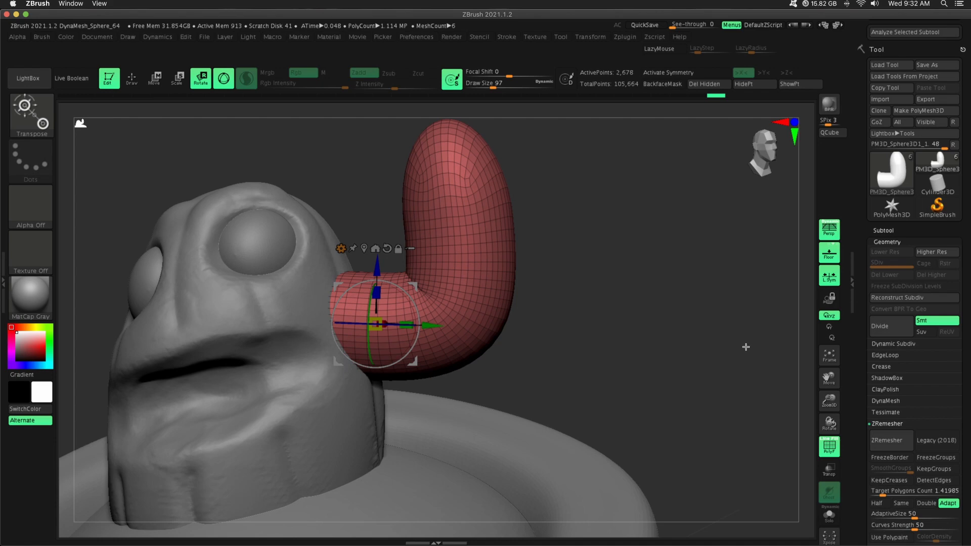
click(341, 248)
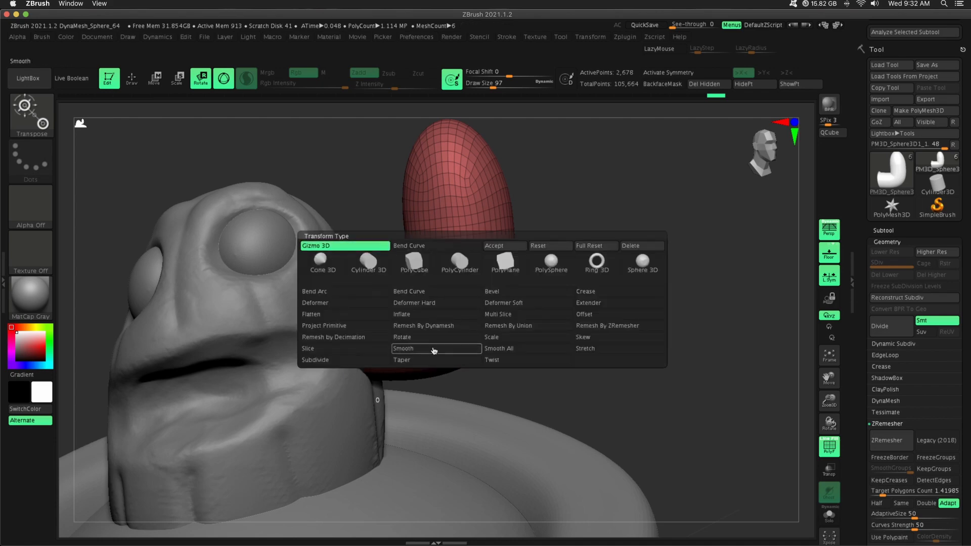
click(433, 347)
key(super+z)
key(super+z)
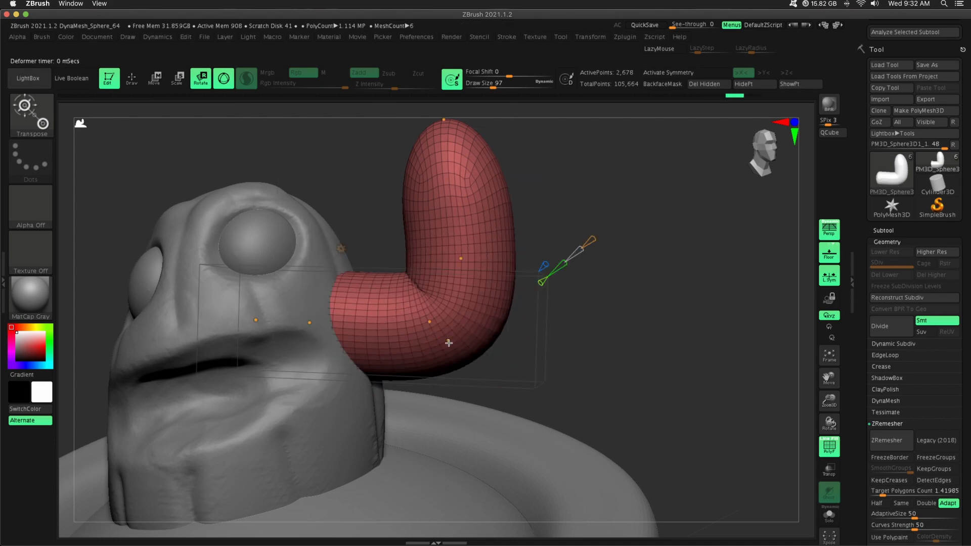
Nudge the arm's base against the head with the Move Topological brush at draw size 49.
mouse_move(829, 401)
mouse_down()
mouse_move(812, 326)
mouse_move(698, 377)
mouse_up()
click(139, 78)
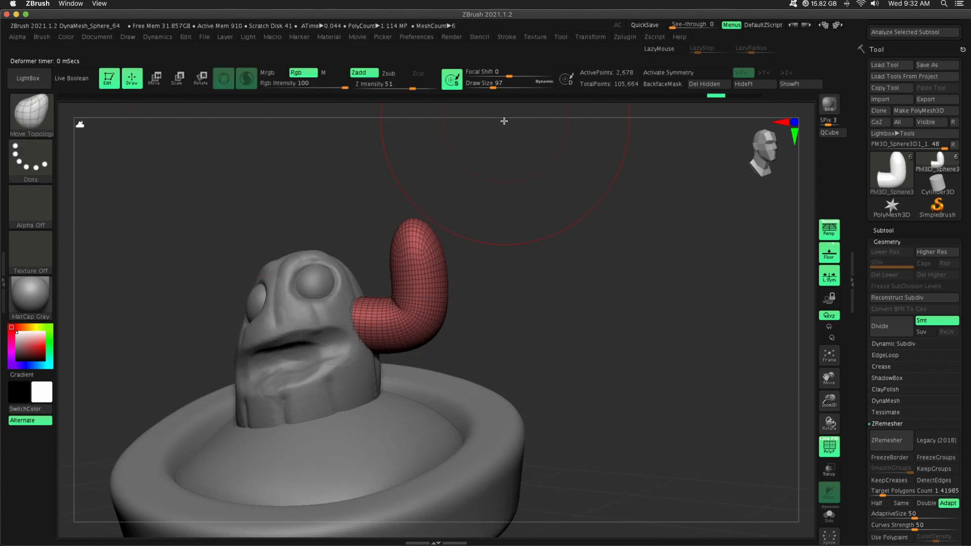
drag(485, 78, 486, 78)
mouse_move(572, 172)
alt+mouse_down()
mouse_move(571, 242)
mouse_move(455, 228)
alt+mouse_up()
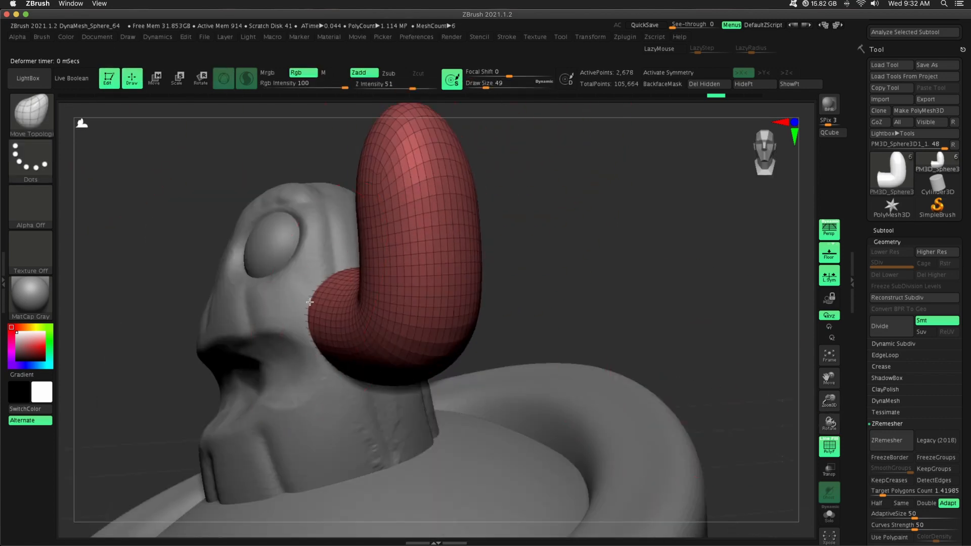
drag(310, 302, 307, 303)
drag(549, 276, 397, 272)
Switch from the Bend Curve deformer back to Gizmo 3D and shift the arm closer into the head.
key(w)
click(328, 250)
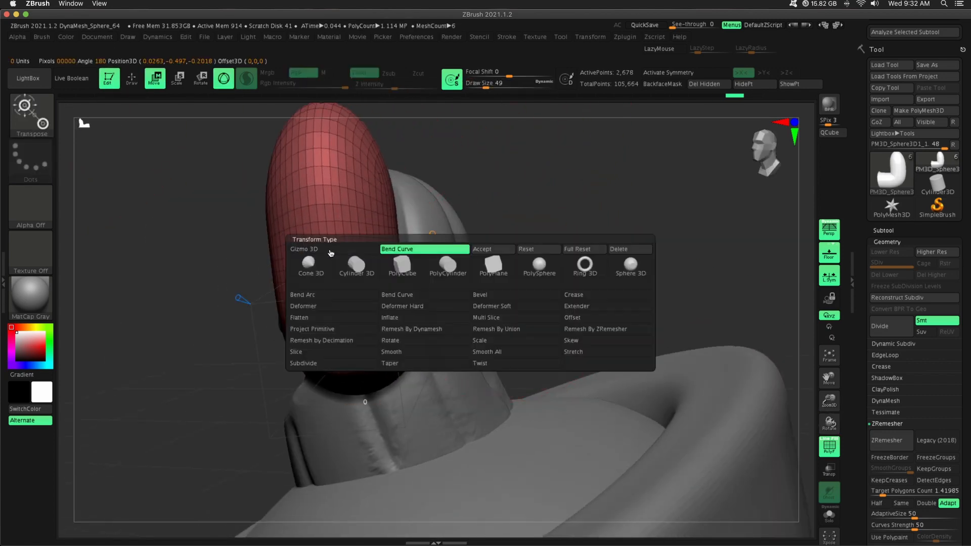
click(328, 251)
drag(415, 319, 436, 316)
drag(561, 263, 434, 242)
key(q)
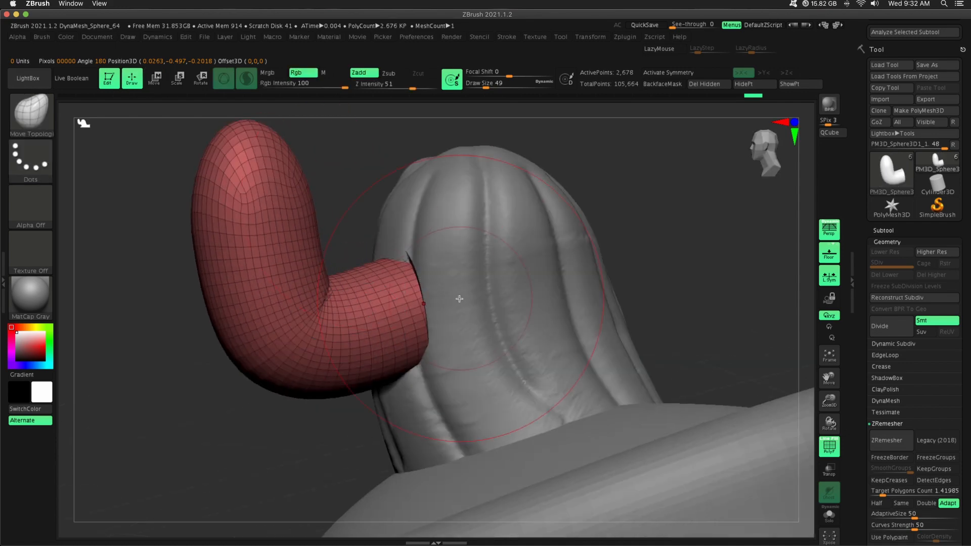
Reshape the arm's base and elbow with the Move Topological brush so the arm joins the head.
drag(595, 278, 423, 294)
mouse_move(535, 268)
mouse_down()
mouse_move(438, 285)
mouse_move(416, 250)
mouse_up()
drag(427, 351, 433, 340)
drag(334, 422, 485, 397)
drag(378, 375, 376, 395)
alt+drag(682, 331, 743, 282)
mouse_move(563, 296)
mouse_down()
mouse_move(602, 293)
mouse_move(533, 299)
mouse_move(626, 296)
mouse_move(610, 319)
mouse_up()
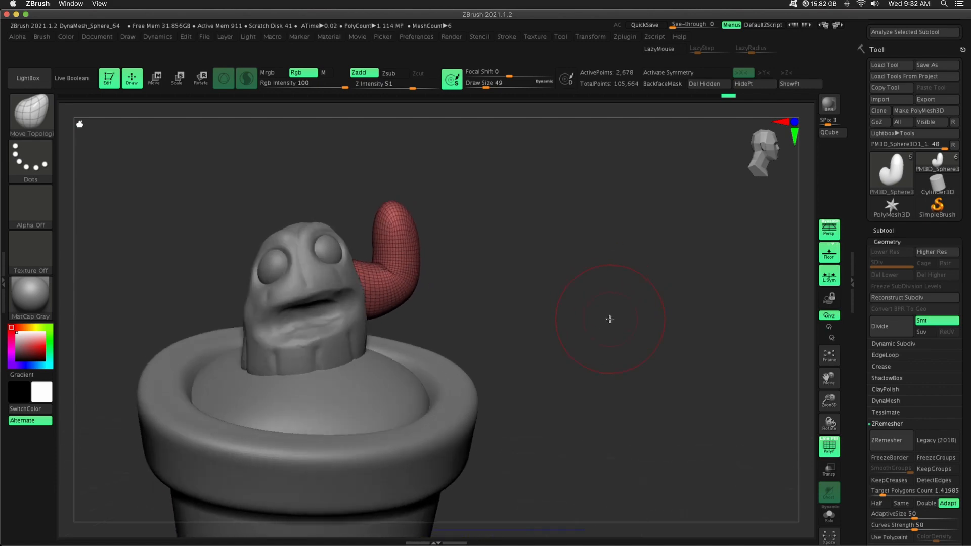
Select the DamStandard brush, hide the arm's polyframe and divide the arm to SDiv 2.
click(17, 111)
key(d)
click(451, 211)
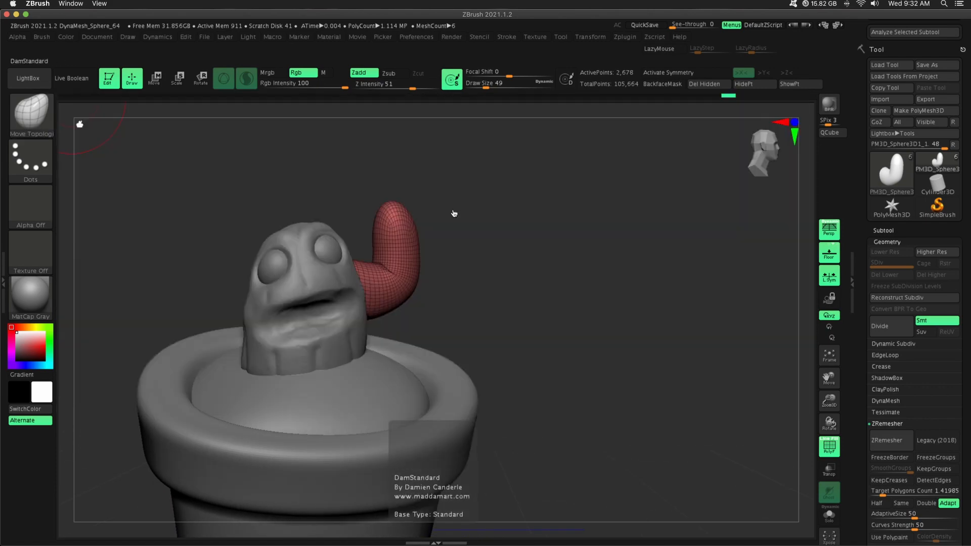
key(shift+f)
alt+drag(789, 394, 658, 379)
click(890, 330)
Carve a crease across the inside of the elbow at draw size 7 and smooth it.
mouse_move(763, 340)
mouse_down()
mouse_move(712, 335)
mouse_move(529, 253)
mouse_up()
drag(479, 87, 473, 87)
drag(446, 276, 406, 250)
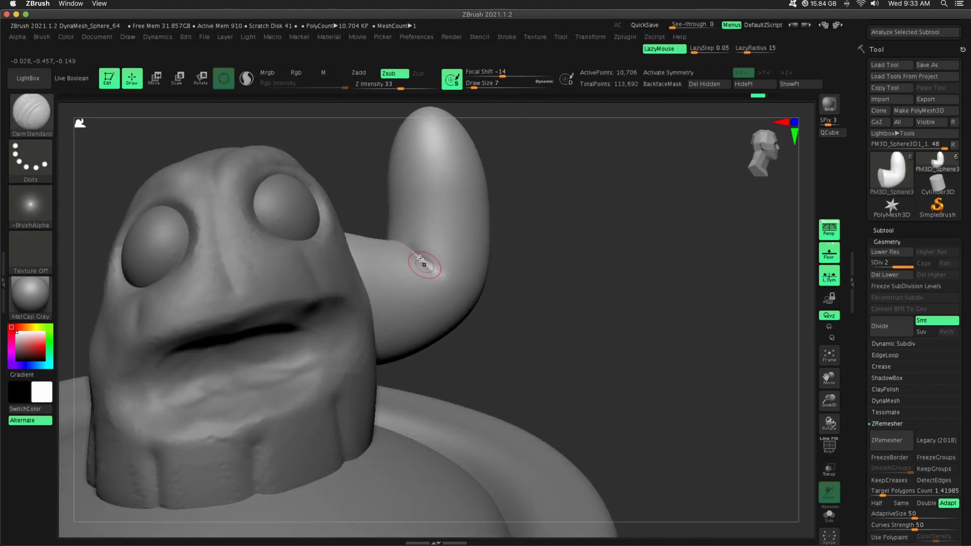
drag(556, 251, 589, 275)
mouse_move(432, 265)
mouse_down()
mouse_move(390, 238)
mouse_move(429, 266)
mouse_up()
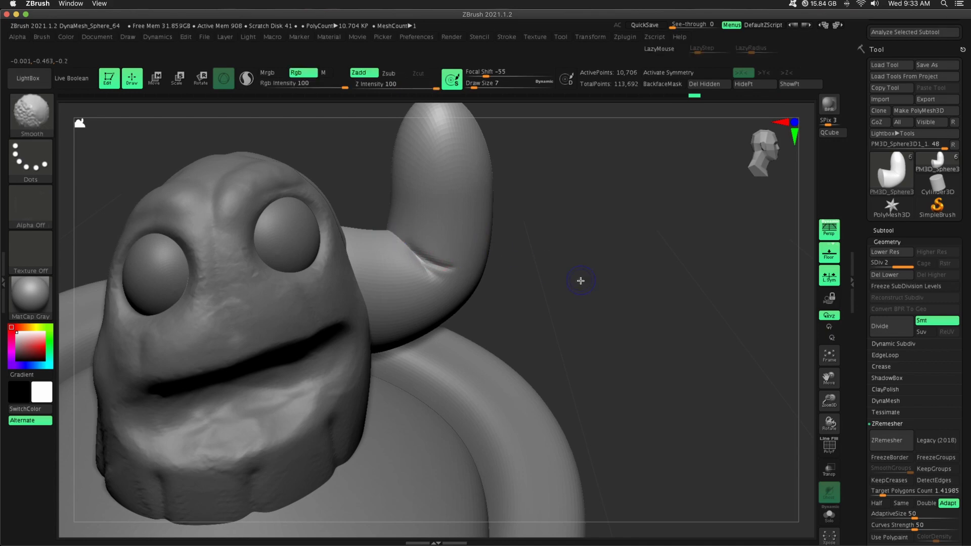
drag(581, 279, 542, 258)
Pull the outer elbow into a more pronounced corner with the Move Topological brush at draw size 37.
drag(831, 404, 776, 341)
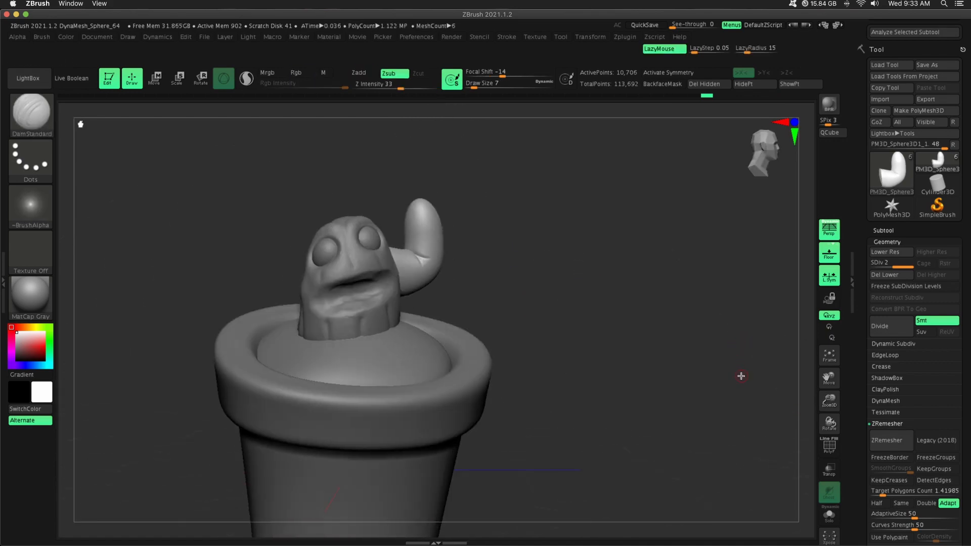
mouse_move(739, 376)
mouse_down()
mouse_move(666, 372)
mouse_move(729, 371)
mouse_up()
key(b)
key(m)
key(t)
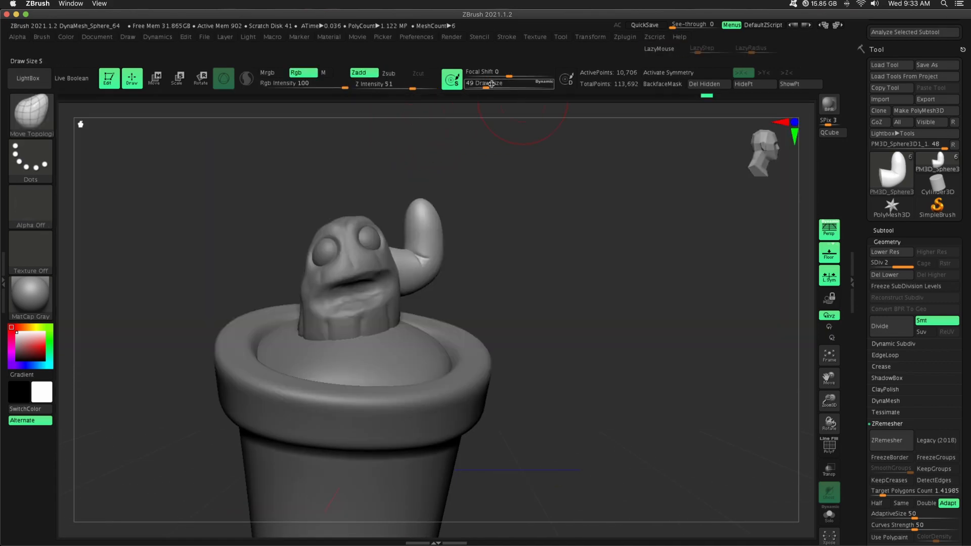
drag(835, 407, 812, 445)
drag(789, 397, 750, 369)
drag(445, 342, 476, 332)
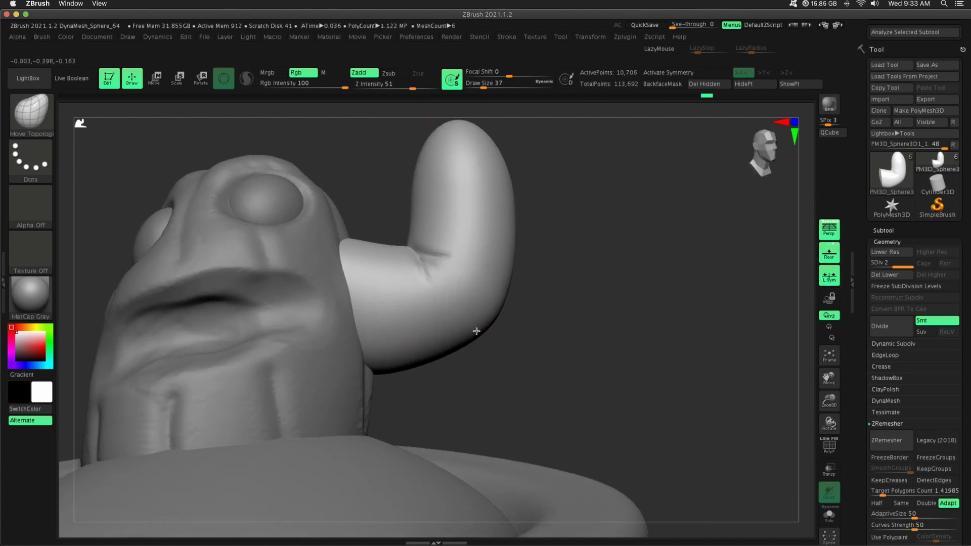
mouse_move(560, 266)
mouse_down()
mouse_move(521, 340)
mouse_move(447, 335)
mouse_move(444, 347)
mouse_move(561, 298)
mouse_move(544, 316)
mouse_move(531, 303)
mouse_move(602, 261)
mouse_move(681, 253)
mouse_move(671, 272)
mouse_up()
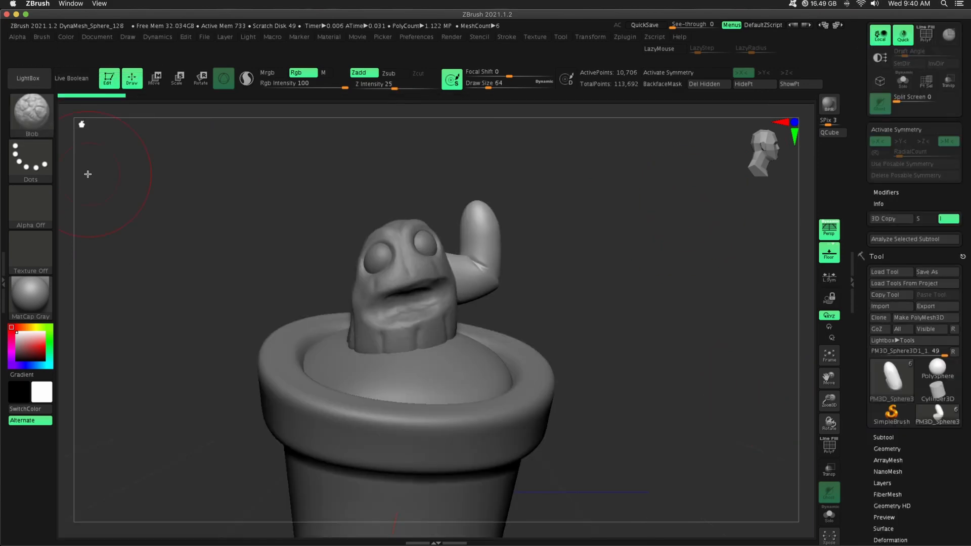
Sharpen the outer corner of the elbow using the custom 3DCW pinch brush at draw size 20.
click(34, 116)
click(33, 116)
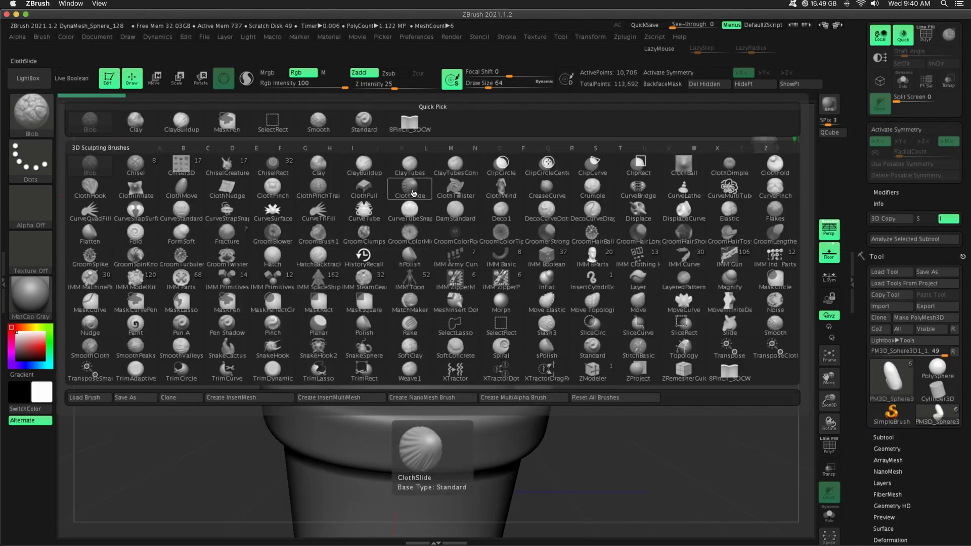
click(414, 126)
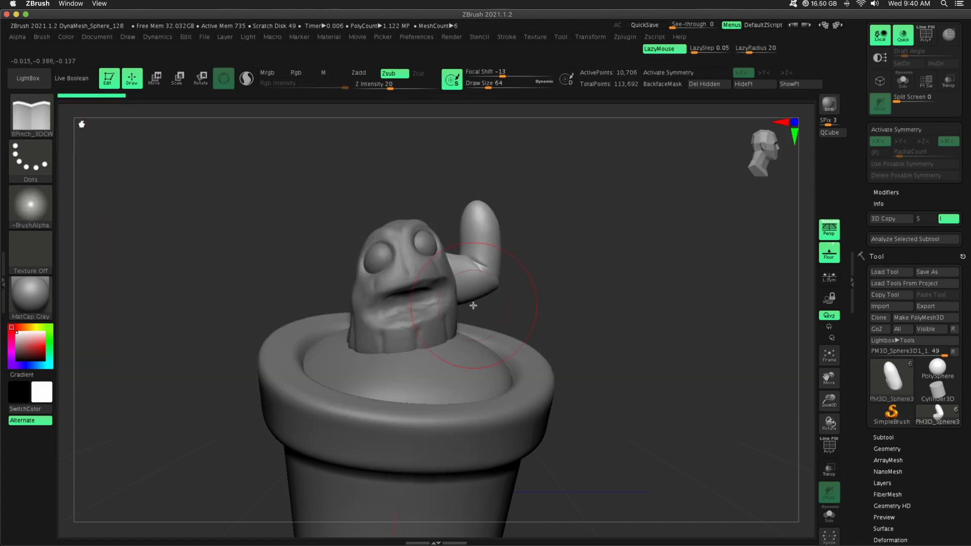
drag(829, 401, 830, 486)
drag(829, 378, 576, 531)
drag(692, 268, 612, 266)
drag(476, 88, 479, 88)
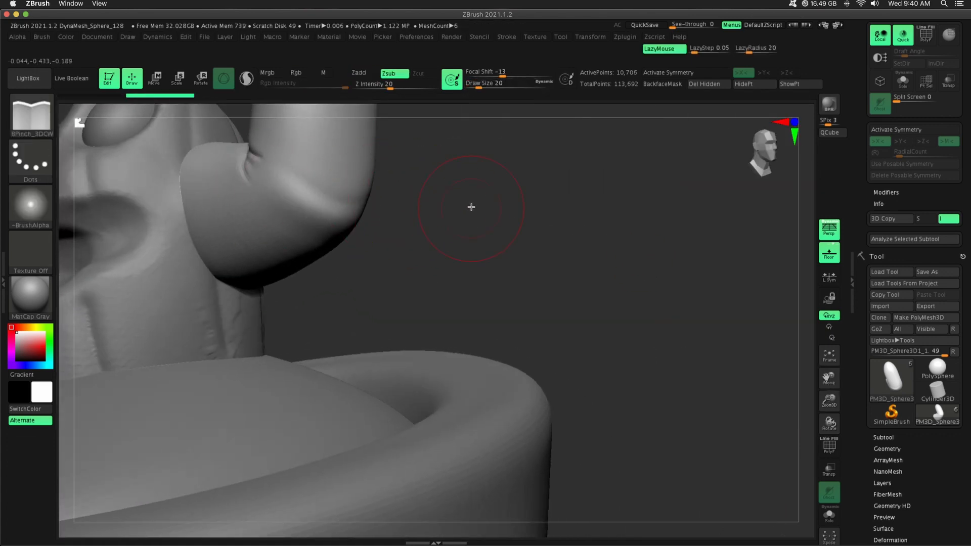
mouse_move(470, 206)
mouse_down()
mouse_move(440, 210)
mouse_move(423, 190)
mouse_move(284, 245)
mouse_up()
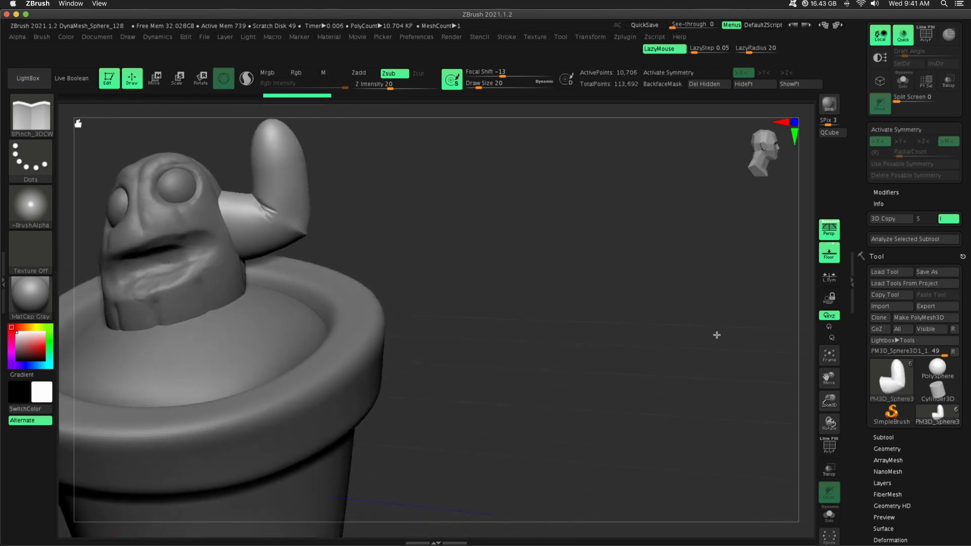
Pinch the creases inside the elbow at draw size 11 and divide the arm to SDiv 3.
text(11)
key(Return)
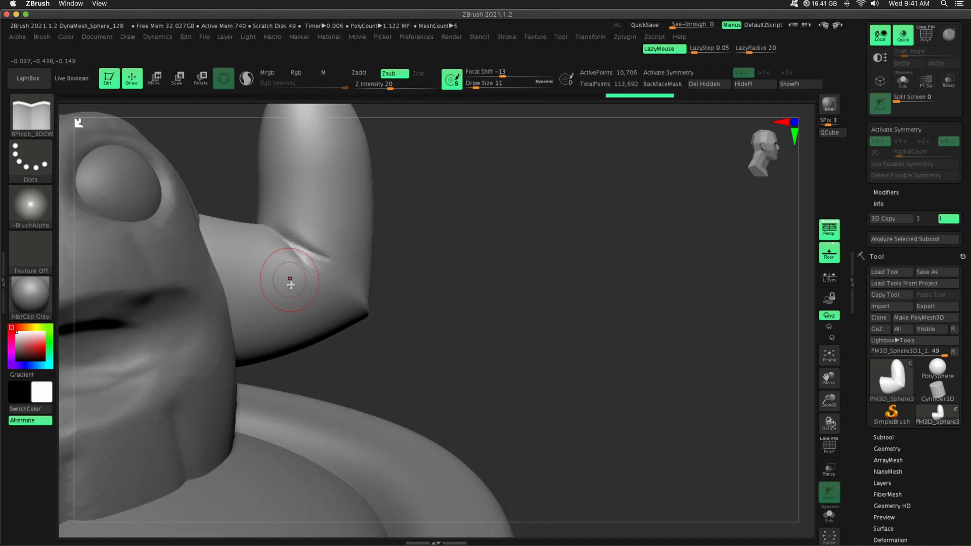
drag(308, 279, 392, 245)
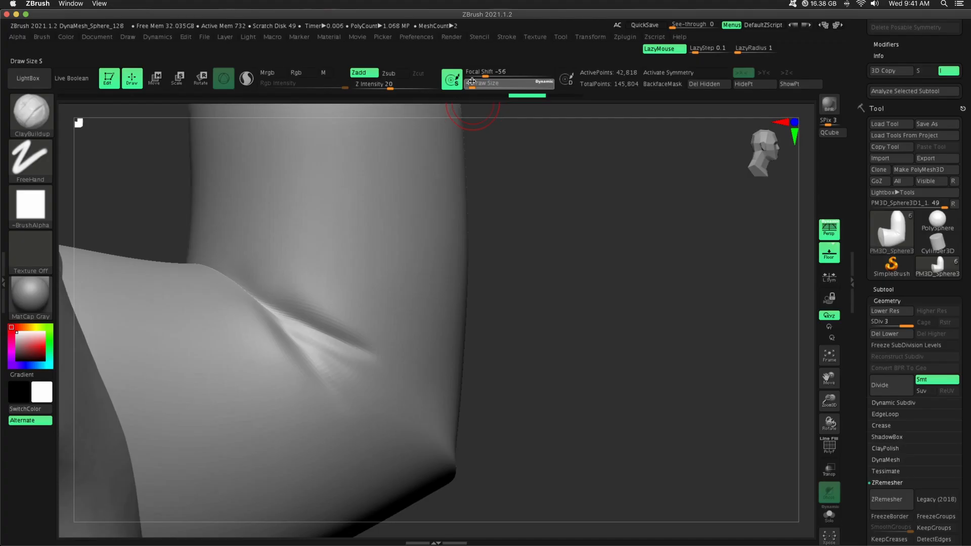
Build up skin folds around the inner elbow creases using ClayBuildup with Alpha 06 at draw size 5.
key(b)
key(c)
key(b)
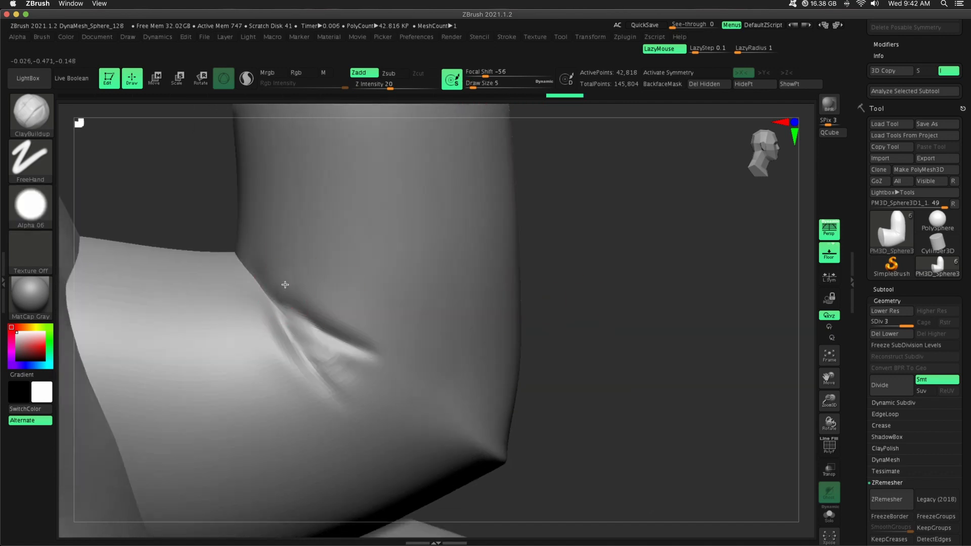
mouse_move(285, 284)
mouse_down()
mouse_move(321, 288)
mouse_move(381, 396)
mouse_move(343, 379)
mouse_move(296, 326)
mouse_up()
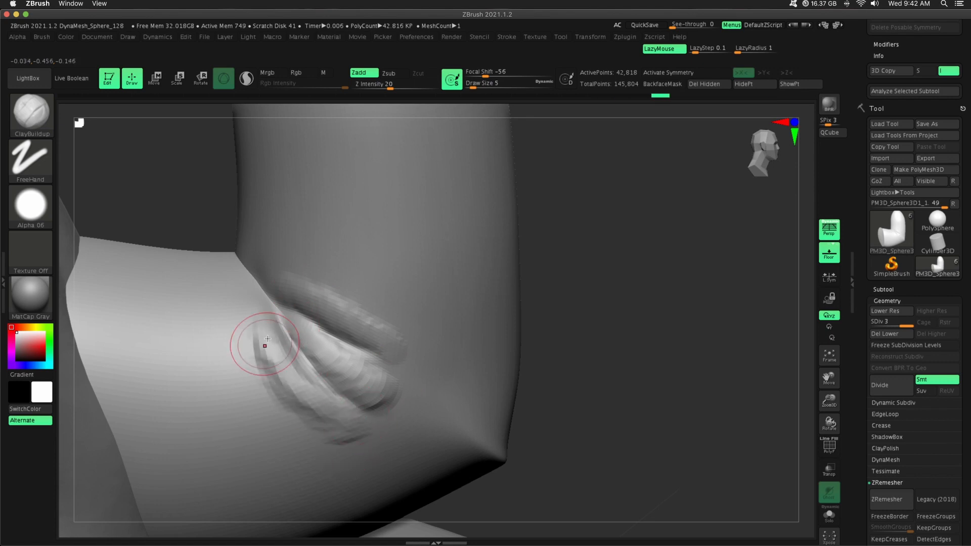
Smooth the built-up skin folds around the inner elbow so they blend into the arm surface.
mouse_move(268, 339)
shift+mouse_down()
mouse_move(351, 440)
mouse_move(344, 445)
shift+mouse_up()
mouse_move(376, 393)
shift+mouse_down()
mouse_move(310, 368)
mouse_move(297, 277)
mouse_move(280, 259)
shift+mouse_up()
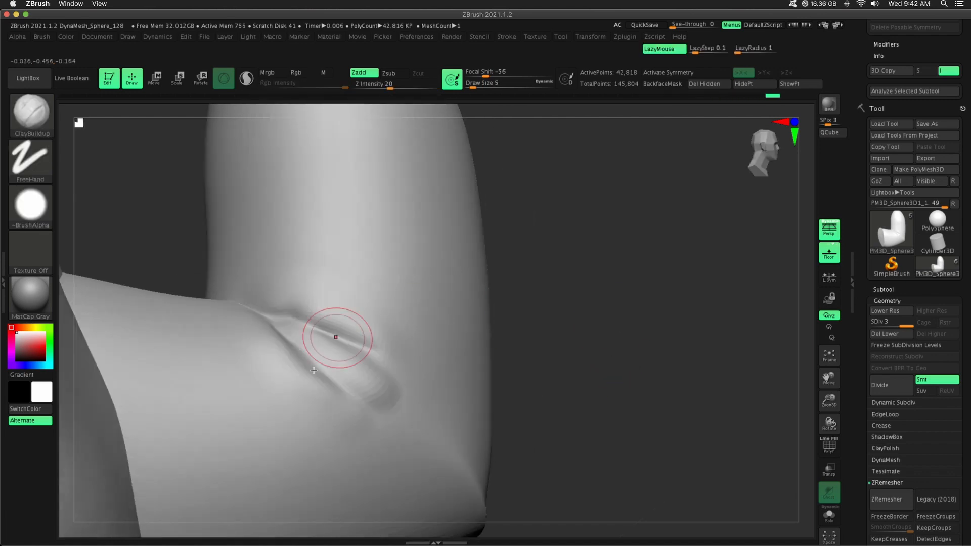
shift+drag(336, 336, 397, 405)
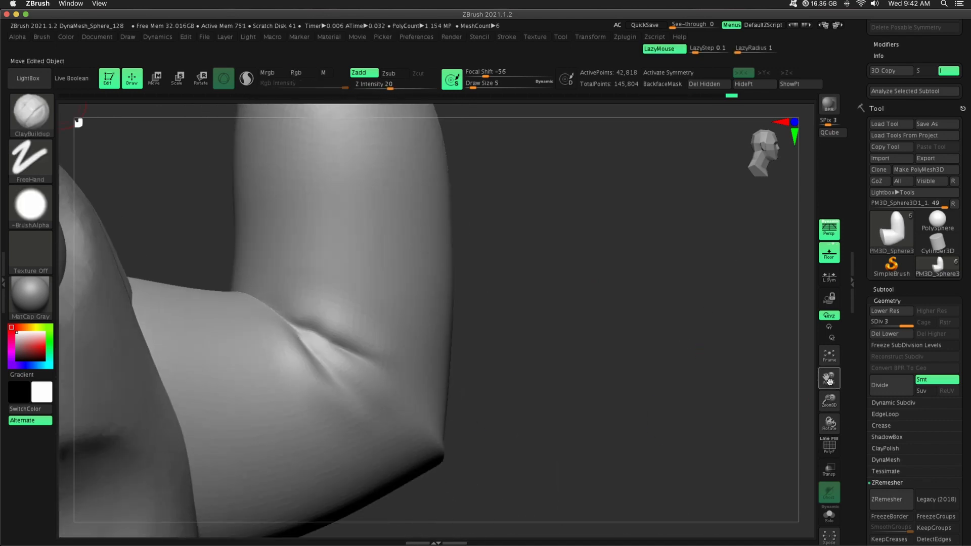
key(shift)
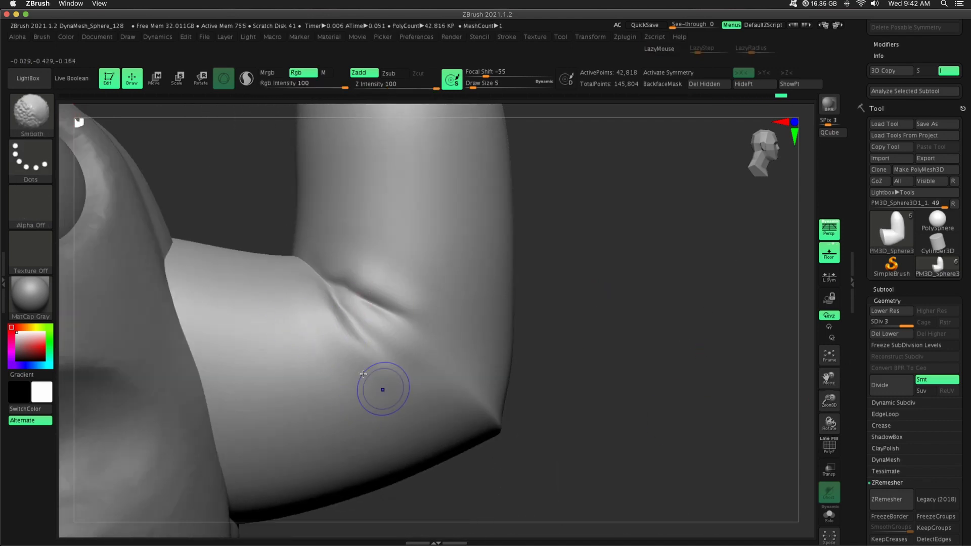
shift+drag(363, 374, 399, 343)
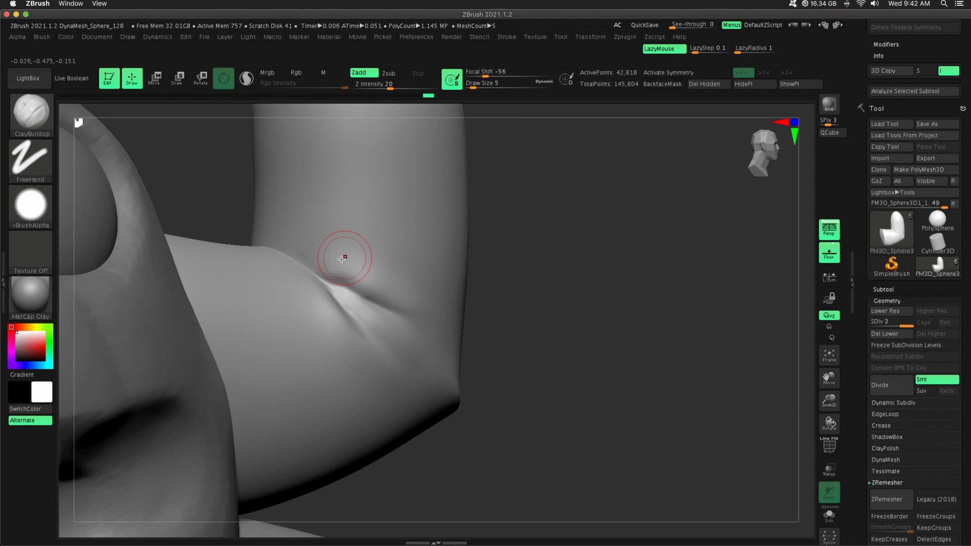
mouse_move(342, 256)
shift+mouse_down()
mouse_move(372, 293)
mouse_move(299, 257)
shift+mouse_up()
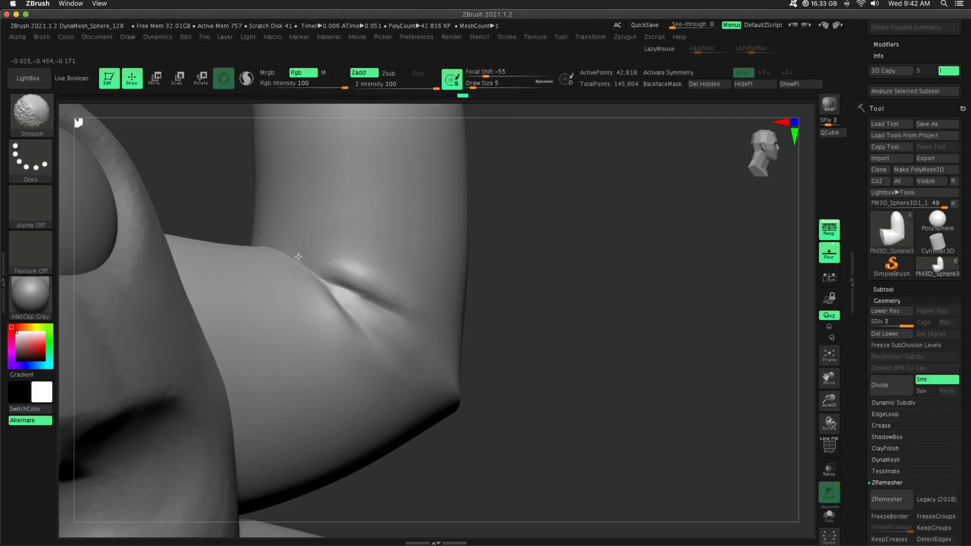
shift+drag(400, 289, 282, 271)
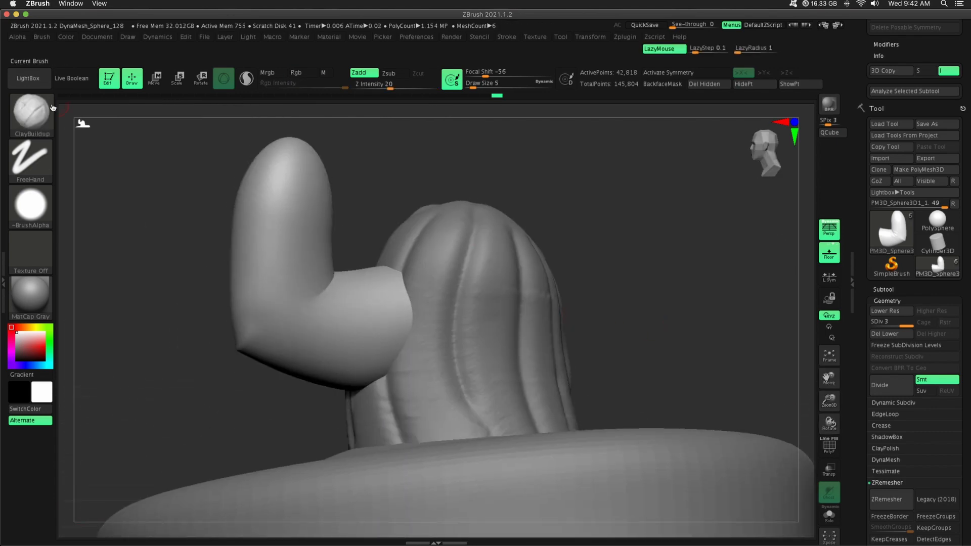
Carve creases into the back side of the inner elbow with the DamStandard brush at draw size 8.
key(b)
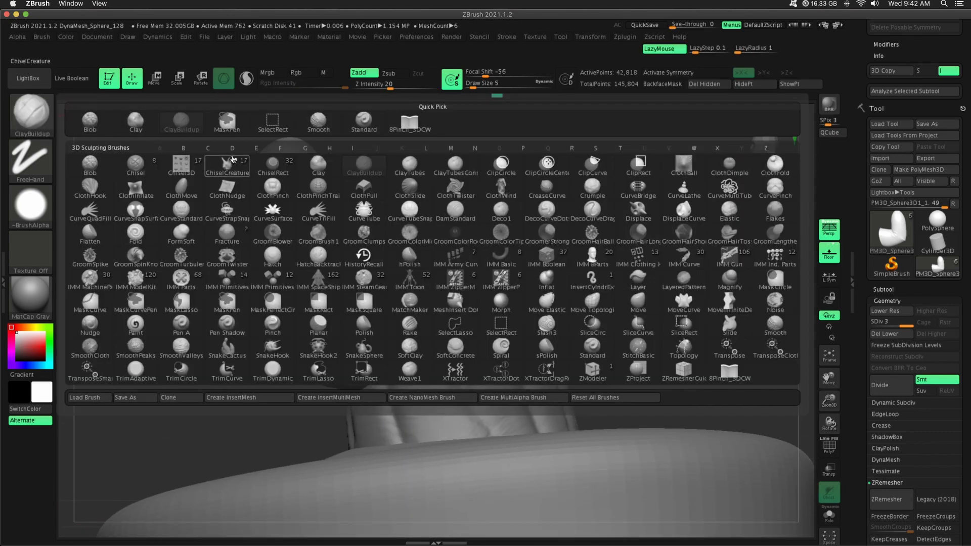
key(d)
key(s)
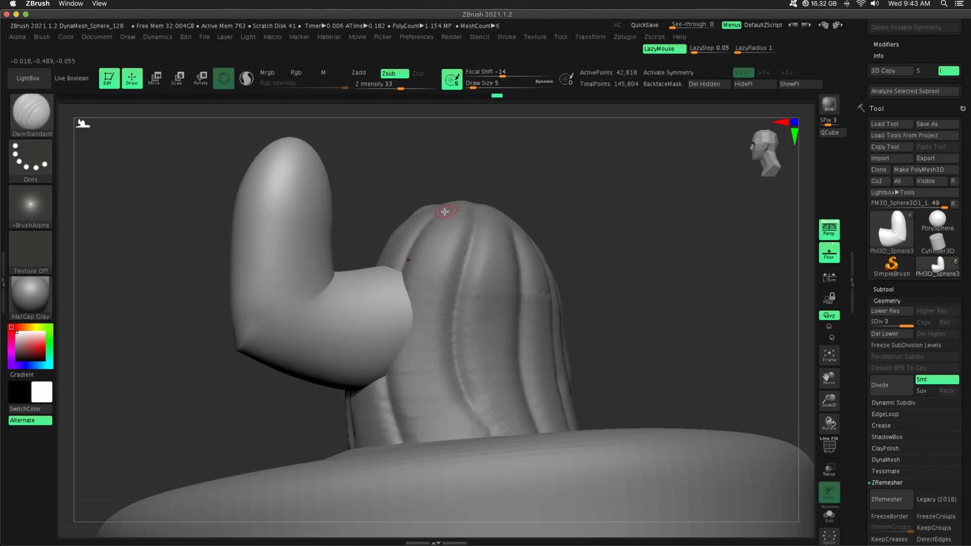
drag(467, 84, 474, 85)
key(ctrl+z)
key(ctrl+z)
drag(298, 305, 329, 284)
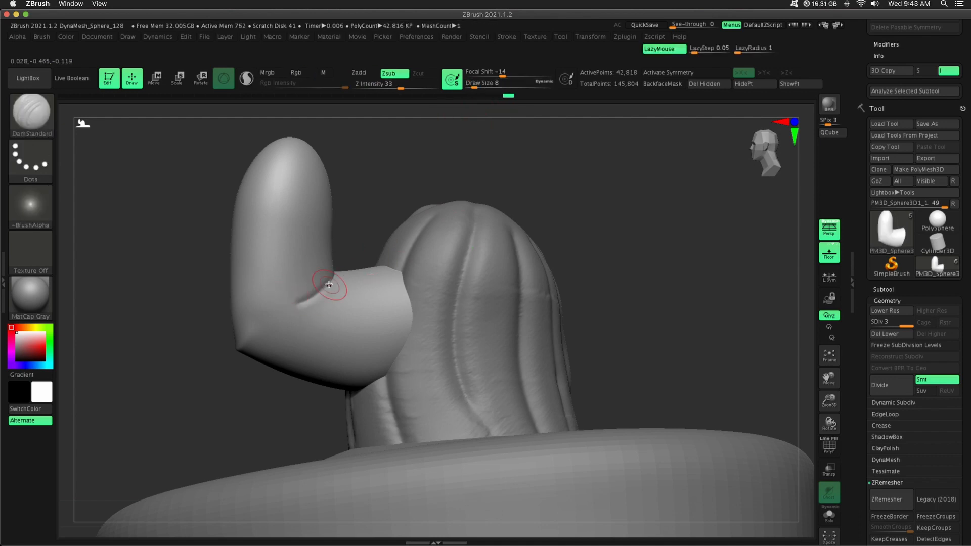
drag(378, 226, 360, 238)
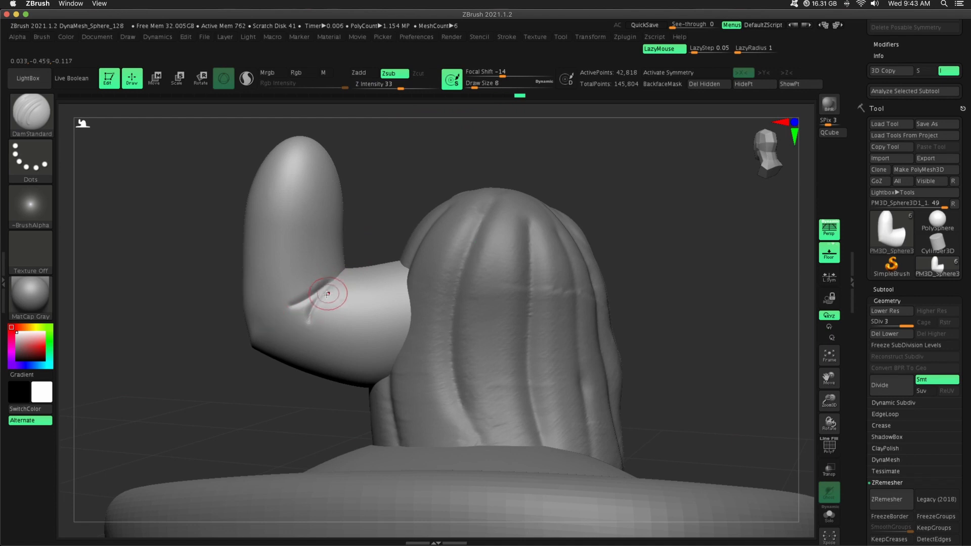
Duplicate the arm subtool and move the copy sideways, well clear of the flower pot.
drag(433, 189, 549, 190)
drag(829, 401, 792, 366)
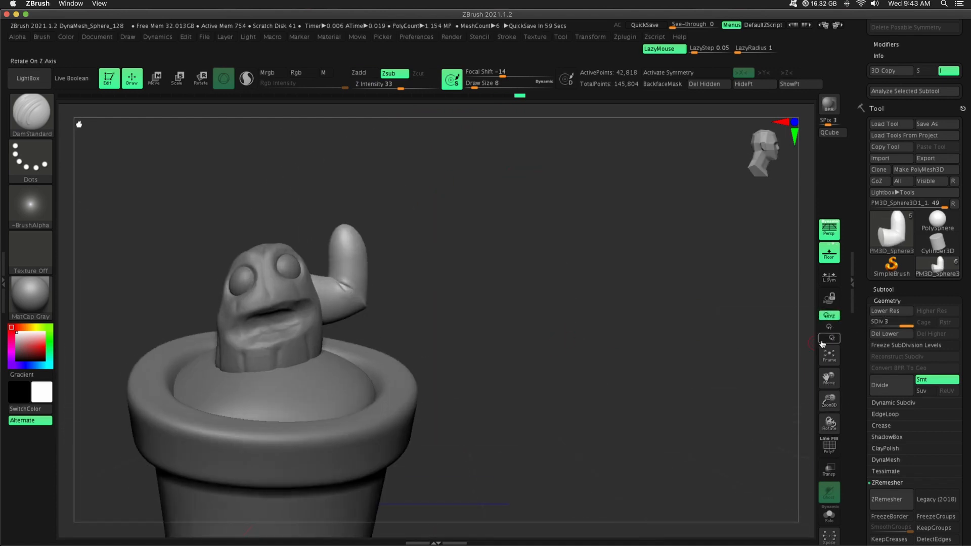
click(893, 291)
click(886, 477)
key(w)
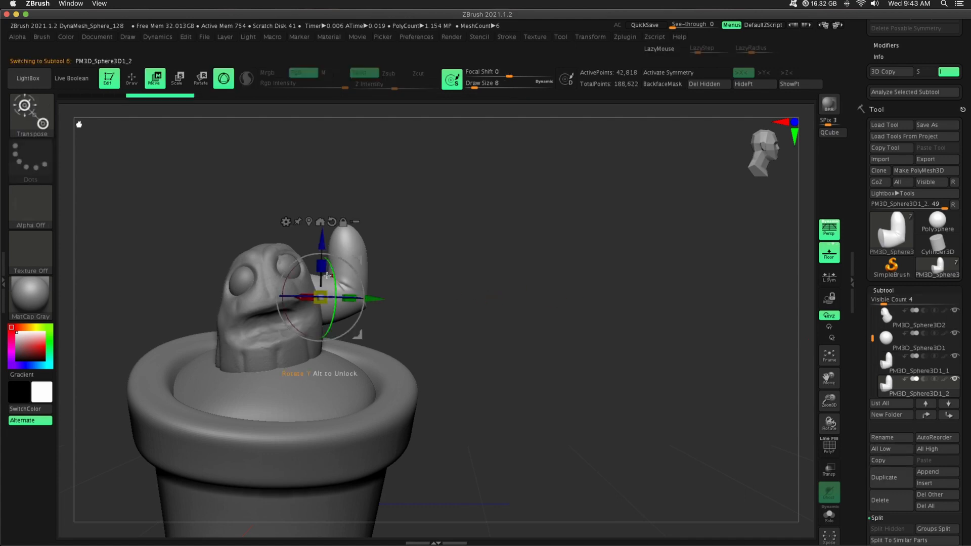
drag(330, 297, 494, 281)
key(super+z)
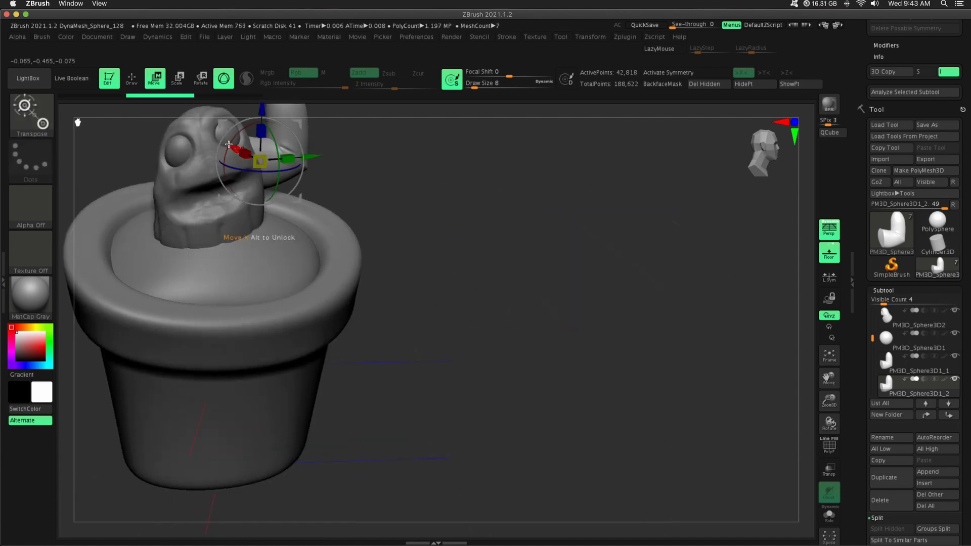
drag(232, 148, 533, 271)
drag(759, 400, 732, 369)
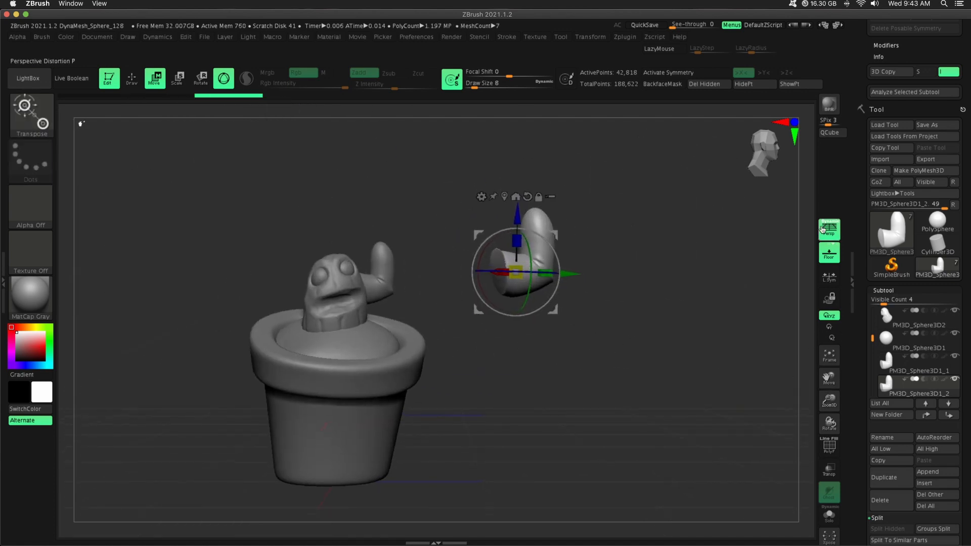
drag(661, 330, 719, 248)
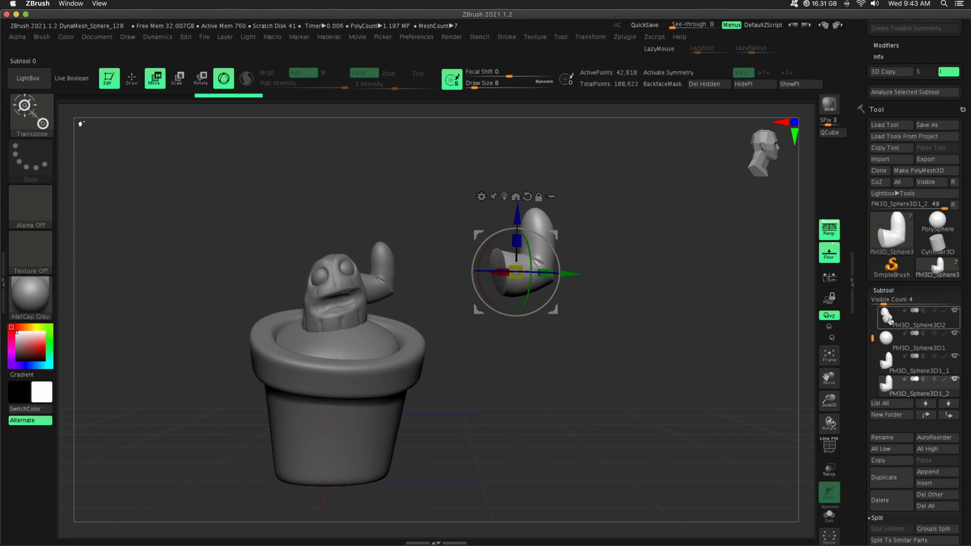
Mirror the duplicated arm to the opposite side of the pot with Mirror And Weld.
click(885, 290)
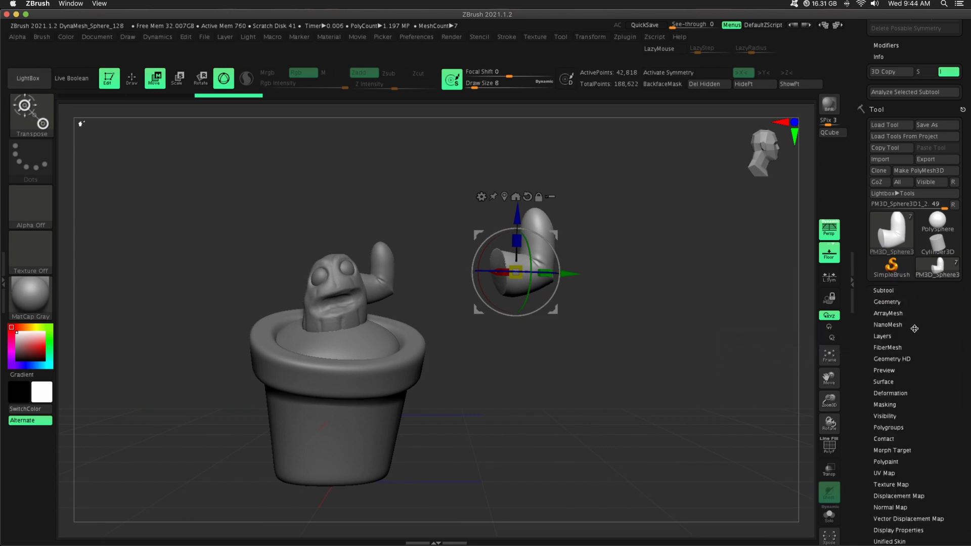
click(888, 302)
drag(963, 490, 966, 320)
click(894, 437)
click(892, 355)
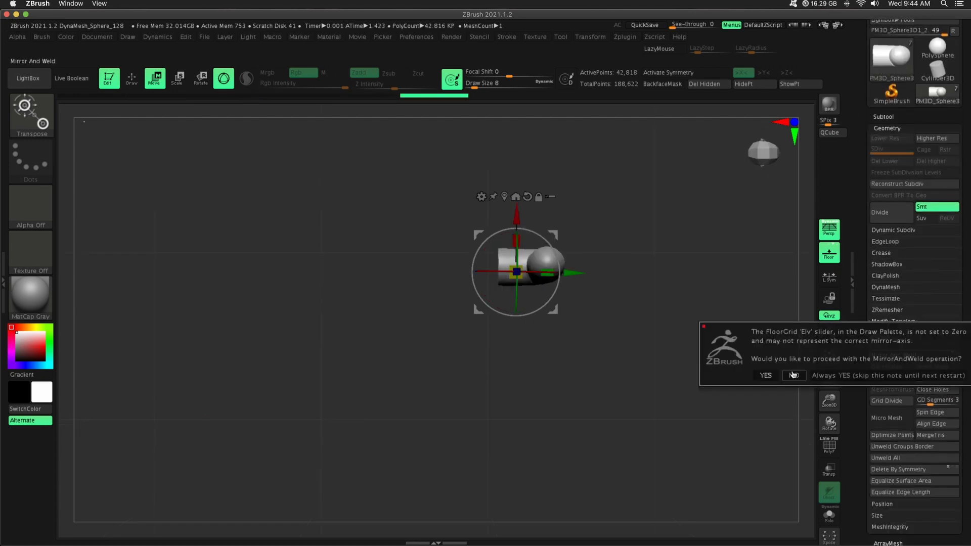
click(793, 375)
click(951, 355)
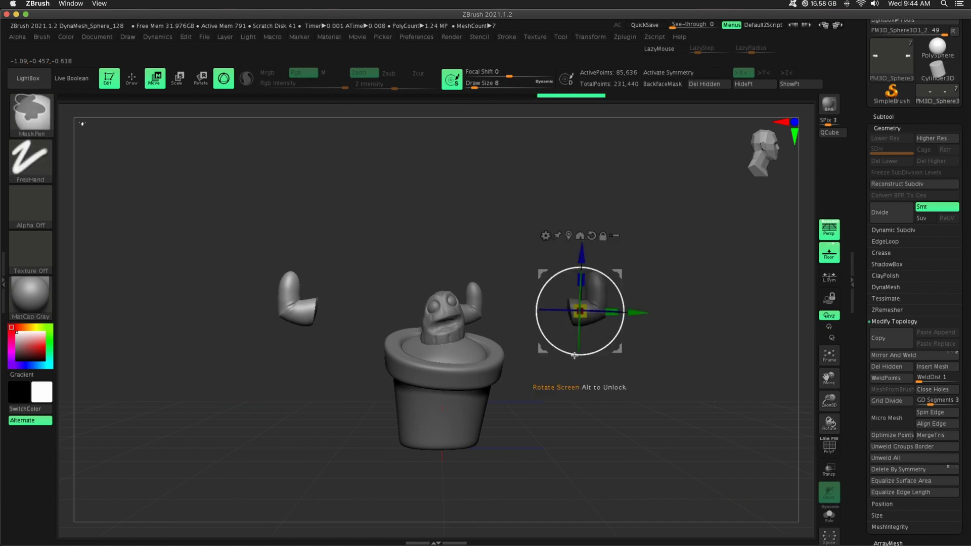
Hide the unmirrored half of the duplicated pair, delete the hidden geometry and centre the gizmo on the mirrored arm.
key(ctrl)
key(ctrl)
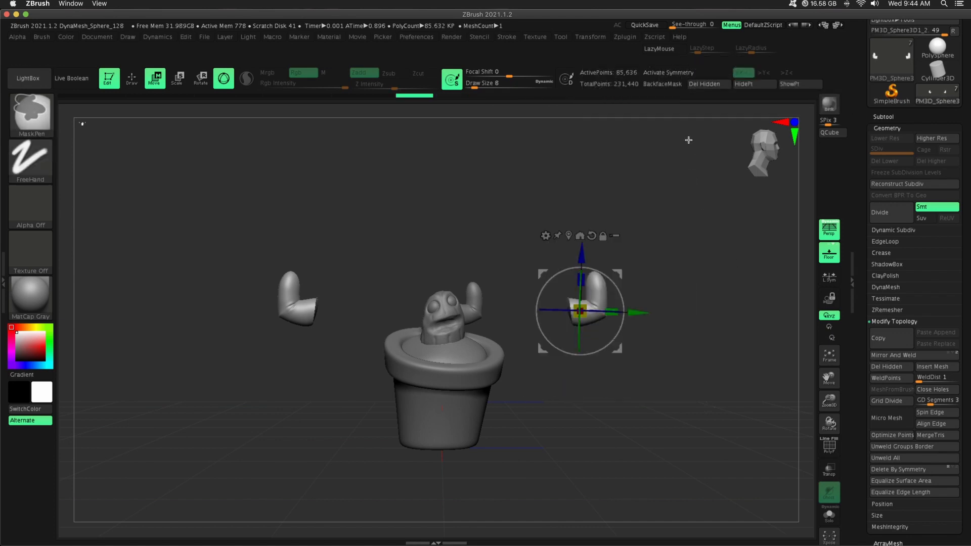
click(761, 86)
click(712, 85)
click(568, 236)
Move the mirrored arm in beside the creature's armless side.
drag(829, 401, 821, 443)
drag(829, 378, 904, 384)
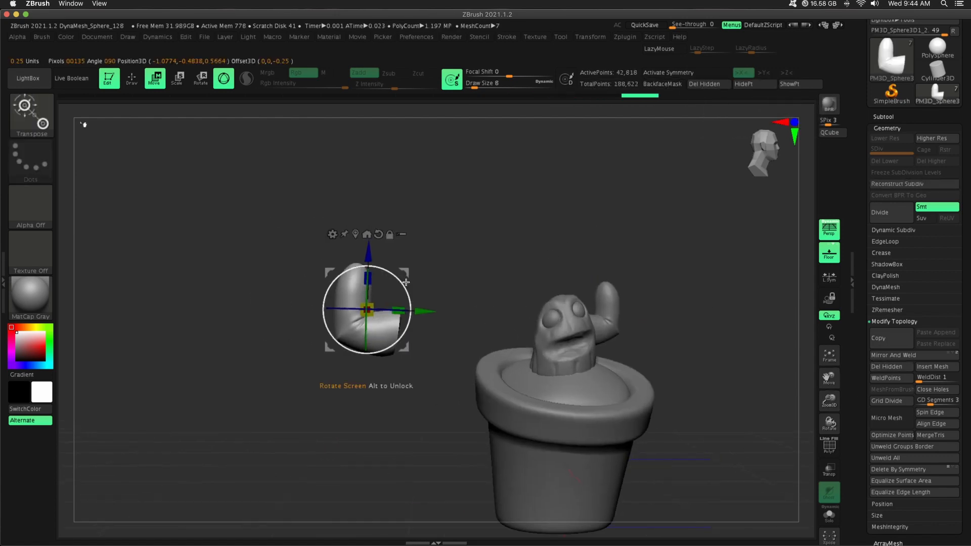
drag(407, 347, 558, 370)
drag(696, 297, 784, 303)
drag(465, 318, 115, 222)
drag(468, 292, 455, 287)
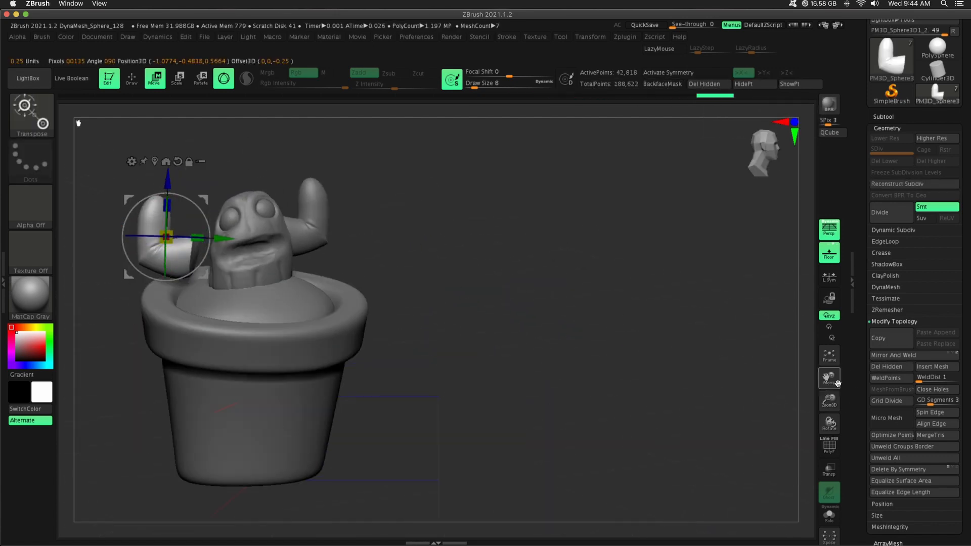
Tilt the mirrored arm away from the head and scale it down uniformly.
drag(829, 400, 829, 430)
drag(830, 378, 925, 354)
drag(292, 175, 273, 165)
drag(263, 207, 249, 152)
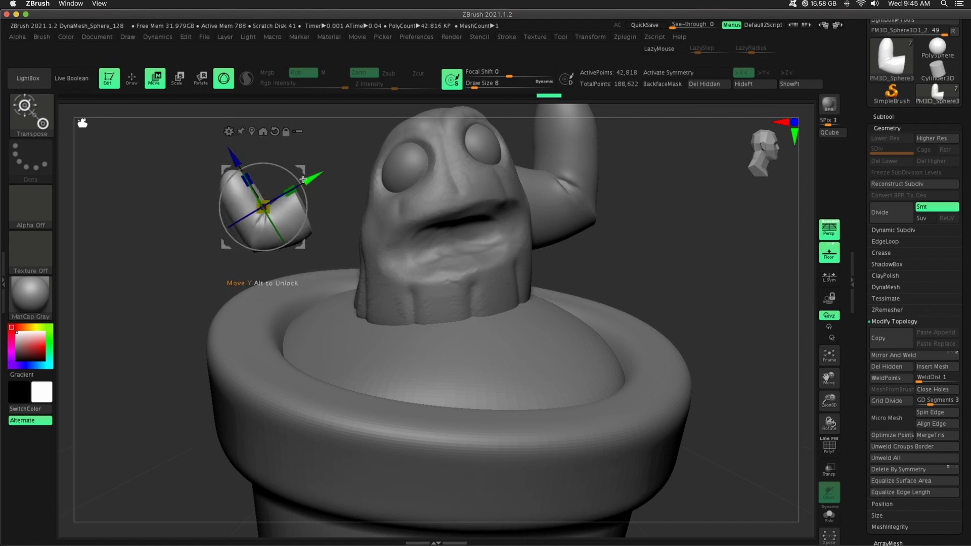
Move and rotate the small arm until its upper end attaches to the creature's side beside the mouth.
drag(304, 170, 363, 170)
drag(829, 378, 845, 460)
drag(373, 276, 345, 300)
drag(383, 267, 375, 269)
drag(335, 308, 339, 340)
drag(373, 270, 336, 296)
mouse_move(373, 297)
mouse_down()
mouse_move(383, 286)
mouse_move(373, 275)
mouse_move(373, 287)
mouse_up()
mouse_move(368, 278)
right_down()
mouse_move(440, 270)
mouse_move(558, 232)
mouse_move(548, 279)
mouse_move(537, 200)
mouse_move(555, 206)
right_up()
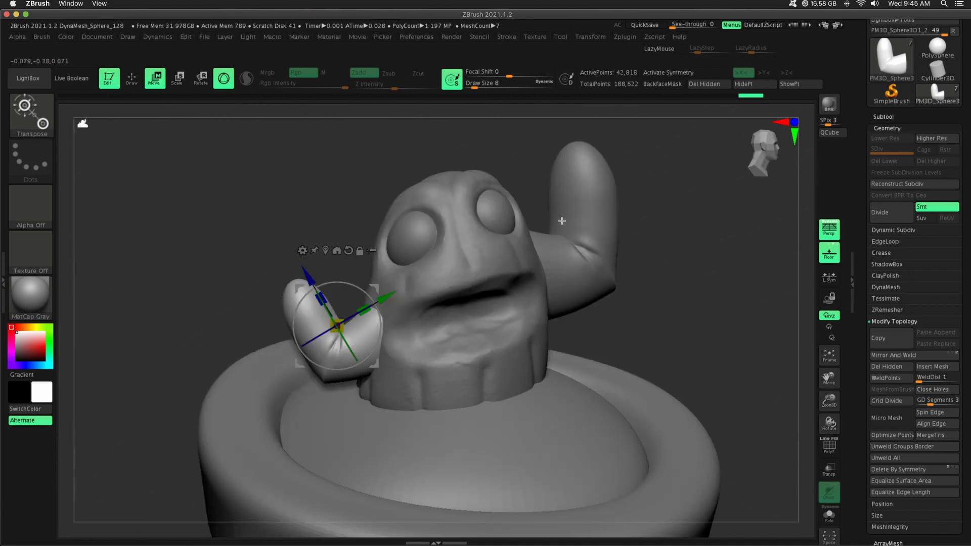
Adjust the shape of the small arm with the Move Elastic brush at draw size 35.
click(134, 85)
mouse_move(830, 401)
mouse_down()
mouse_move(804, 394)
mouse_move(827, 384)
mouse_up()
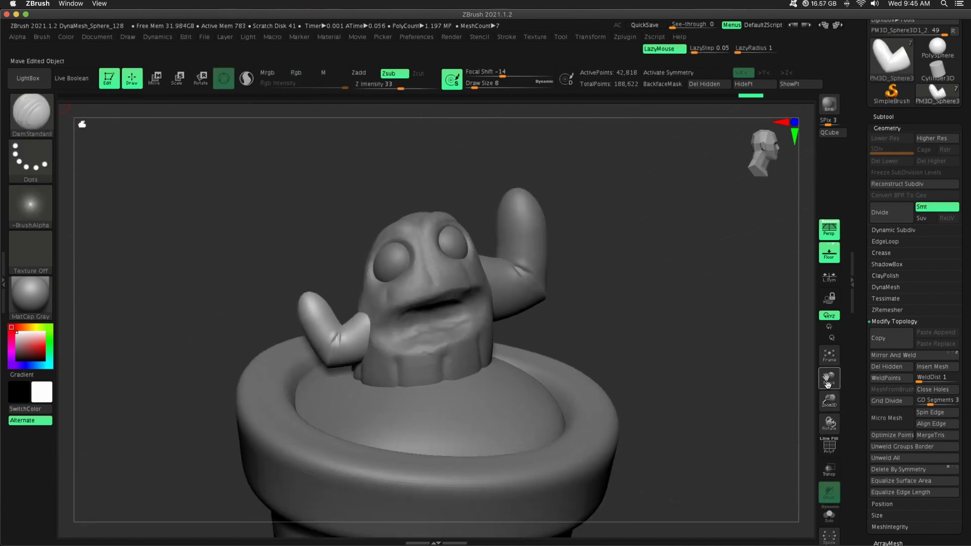
click(35, 124)
key(m)
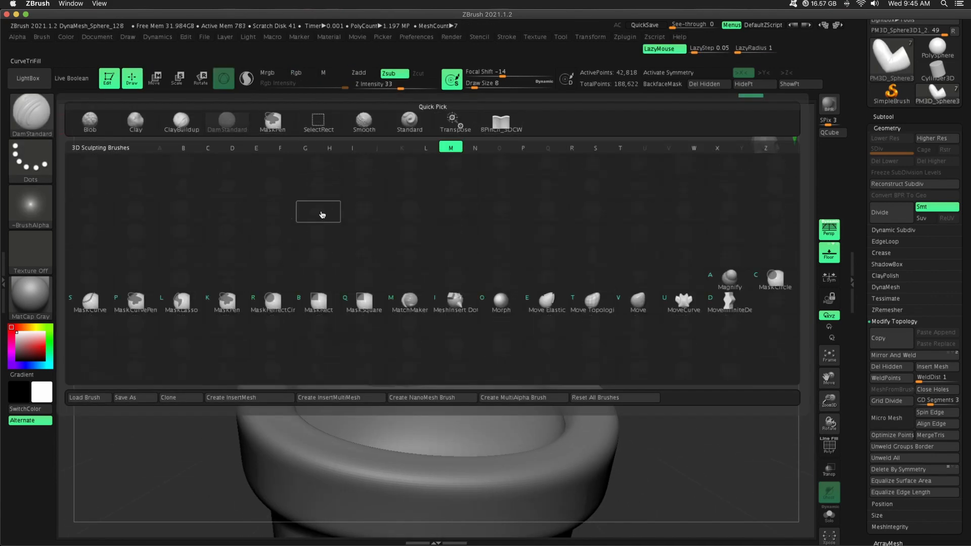
key(e)
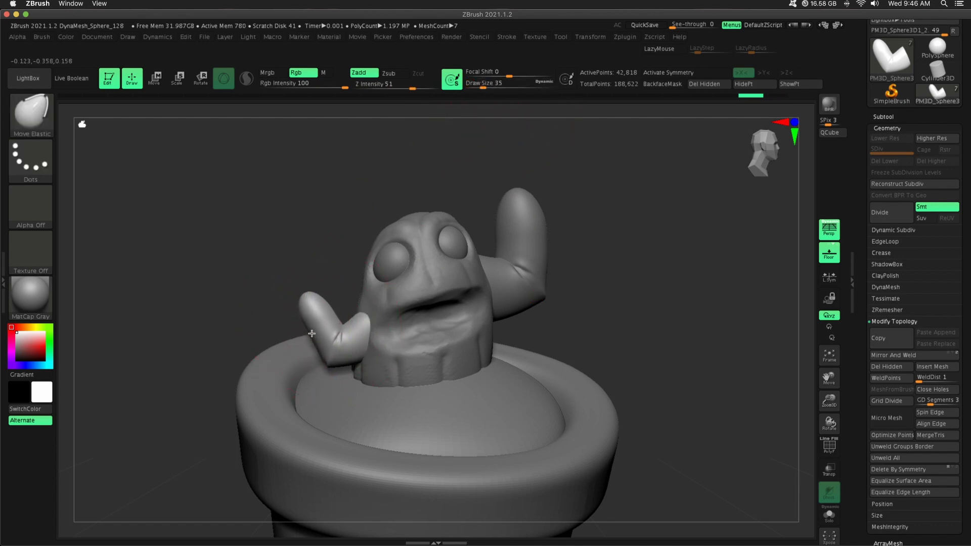
right_drag(360, 315, 382, 235)
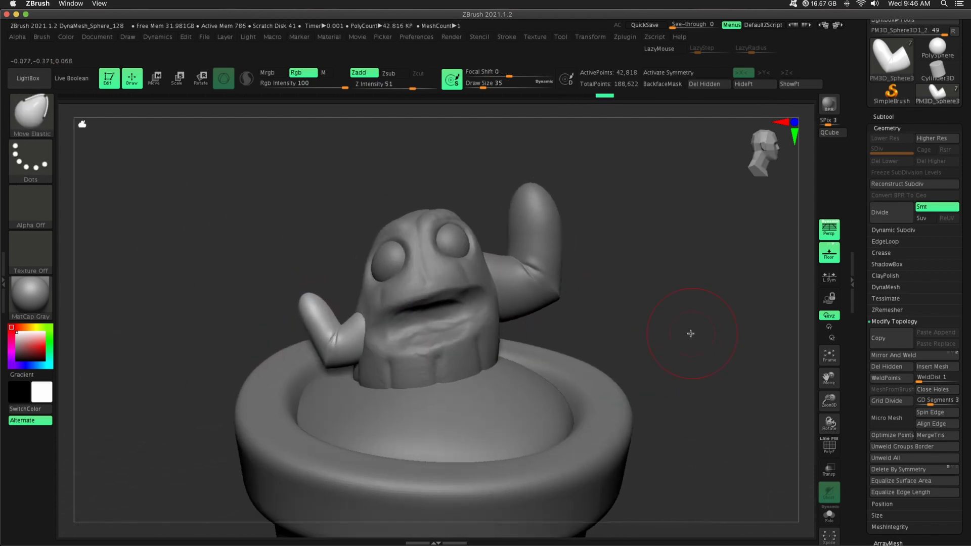
Select the large raised arm and bow its forearm and underside outward with Move Elastic at draw size 44.
mouse_move(830, 402)
mouse_down()
mouse_move(835, 397)
mouse_move(789, 401)
mouse_move(765, 388)
mouse_up()
alt+click(532, 243)
click(485, 87)
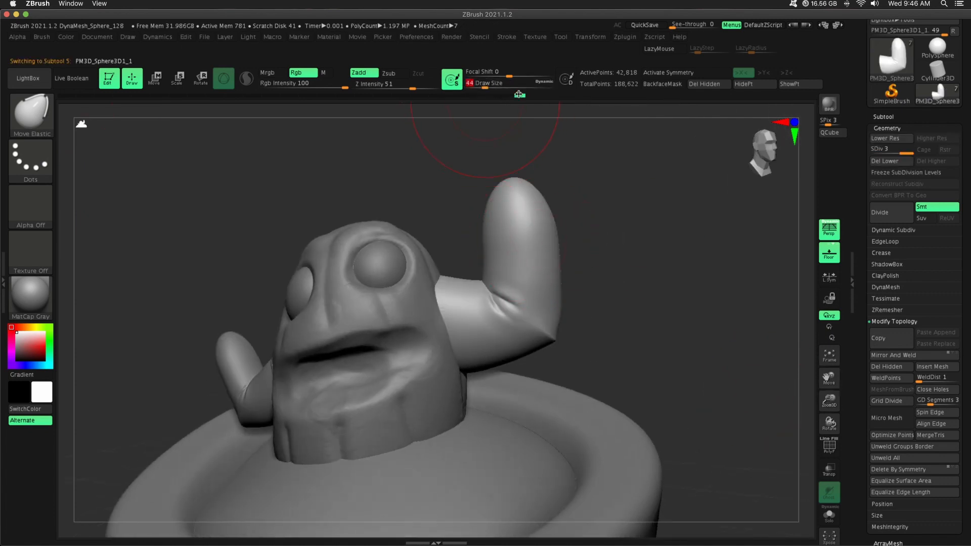
drag(549, 263, 561, 263)
mouse_move(603, 246)
mouse_down()
mouse_move(629, 247)
mouse_move(613, 258)
mouse_up()
drag(495, 365, 499, 373)
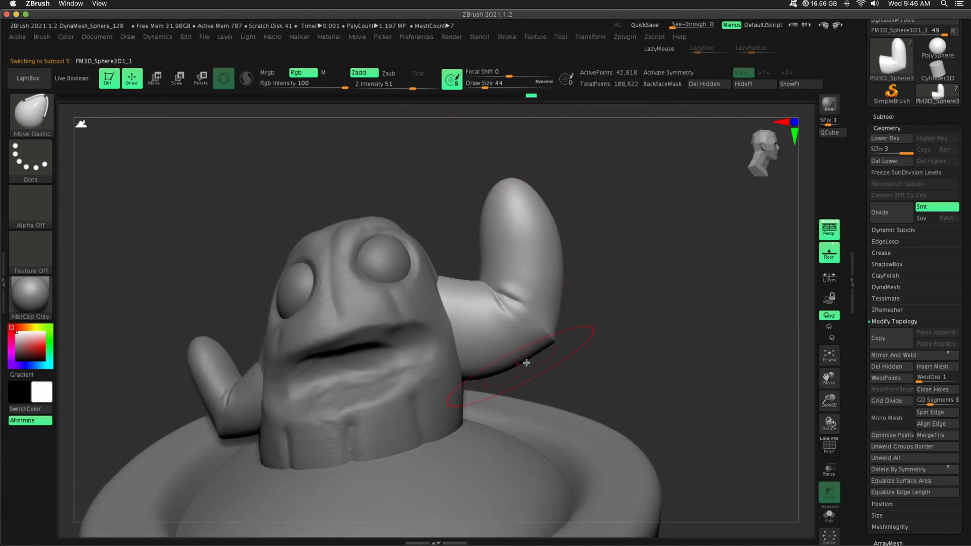
mouse_move(661, 306)
mouse_down()
mouse_move(607, 313)
mouse_move(676, 303)
mouse_move(650, 300)
mouse_up()
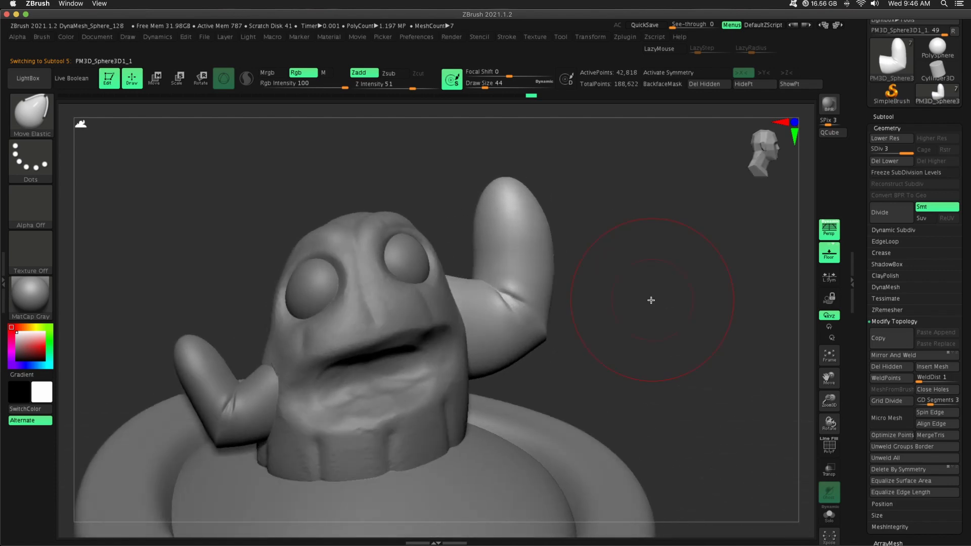
Select the creature's body and insert a PolySphere as a new subtool below it.
drag(829, 401, 799, 372)
alt+click(456, 354)
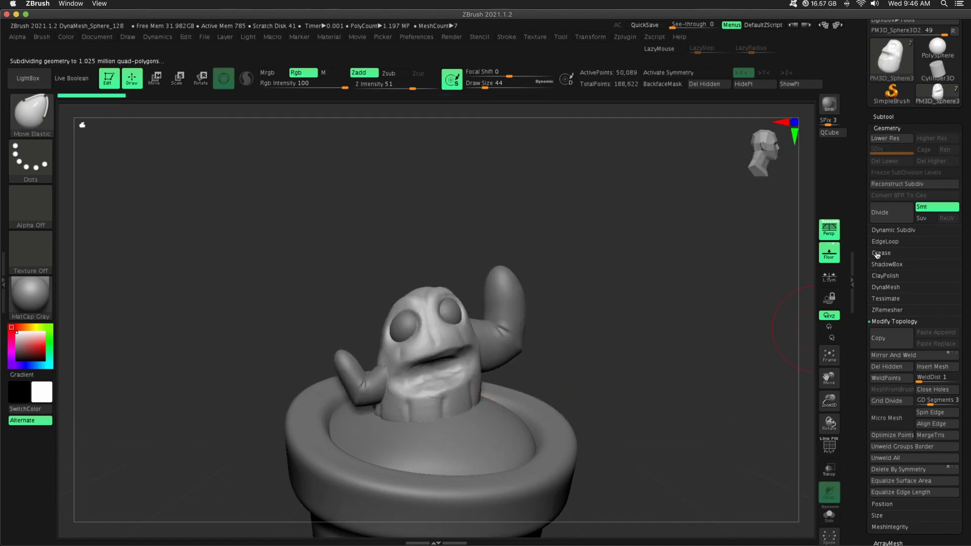
click(887, 128)
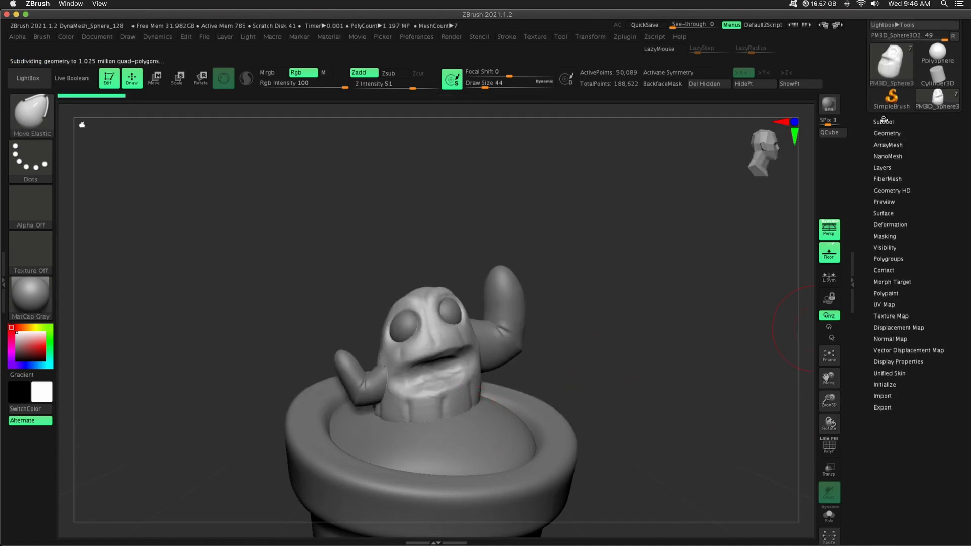
click(884, 117)
click(938, 319)
click(611, 342)
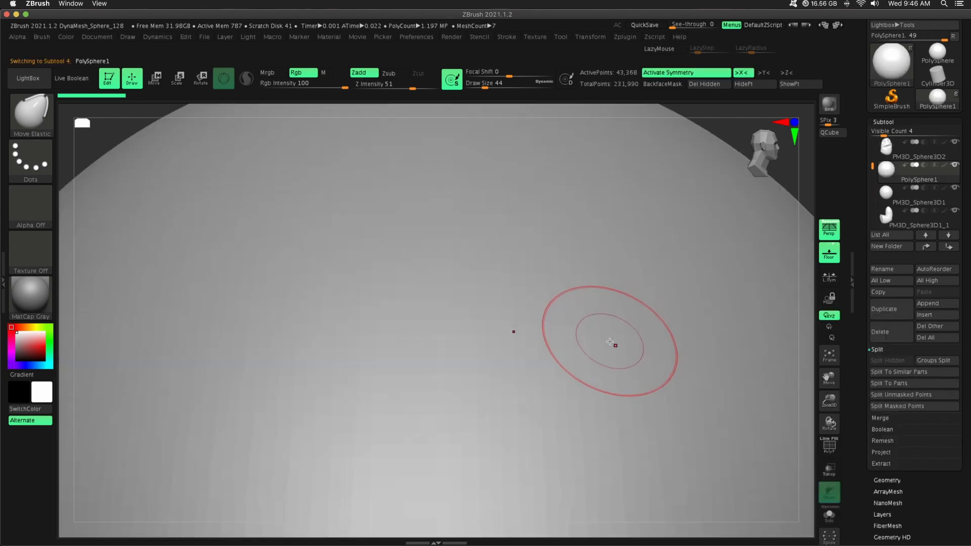
Raise the new sphere out of the pot, scale it down, and move it into the empty space beside the creature.
key(r)
drag(828, 400, 813, 248)
drag(408, 423, 293, 461)
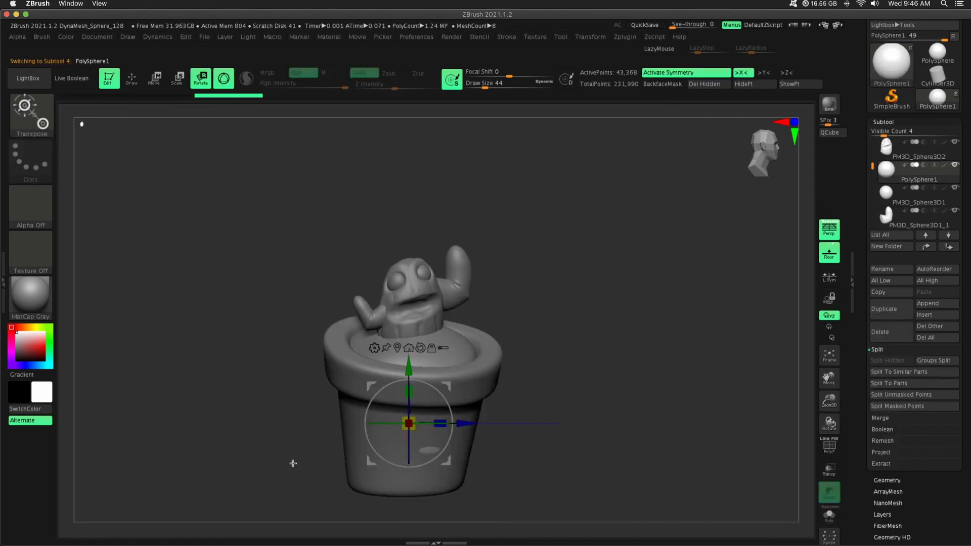
drag(408, 365, 408, 261)
drag(409, 320, 397, 326)
drag(829, 400, 804, 440)
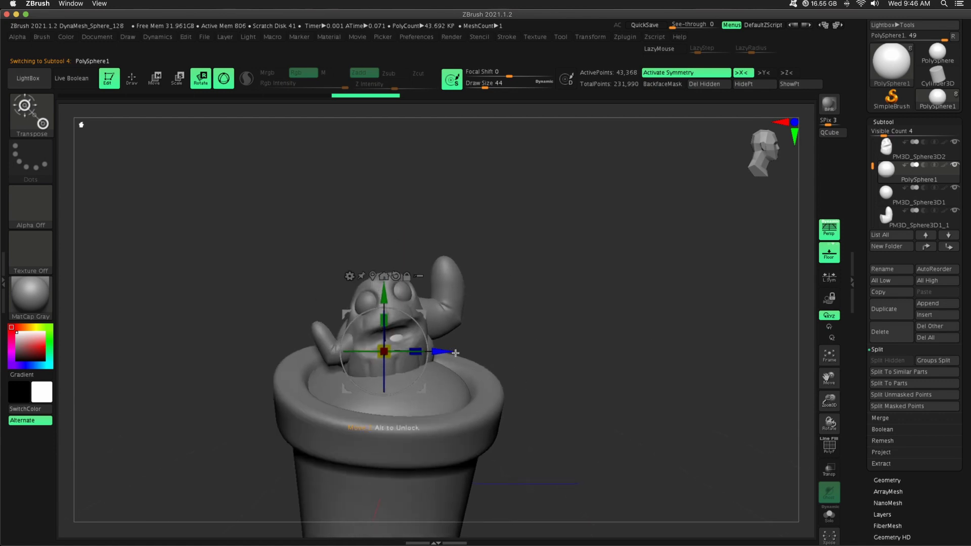
drag(442, 351, 648, 328)
Stretch the sphere vertically into a capsule with the Extender deformer.
click(553, 277)
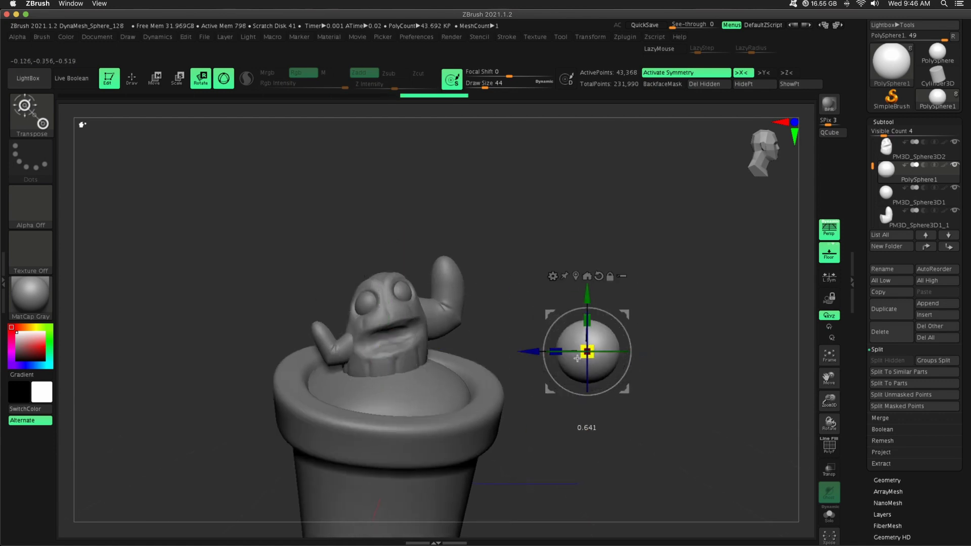
click(824, 321)
drag(587, 327, 589, 304)
Flatten one long side of the capsule to about its middle with the Flatten deformer.
shift+drag(700, 339, 844, 418)
key(f)
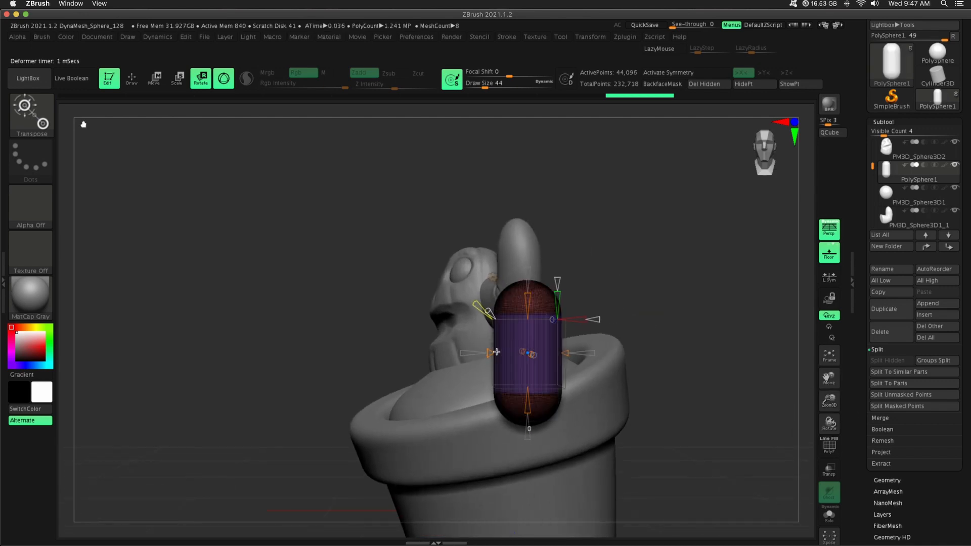
click(489, 279)
click(489, 354)
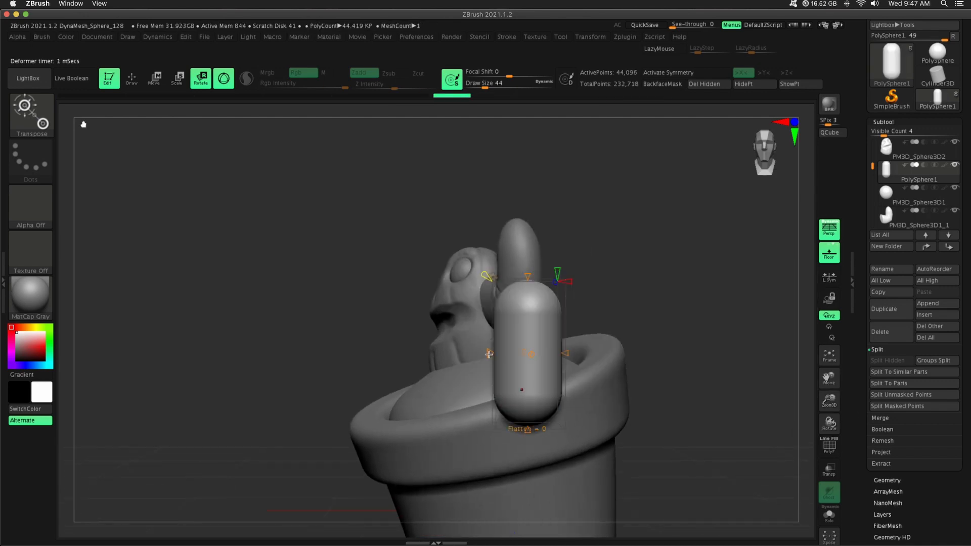
drag(502, 352, 526, 353)
Try to narrow the capsule's lower end with the Taper deformer.
shift+drag(723, 311, 599, 293)
click(492, 278)
click(560, 395)
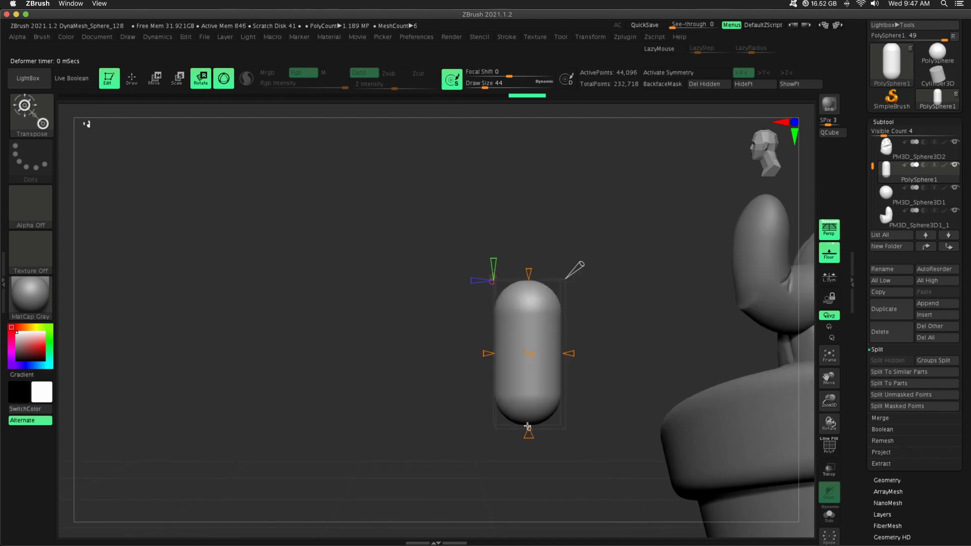
mouse_move(528, 426)
mouse_down()
mouse_move(530, 397)
mouse_move(528, 424)
mouse_up()
mouse_move(529, 275)
mouse_down()
mouse_move(532, 253)
mouse_move(528, 275)
mouse_up()
Remesh the half-flattened capsule using ZRemesher with DetectEdges enabled.
click(888, 123)
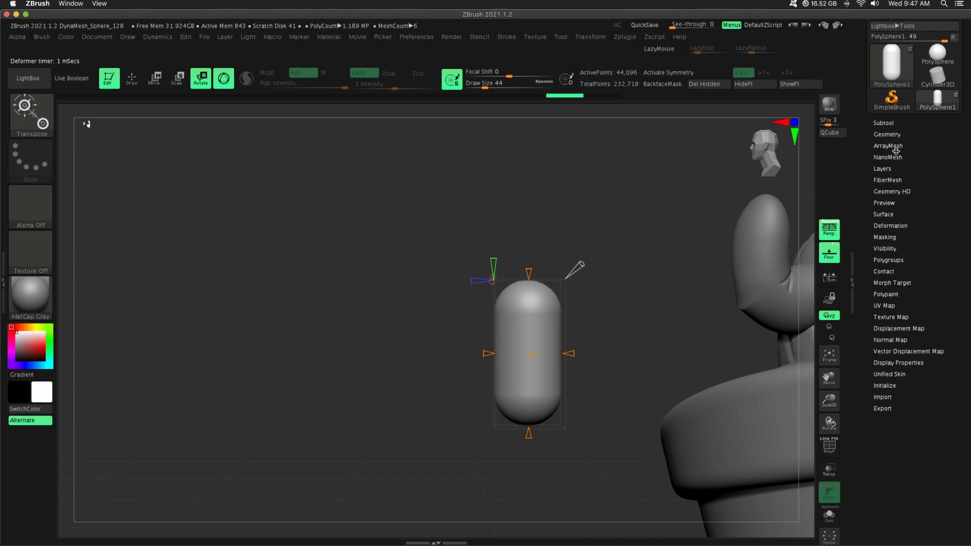
click(887, 134)
click(894, 327)
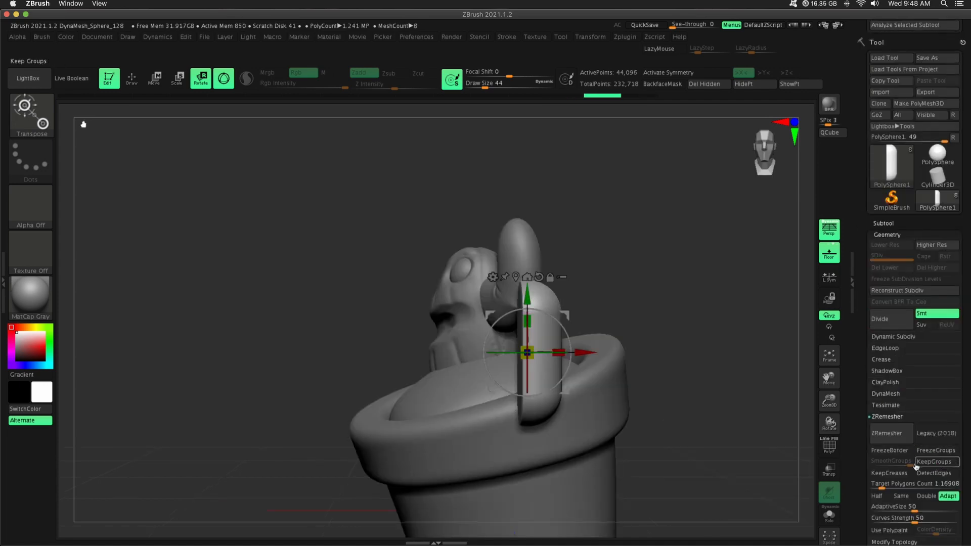
click(891, 432)
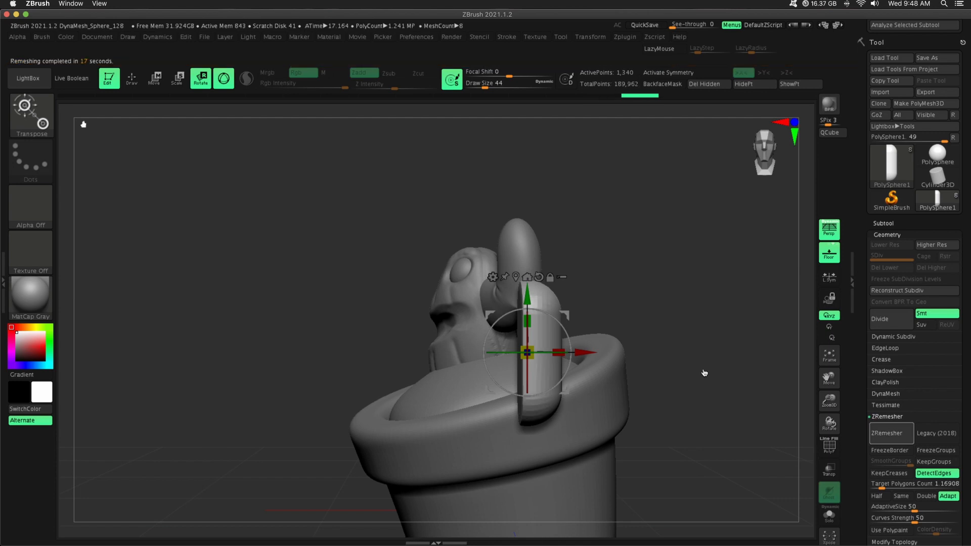
Taper the remeshed capsule with the Taper deformer so its lower end is narrower and its upper end wider.
shift+drag(667, 307, 602, 302)
click(493, 277)
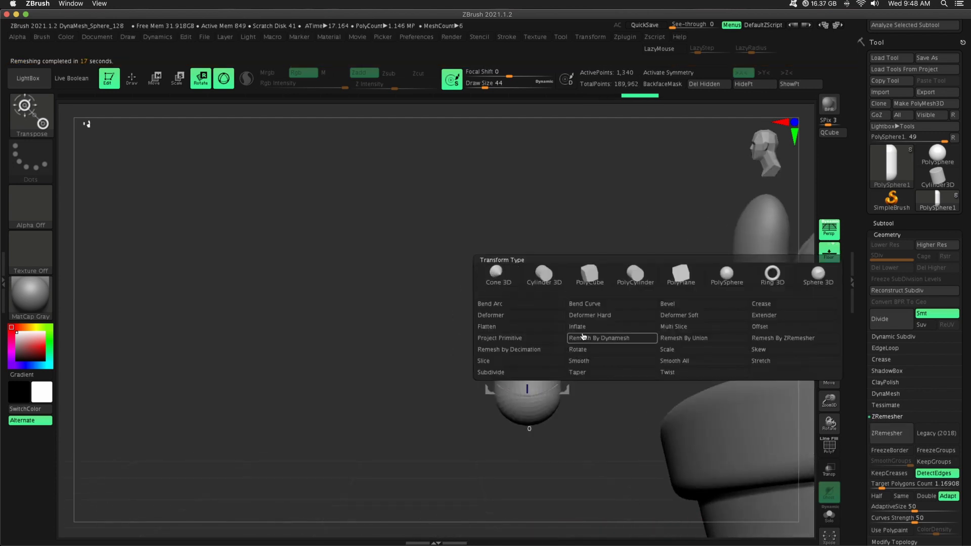
click(591, 363)
drag(530, 268, 521, 368)
click(494, 277)
click(582, 390)
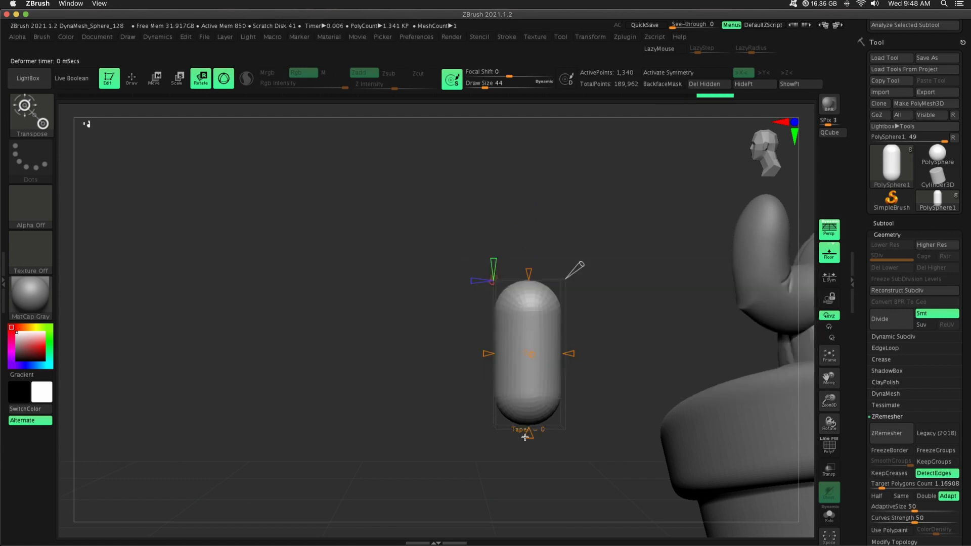
drag(525, 438, 525, 400)
drag(530, 270, 531, 258)
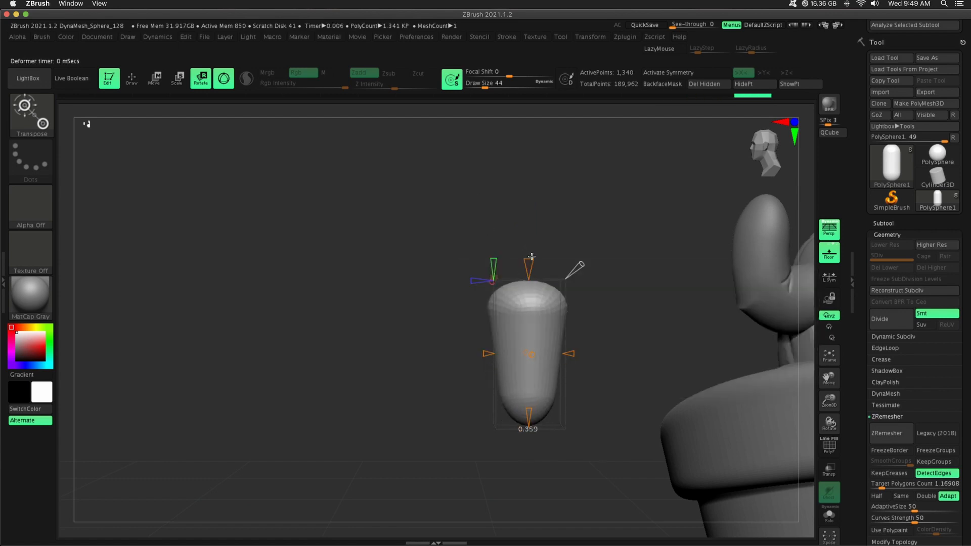
Move the tapered tongue piece in front of the creature's face and turn it to line up with the mouth.
drag(456, 309, 476, 311)
key(w)
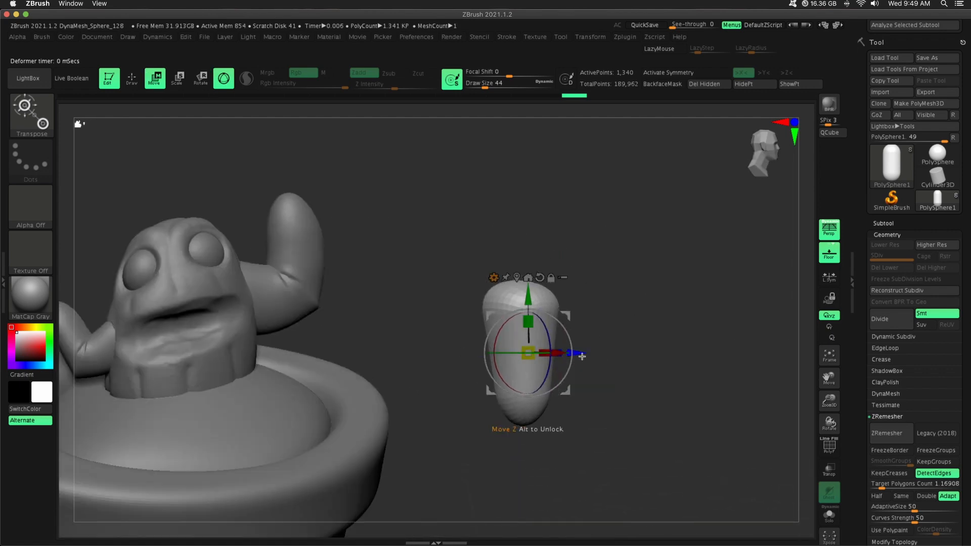
drag(566, 316, 248, 324)
drag(440, 314, 544, 377)
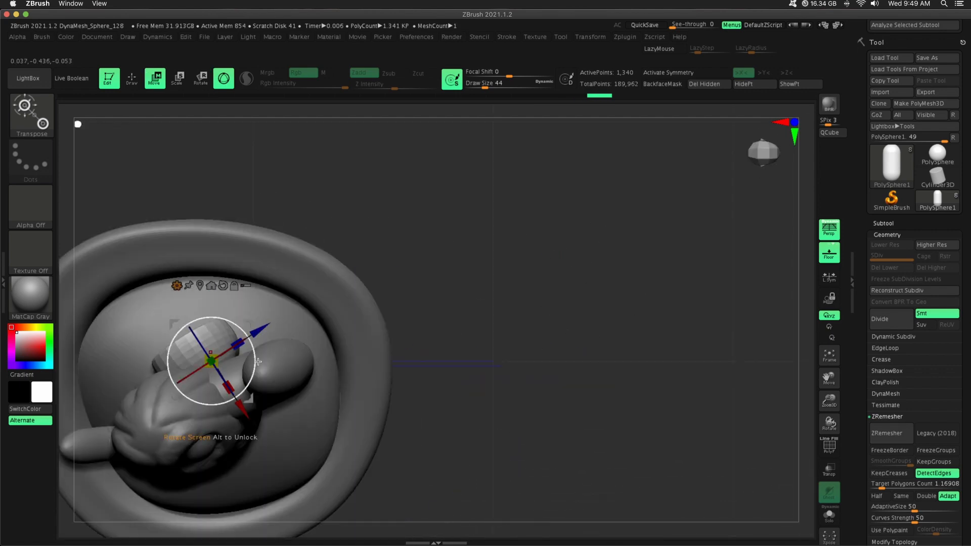
drag(254, 361, 234, 525)
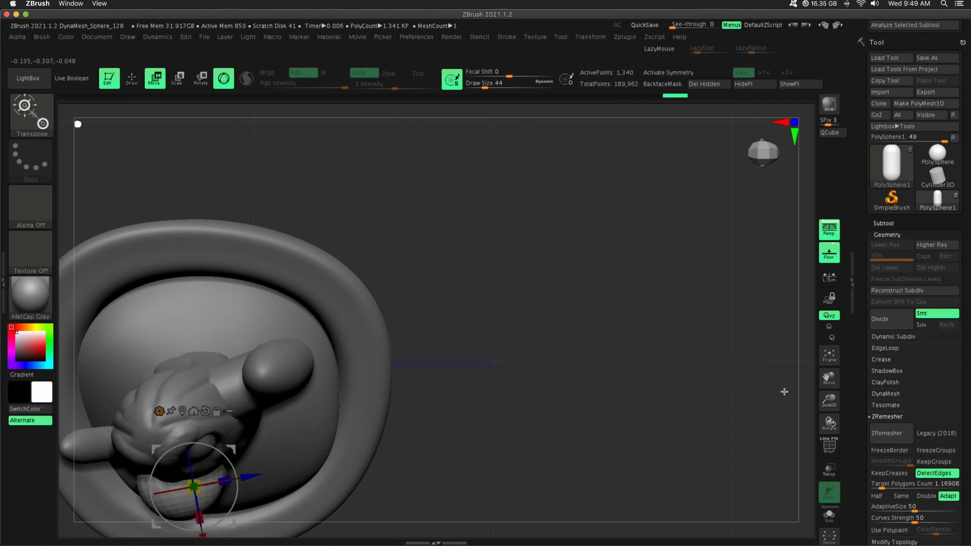
drag(749, 390, 730, 314)
alt+drag(717, 471, 663, 369)
Tilt, shrink and shift the tongue so its wide end rests against the face under the mouth, pointing outward.
drag(339, 328, 370, 289)
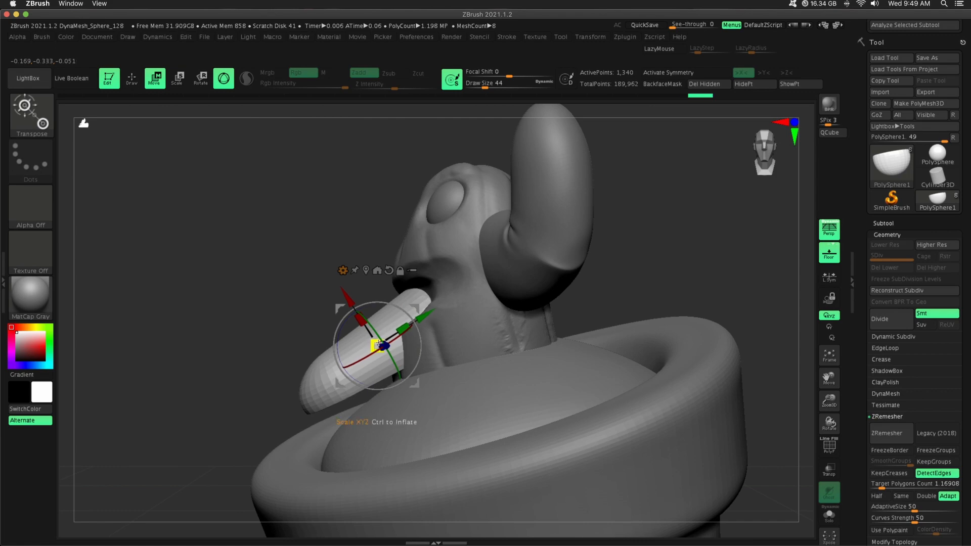
drag(379, 344, 365, 354)
drag(222, 313, 313, 319)
drag(415, 309, 447, 290)
drag(564, 299, 559, 328)
mouse_move(406, 326)
mouse_down()
mouse_move(398, 332)
mouse_move(402, 316)
mouse_up()
drag(509, 275, 582, 276)
drag(357, 296, 331, 280)
mouse_move(552, 268)
mouse_down()
mouse_move(482, 265)
mouse_move(546, 263)
mouse_up()
Curve the tongue with the Bend Curve deformer, drooping its tip downward and shifting its ends sideways.
click(356, 285)
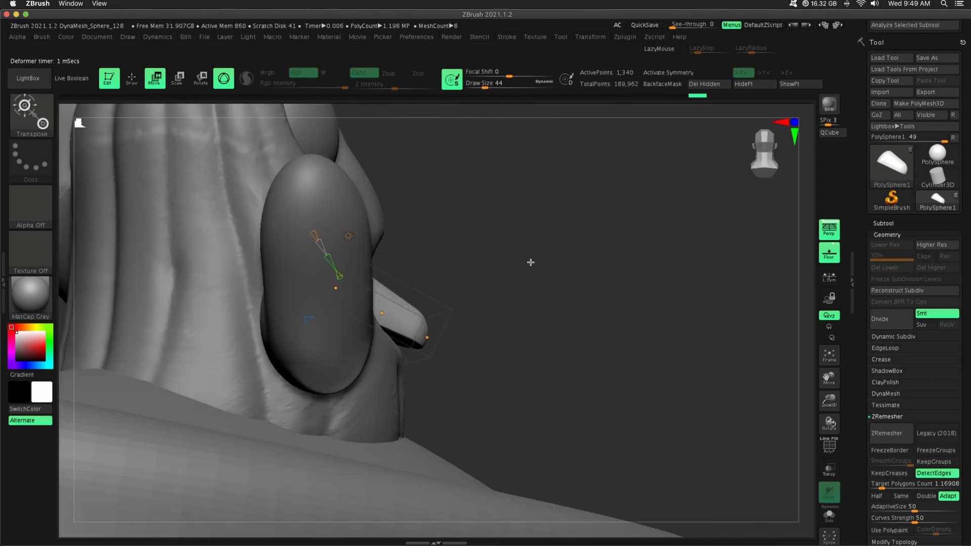
drag(531, 262, 385, 307)
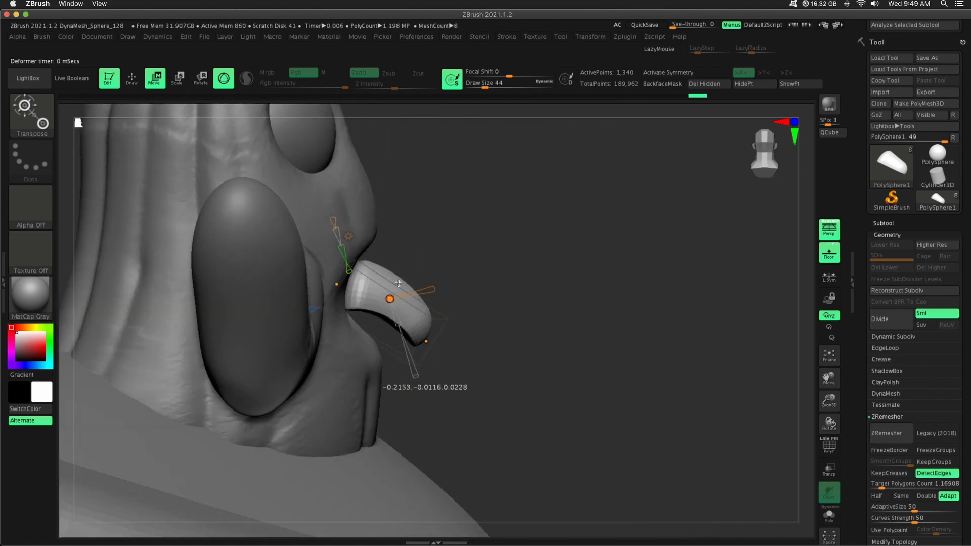
drag(338, 285, 296, 300)
drag(388, 300, 373, 305)
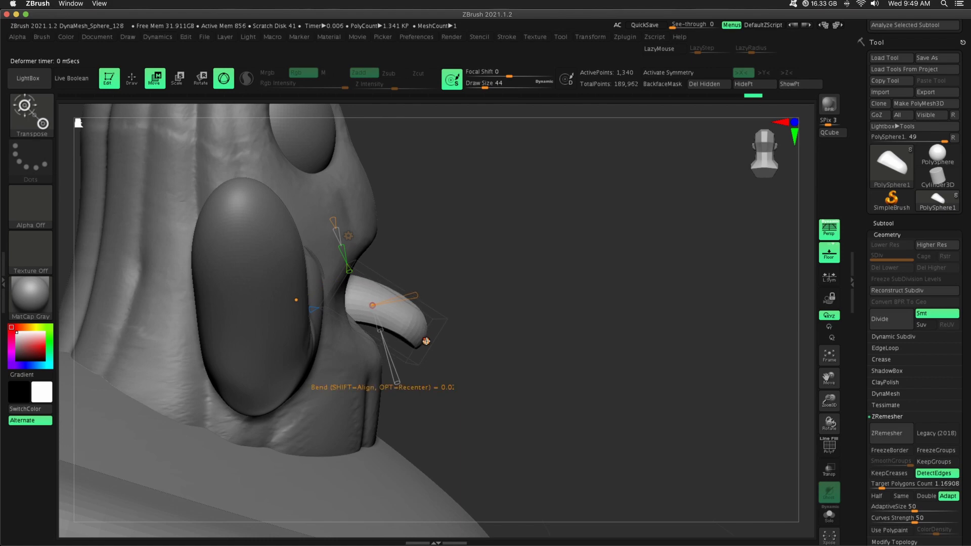
drag(426, 342, 399, 381)
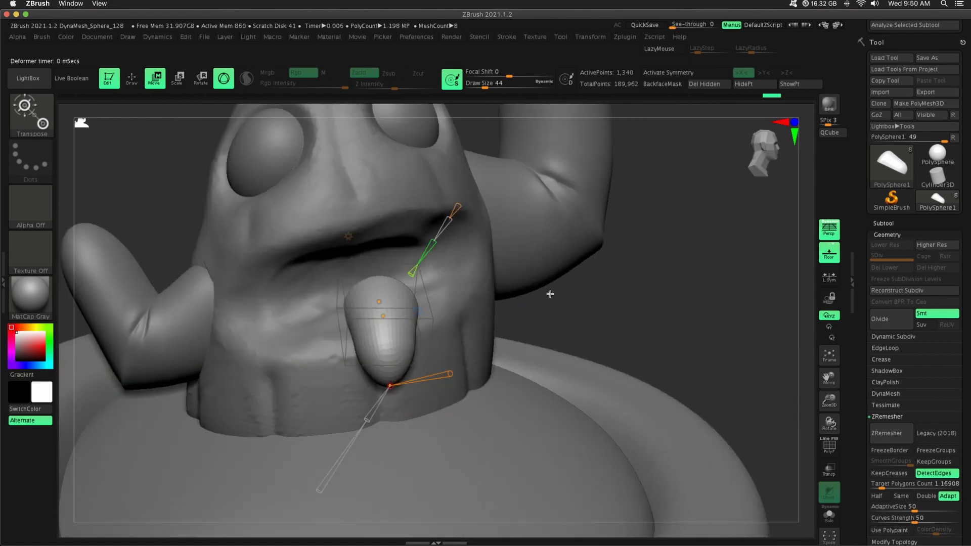
drag(367, 304, 351, 310)
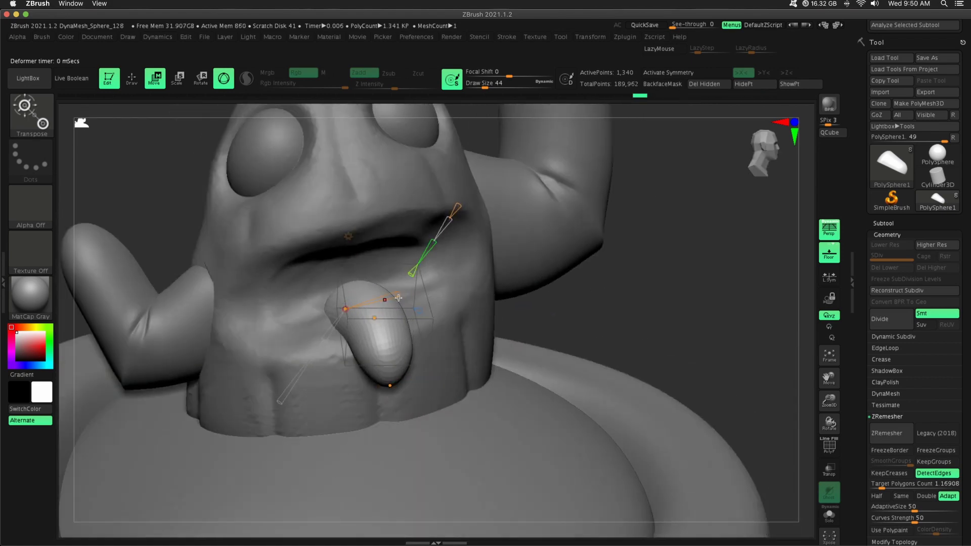
drag(613, 293, 420, 380)
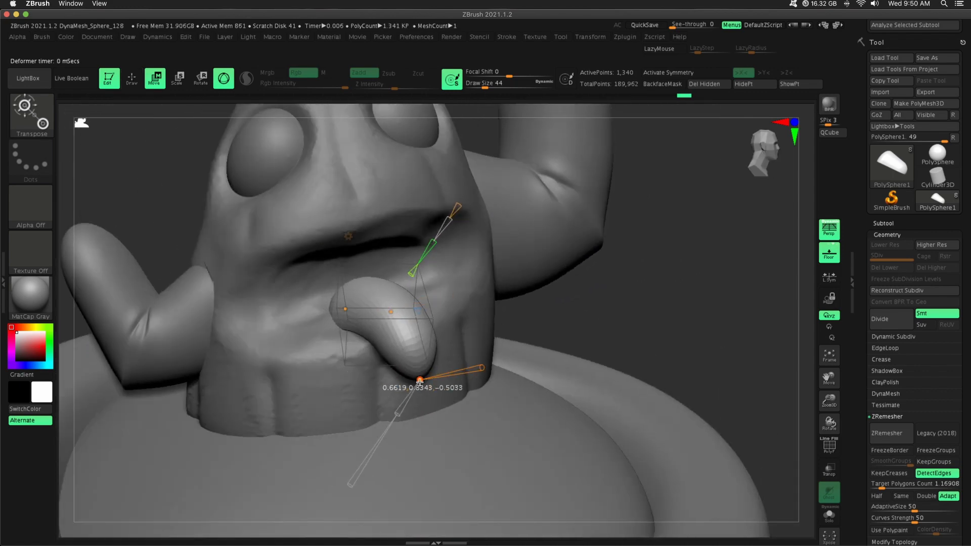
Spread the tongue's upper end sideways along the lower lip with the Move Elastic brush at draw size 13.
key(q)
mouse_move(685, 298)
mouse_down()
mouse_move(701, 293)
mouse_move(685, 293)
mouse_move(645, 243)
mouse_up()
drag(483, 83, 481, 83)
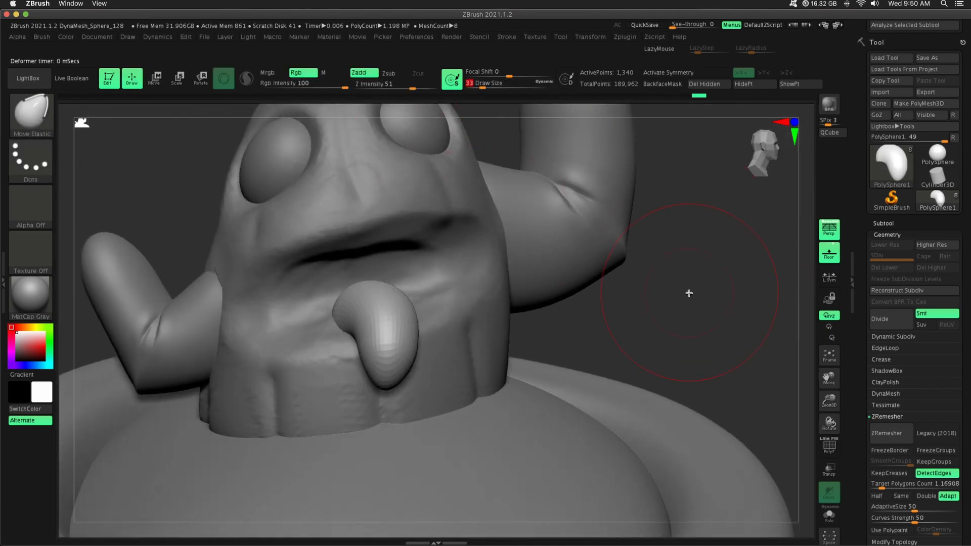
drag(689, 293, 653, 278)
drag(487, 84, 476, 83)
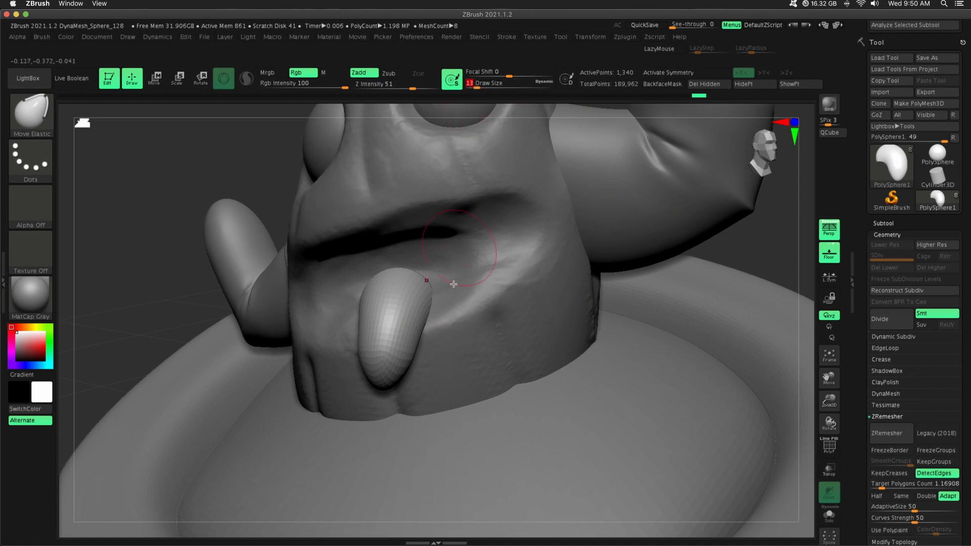
drag(467, 268, 469, 269)
drag(763, 234, 875, 237)
drag(381, 291, 362, 315)
mouse_move(748, 266)
mouse_down()
mouse_move(669, 273)
mouse_move(695, 268)
mouse_up()
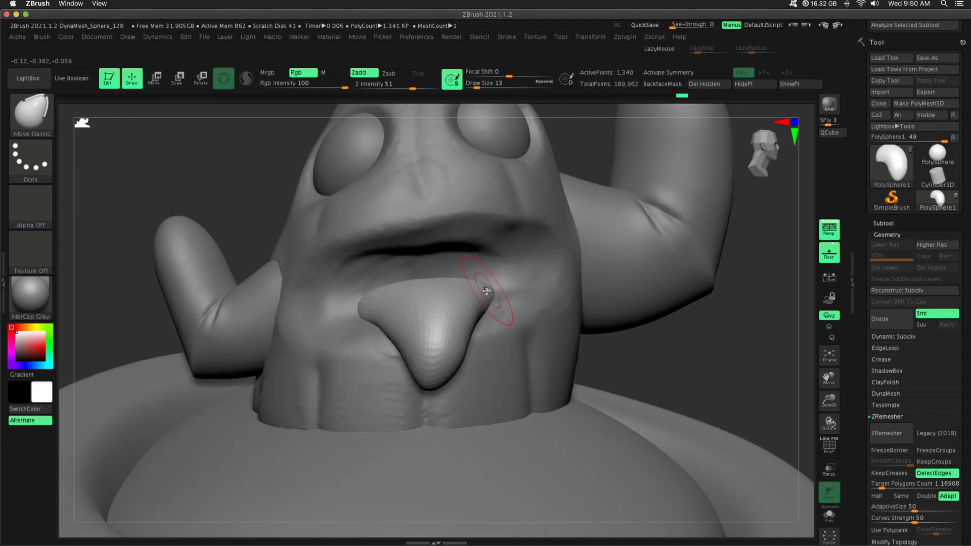
Pull the tongue's sides outward with Move Elastic to fill out its body, and smooth its upper side corner.
drag(487, 291, 480, 327)
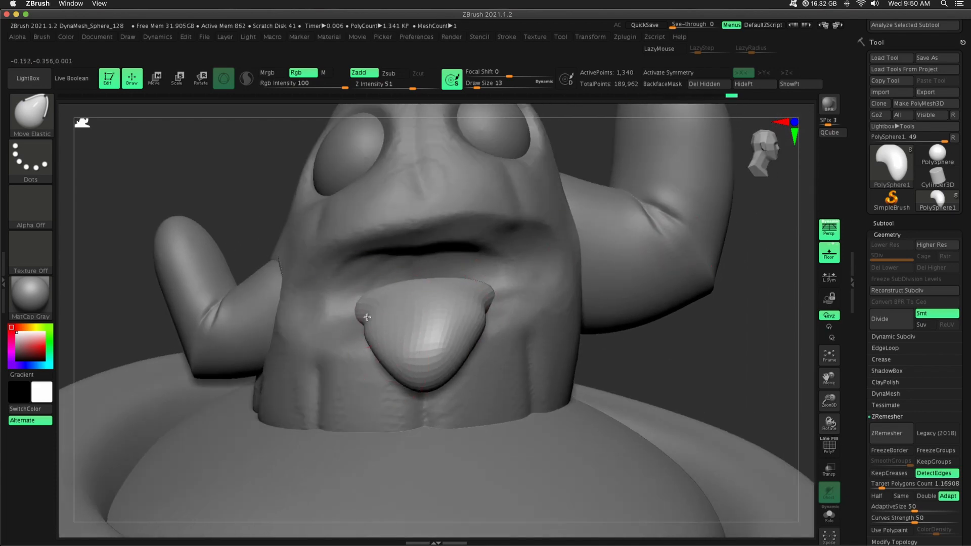
drag(367, 317, 363, 323)
drag(600, 300, 704, 338)
drag(393, 323, 384, 331)
mouse_move(598, 298)
mouse_down()
mouse_move(635, 282)
mouse_move(562, 289)
mouse_up()
shift+drag(479, 297, 470, 310)
Smooth the tongue's opposite side and refine its upper corner with Move Elastic.
drag(650, 326, 797, 307)
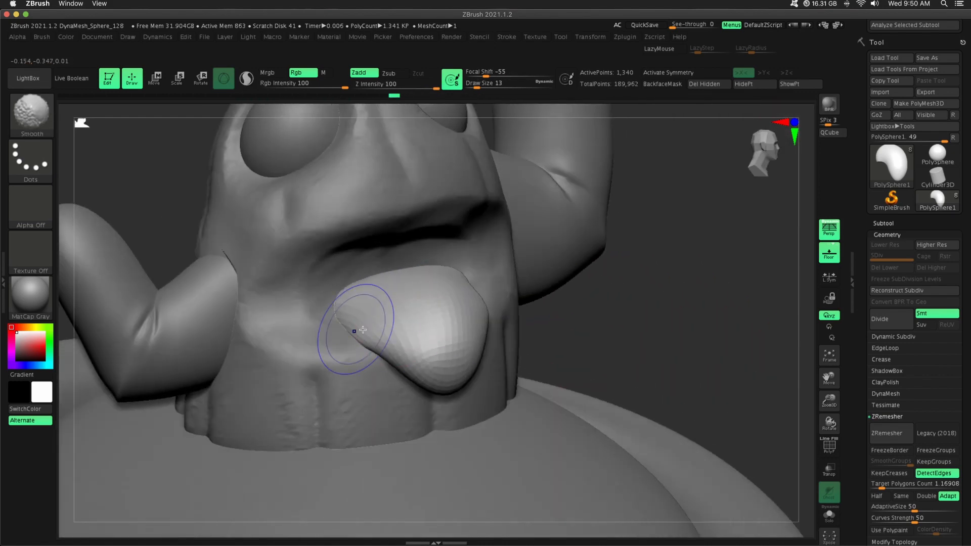
shift+drag(363, 330, 368, 338)
drag(597, 323, 719, 324)
drag(361, 335, 354, 328)
drag(619, 326, 531, 325)
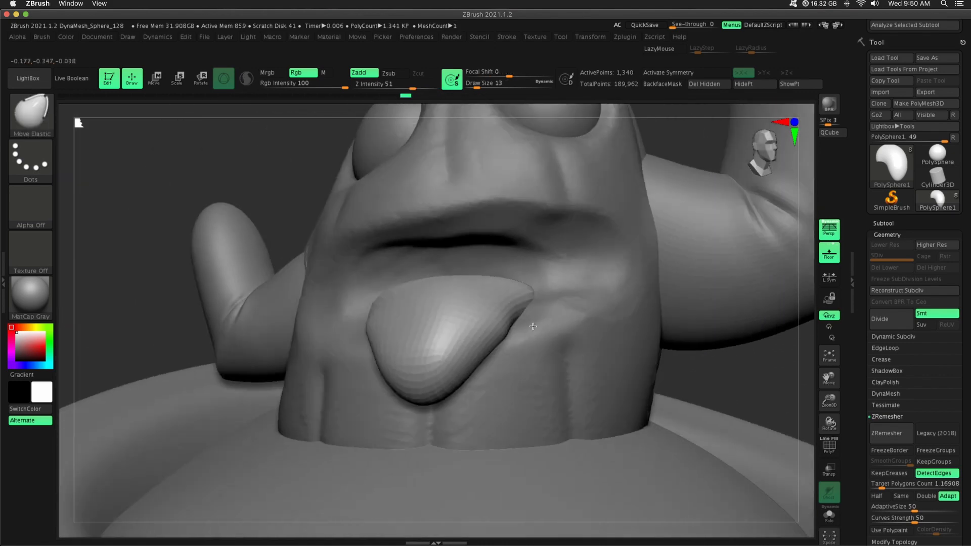
drag(672, 338, 784, 455)
shift+drag(357, 358, 347, 365)
Remesh the shaped tongue with ZRemesher and divide it to subdivision level 2.
drag(657, 314, 597, 308)
drag(235, 407, 384, 389)
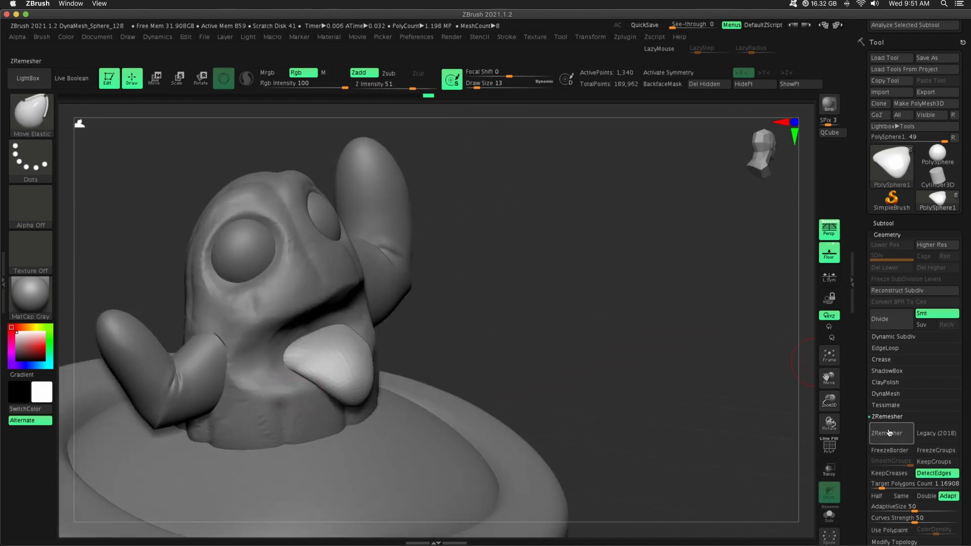
click(889, 433)
drag(830, 399, 685, 354)
click(886, 320)
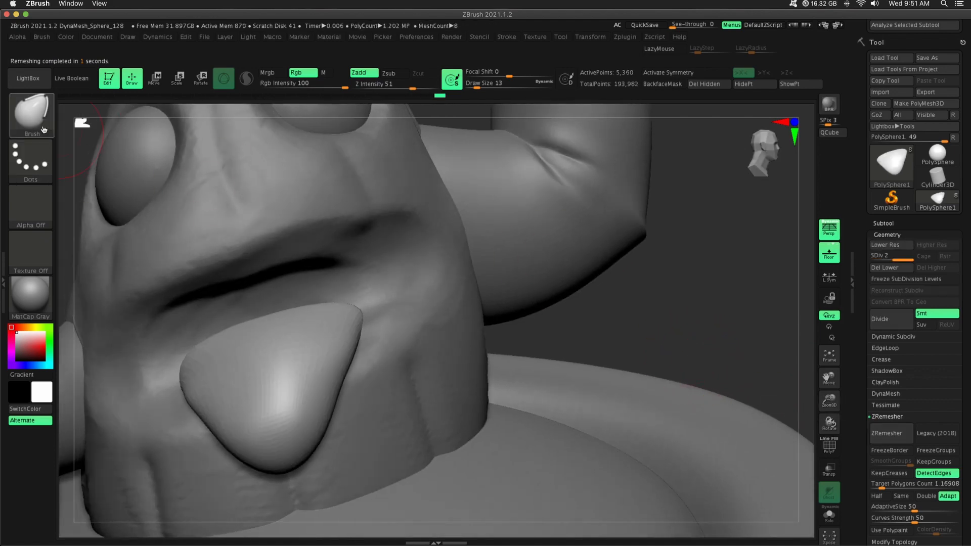
Divide the tongue to subdivision level 3 and carve a lengthwise centre groove with DamStandard at draw size 5.
click(20, 132)
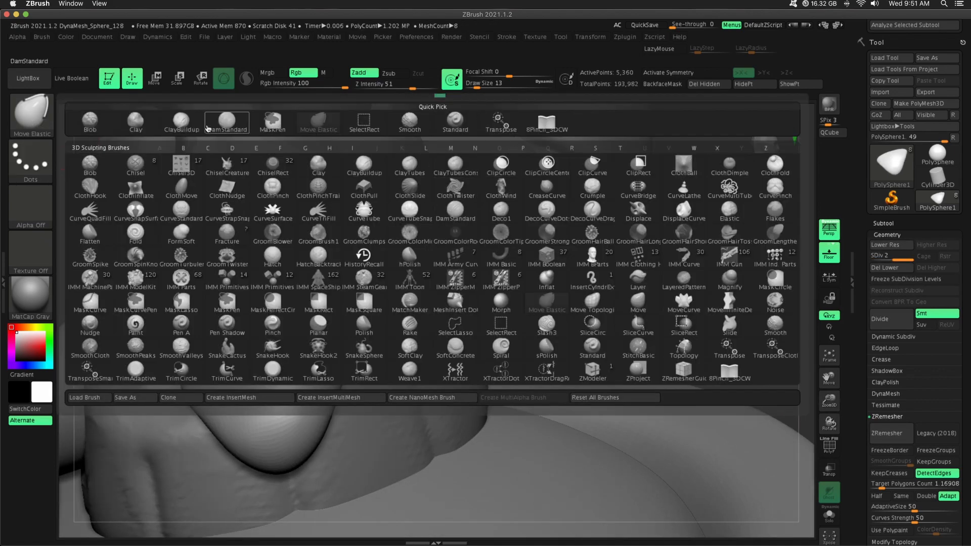
click(227, 121)
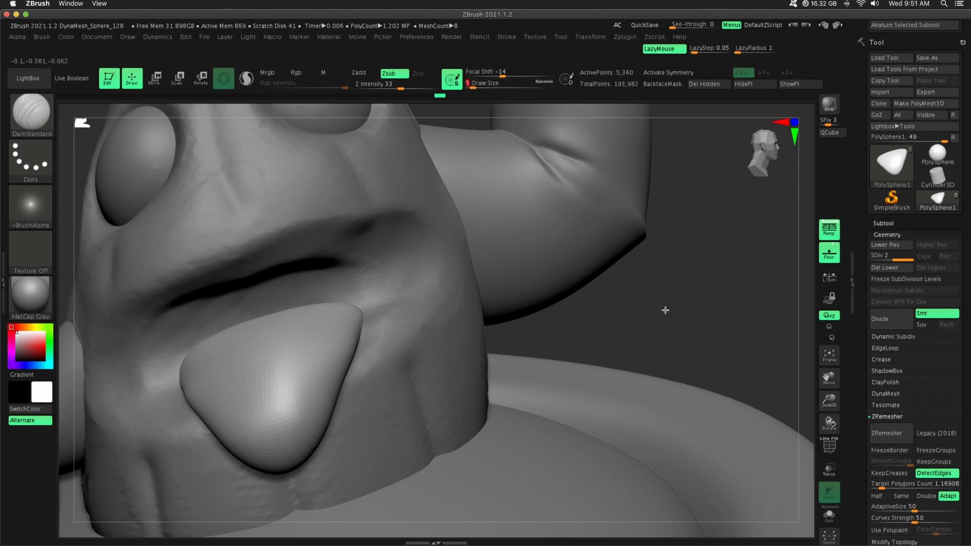
drag(665, 310, 253, 319)
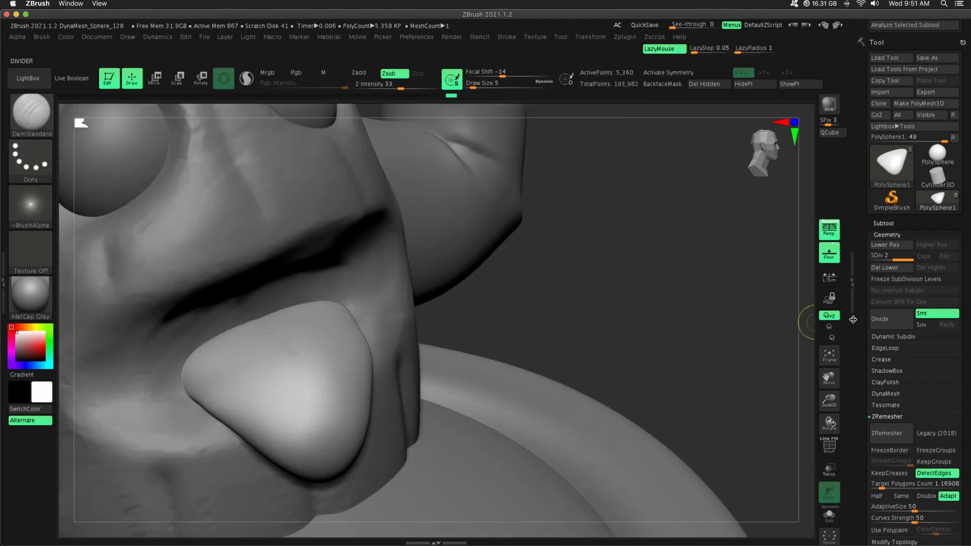
click(830, 447)
key(shift+f)
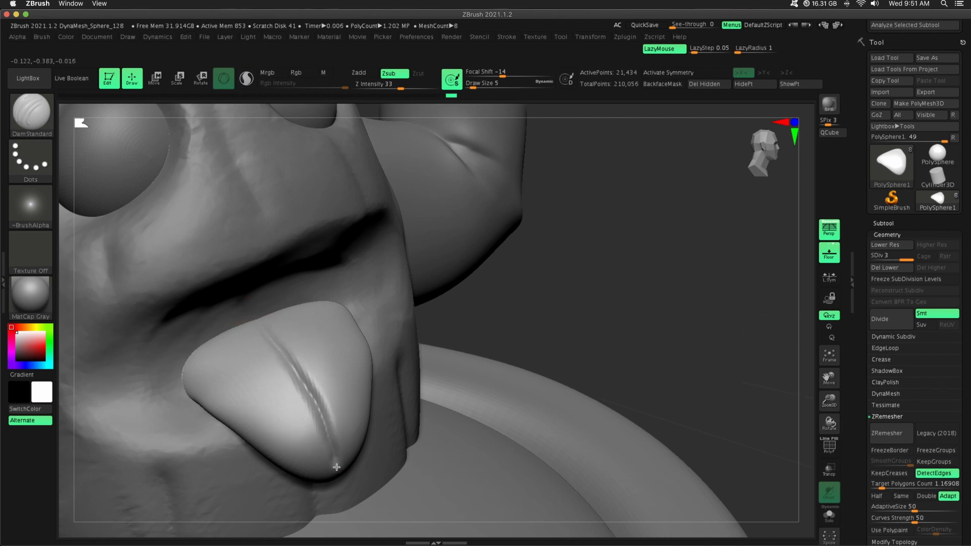
drag(642, 313, 632, 217)
key(super+z)
Pull the tongue's upper edge slightly outward with Move Topological at draw size 12.
drag(711, 403, 726, 409)
click(32, 115)
click(319, 122)
click(30, 127)
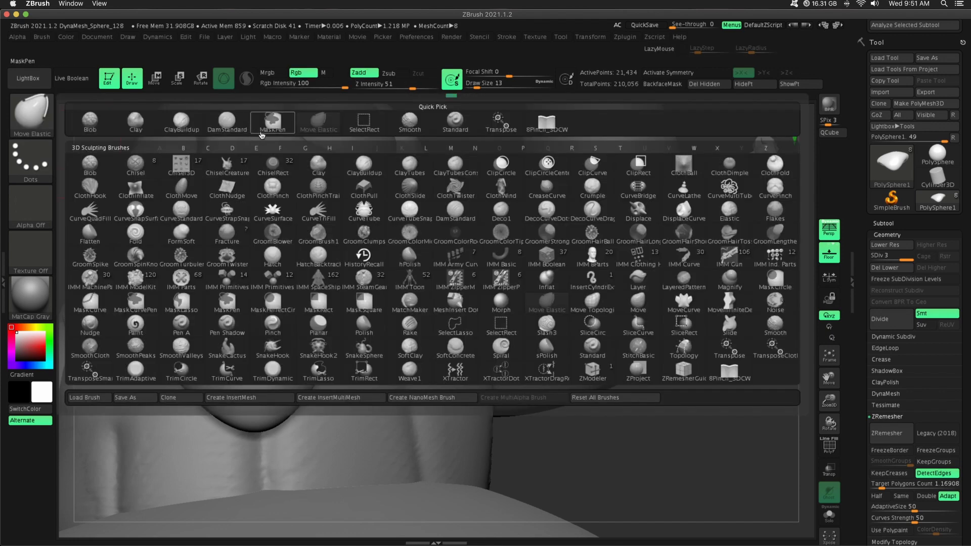
click(591, 302)
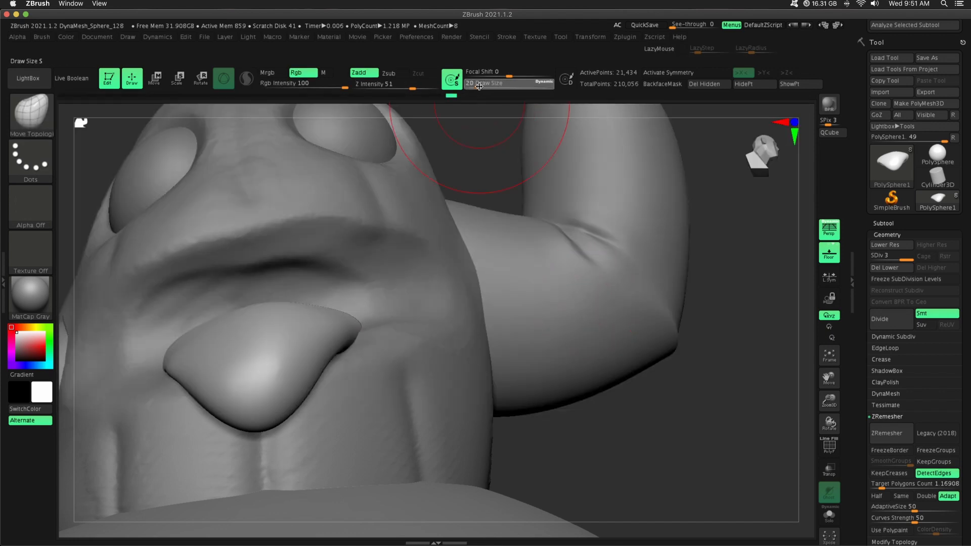
drag(225, 321, 212, 318)
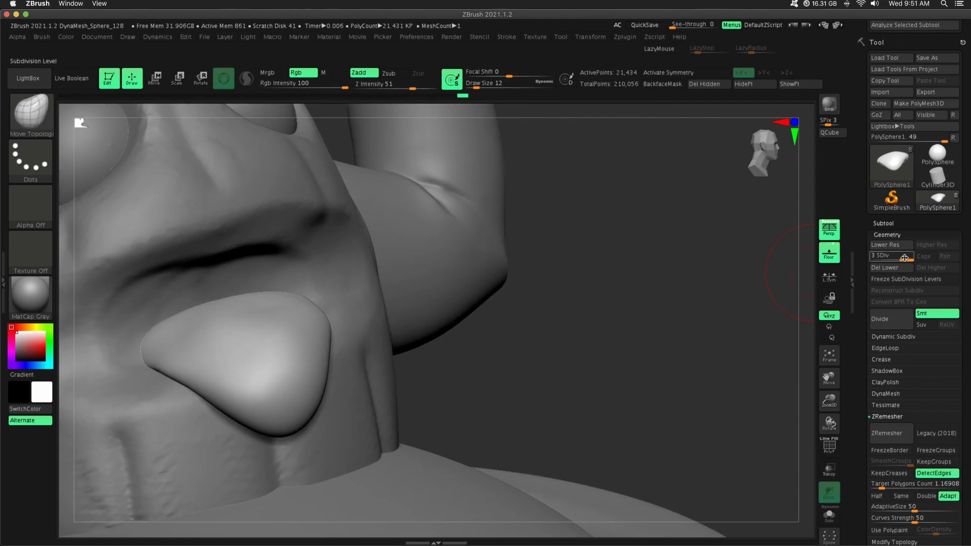
Set the DamStandard brush's LazyRadius to 30.
click(506, 37)
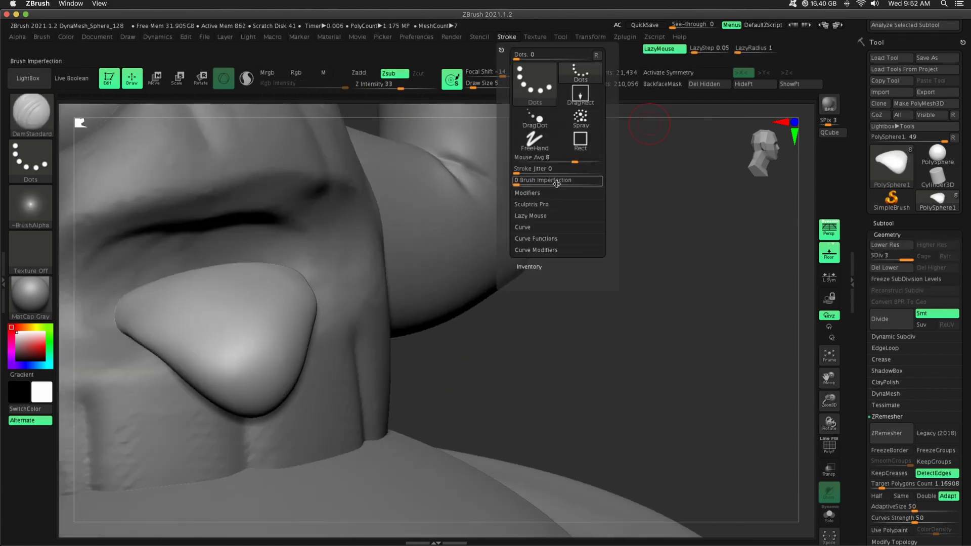
click(537, 217)
click(525, 250)
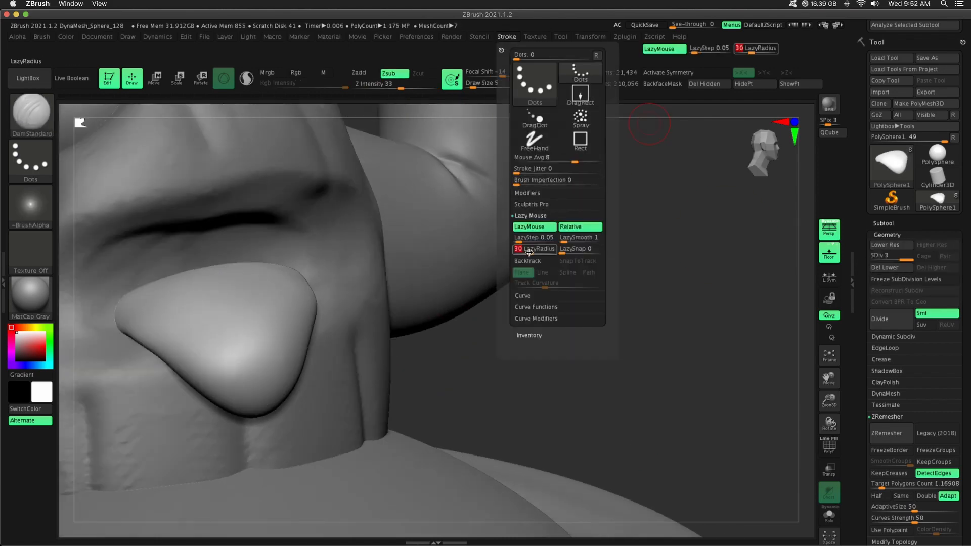
text(30)
key(Return)
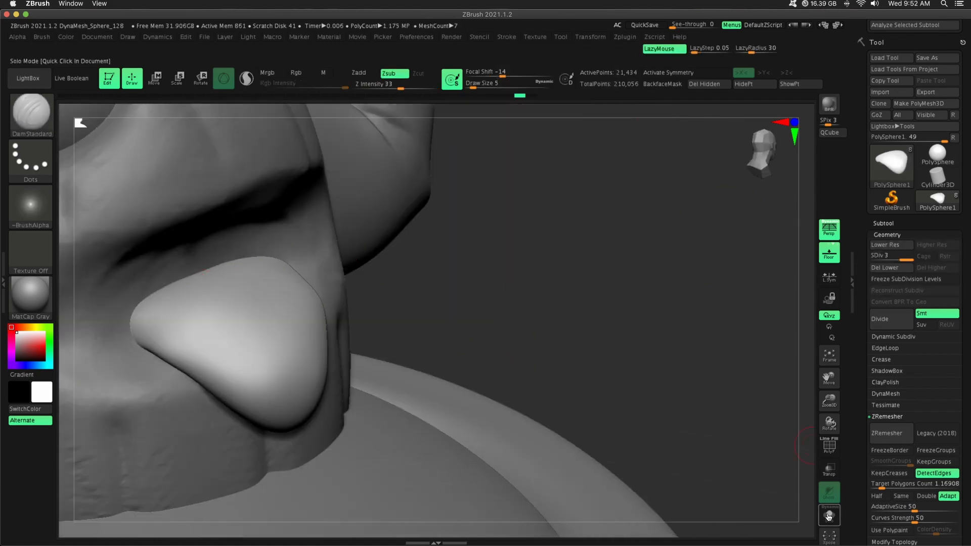
Isolate the tongue, carve a lengthwise centre groove with DamStandard, and show the whole model again.
click(829, 515)
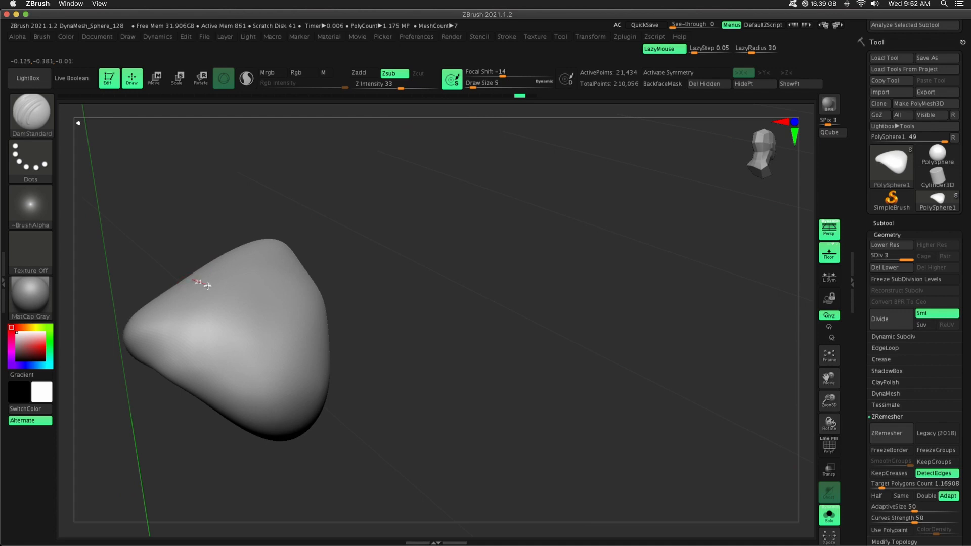
mouse_move(208, 286)
mouse_down()
mouse_move(283, 354)
mouse_move(313, 430)
mouse_up()
mouse_move(514, 395)
mouse_down()
mouse_move(494, 354)
mouse_move(480, 349)
mouse_up()
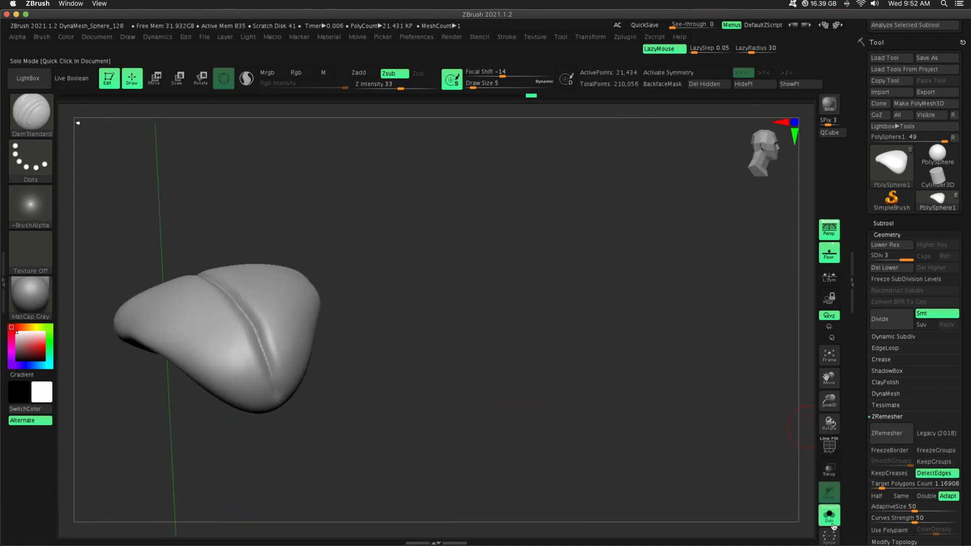
click(830, 516)
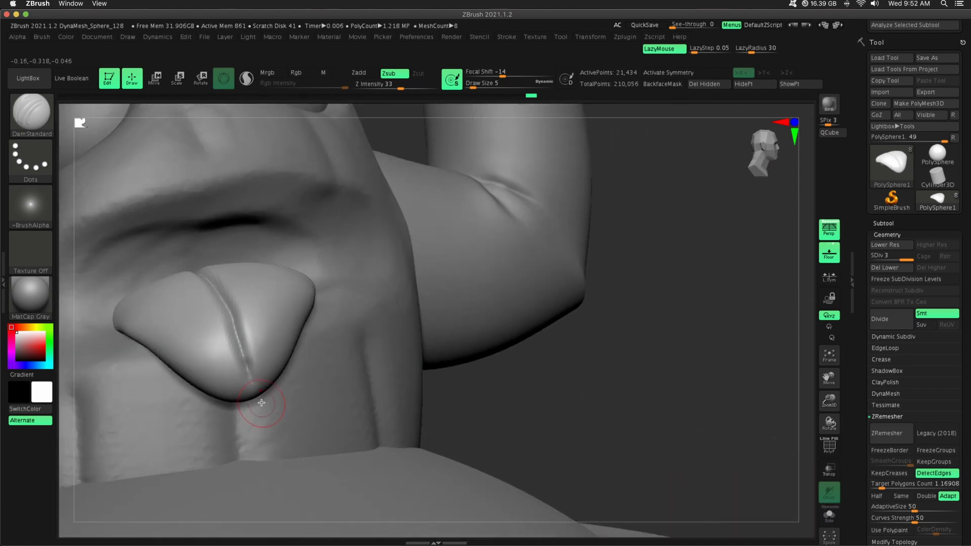
Extend the tongue's centre groove over its tip and smooth the groove's lower end.
mouse_move(246, 366)
mouse_down()
mouse_move(271, 417)
mouse_move(260, 403)
mouse_up()
mouse_move(597, 387)
mouse_down()
mouse_move(613, 348)
mouse_move(607, 372)
mouse_up()
shift+drag(253, 386, 243, 352)
shift+drag(493, 192, 572, 206)
Isolate the tongue and swell a corner of its underside with the Inflat brush at draw size 6.
drag(473, 85, 481, 84)
click(829, 518)
drag(830, 400, 832, 419)
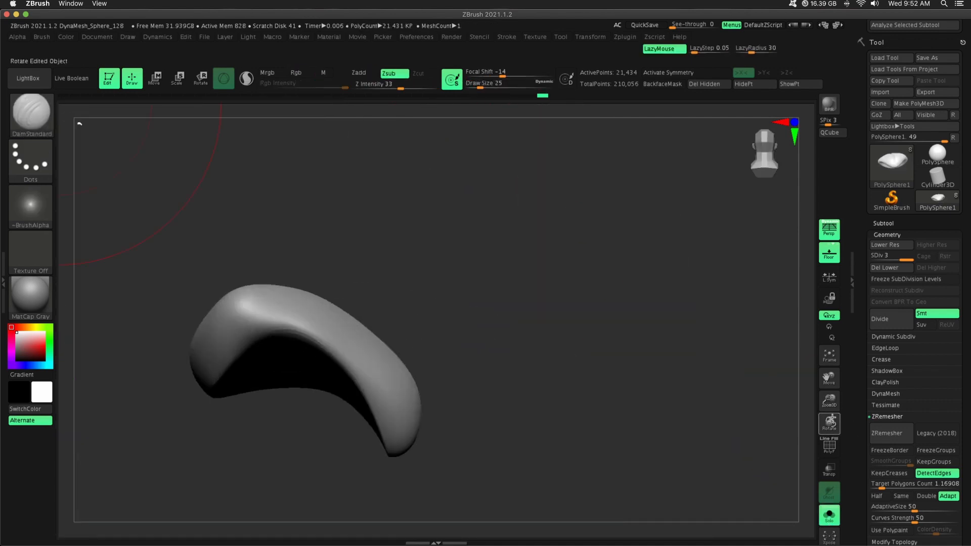
drag(487, 89, 474, 89)
drag(535, 319, 393, 426)
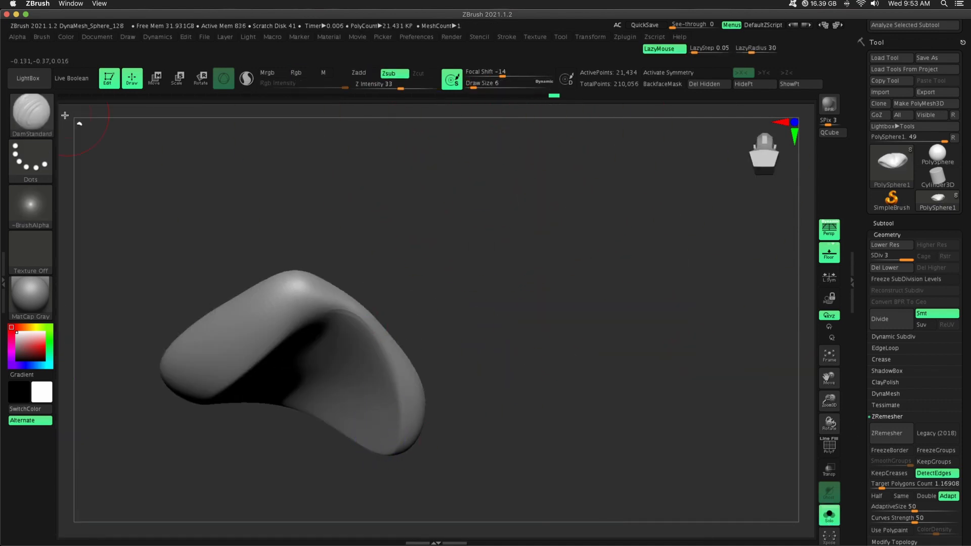
click(19, 119)
key(i)
key(n)
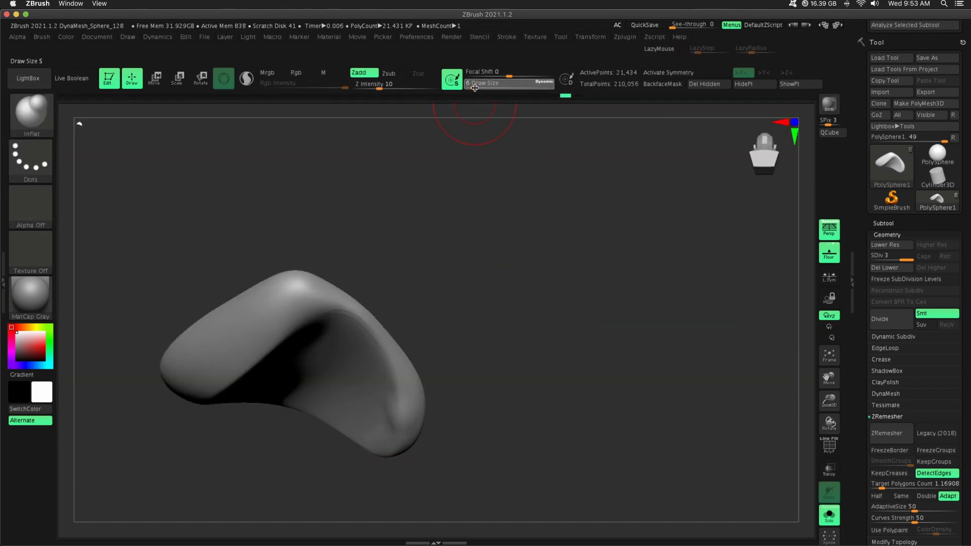
drag(477, 85, 476, 86)
drag(381, 440, 375, 430)
drag(495, 313, 502, 373)
Show the whole model again and smooth the tongue's lower edge.
click(829, 523)
mouse_move(703, 411)
mouse_down()
mouse_move(568, 399)
mouse_move(549, 409)
mouse_up()
shift+drag(372, 446, 339, 469)
drag(178, 459, 258, 447)
drag(828, 402, 709, 210)
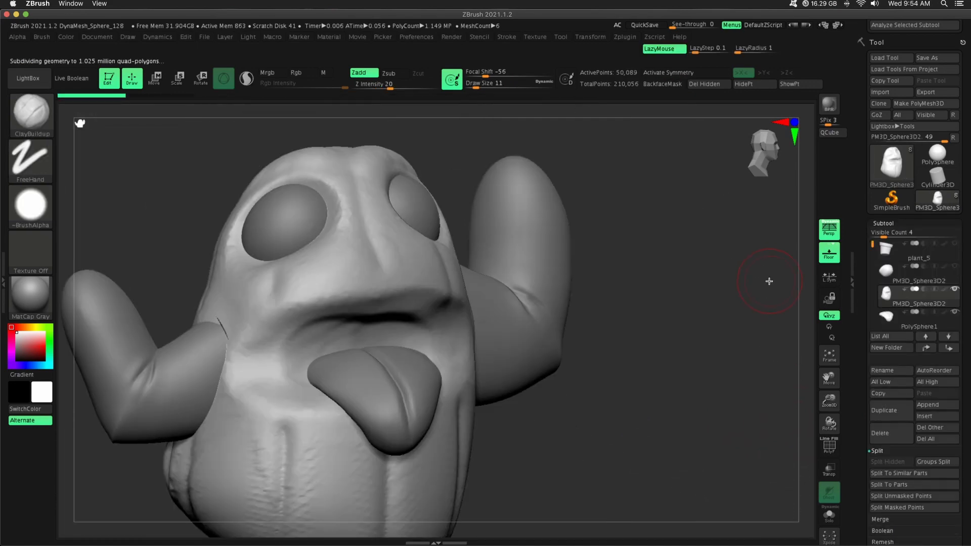
Try a ClayBuildup stroke on the creature's body near the eye and undo it.
click(893, 223)
click(892, 233)
click(893, 234)
click(880, 223)
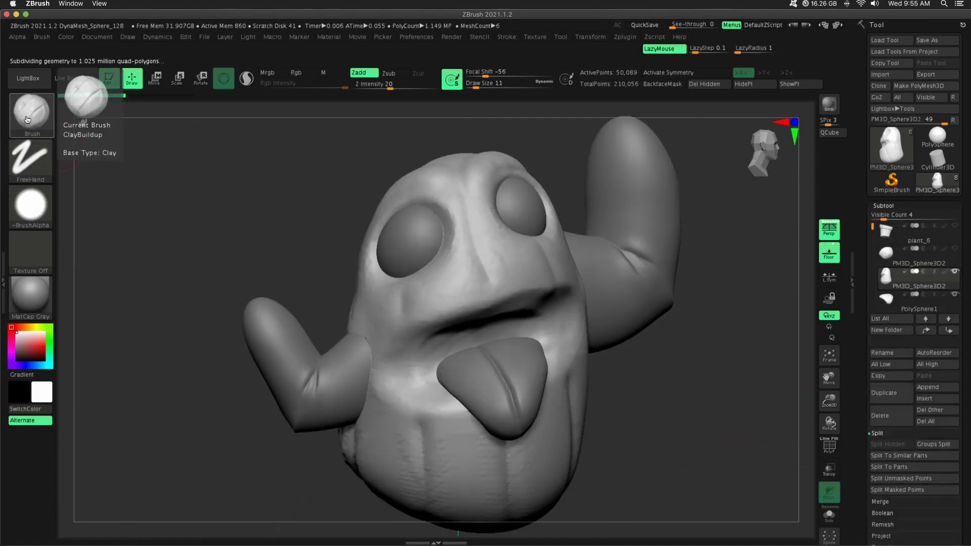
mouse_move(428, 281)
mouse_down()
mouse_move(445, 294)
mouse_move(445, 277)
mouse_move(456, 293)
mouse_up()
key(super+z)
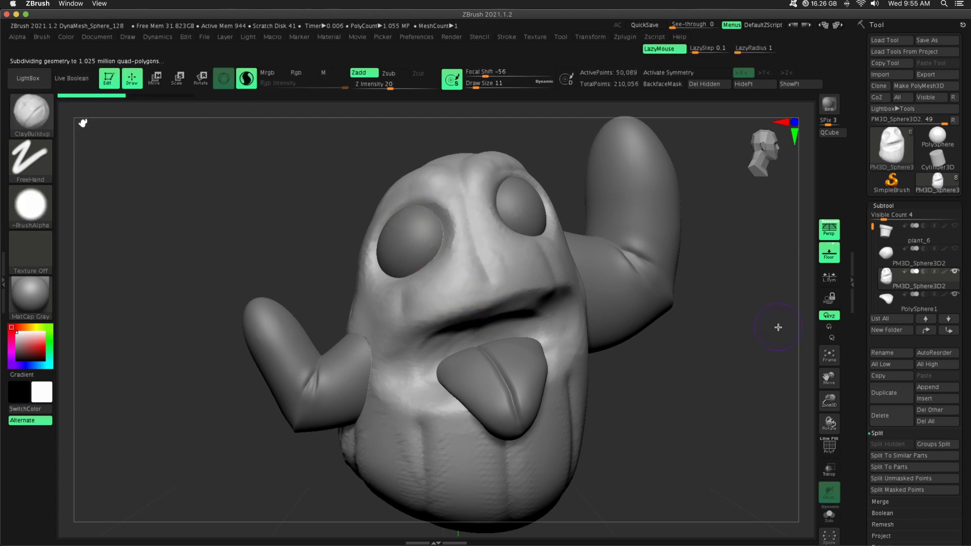
Duplicate the body subtool and keep only the original body and its copy visible.
click(954, 275)
click(954, 275)
click(953, 276)
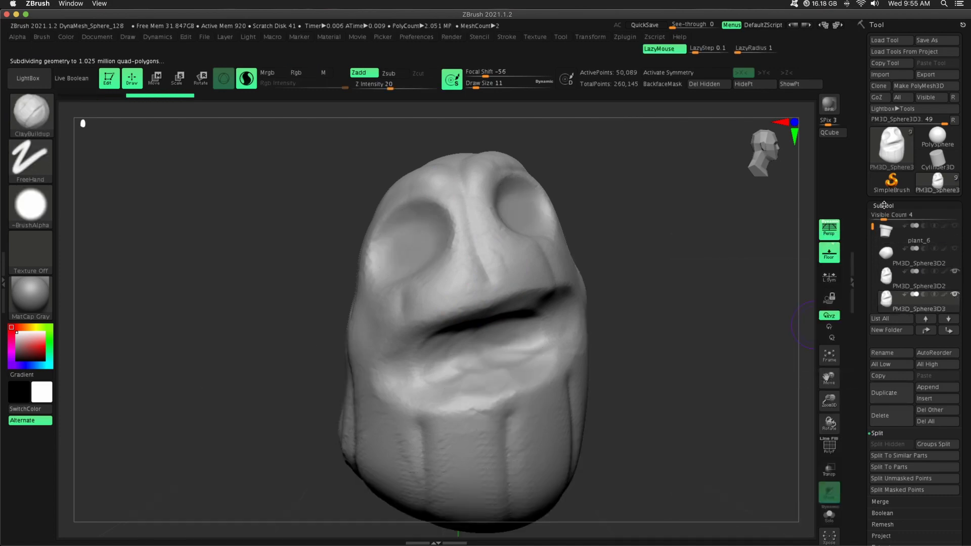
Remesh the duplicated body with ZRemesher.
click(884, 206)
click(890, 218)
click(884, 420)
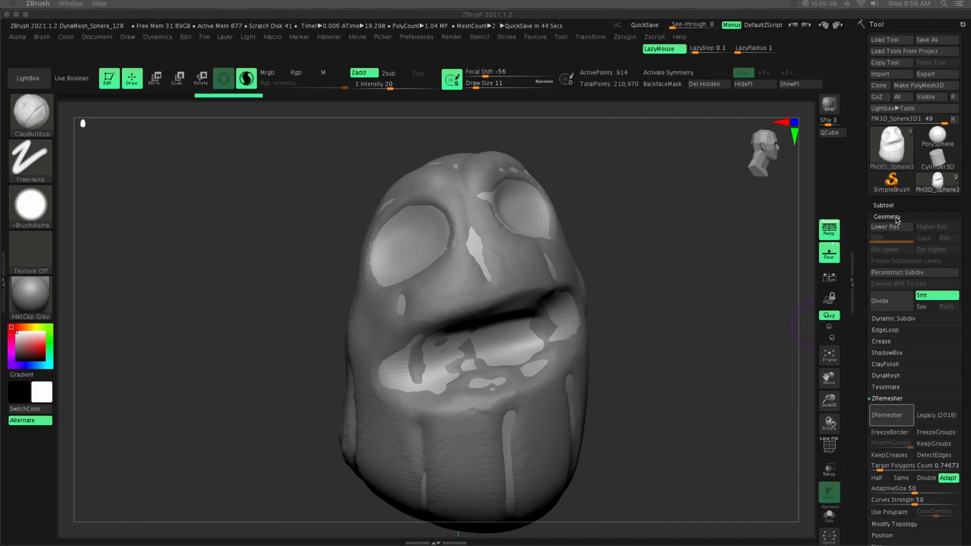
Find the subtool Project settings for the remeshed body copy.
click(885, 205)
click(886, 203)
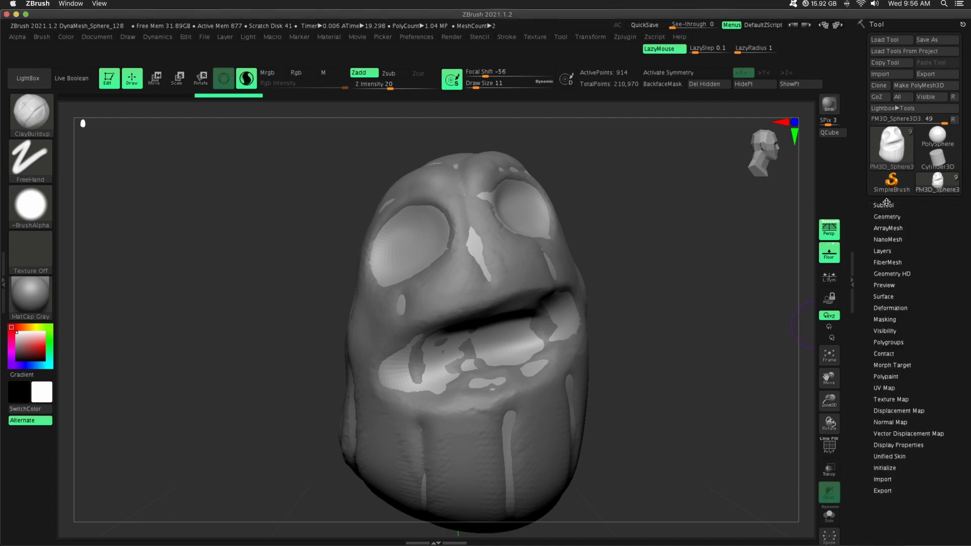
click(886, 203)
scroll(890, 423, down, 3)
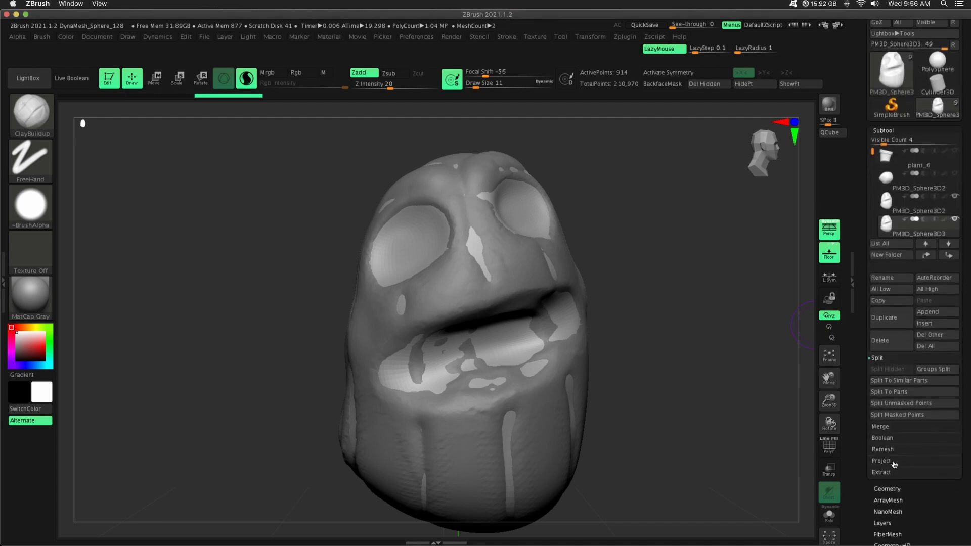